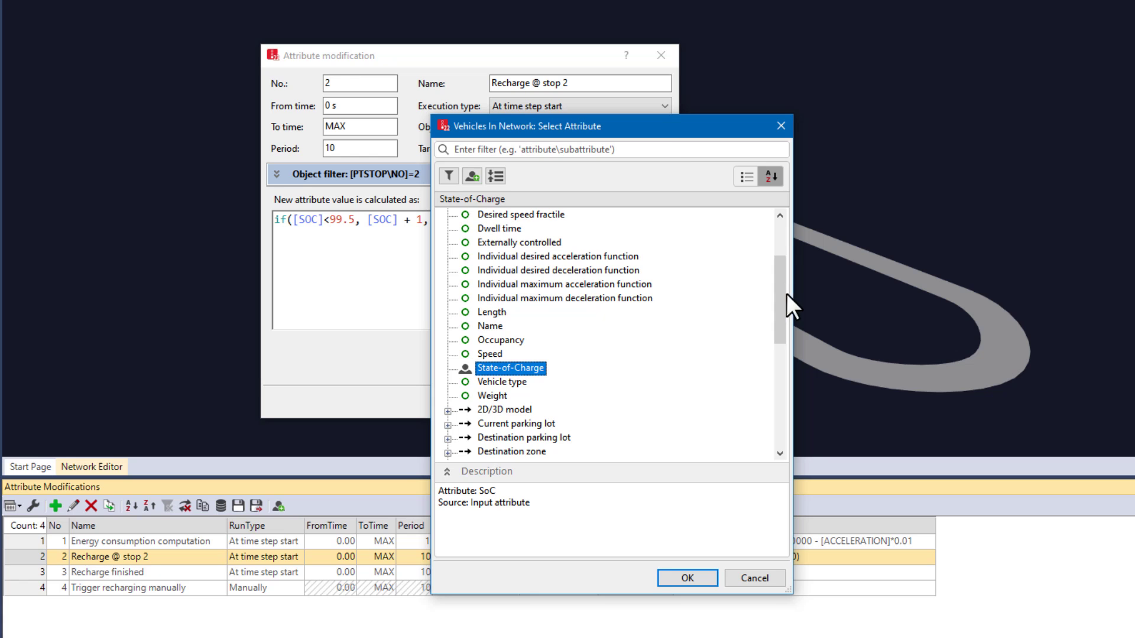
Step: Review the selectable target attributes, calculation formula and object filter of the "Recharge @ stop 2" attribute modification
{"action": "left_click_drag", "start_coordinate": [786, 293], "coordinate": [786, 239]}
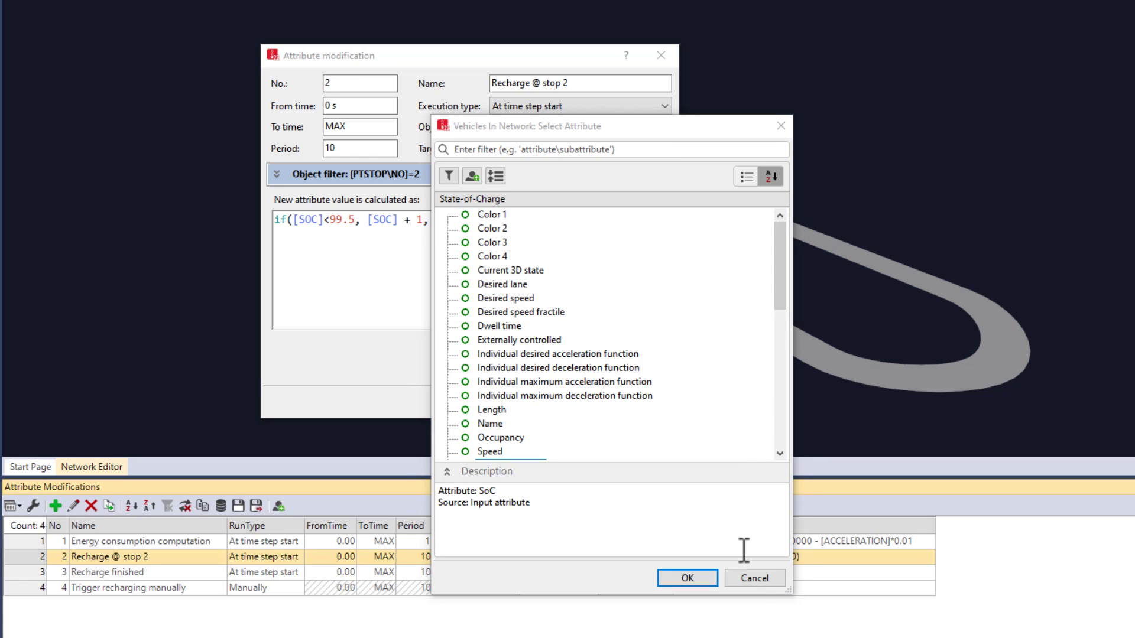
{"action": "left_click", "coordinate": [754, 576]}
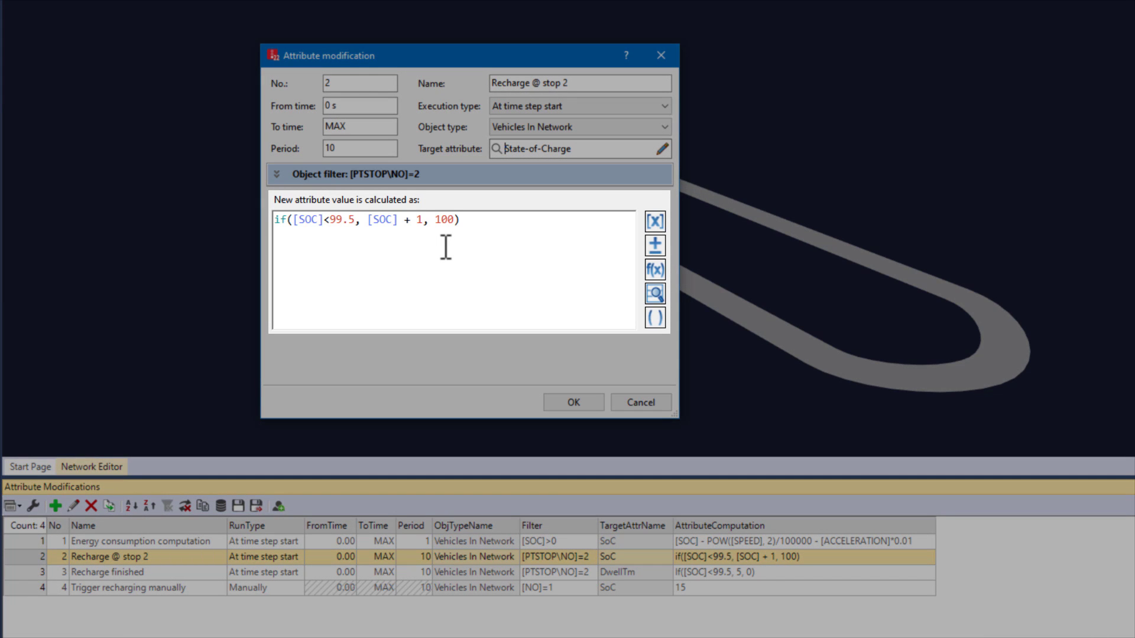
{"action": "mouse_move", "coordinate": [440, 247]}
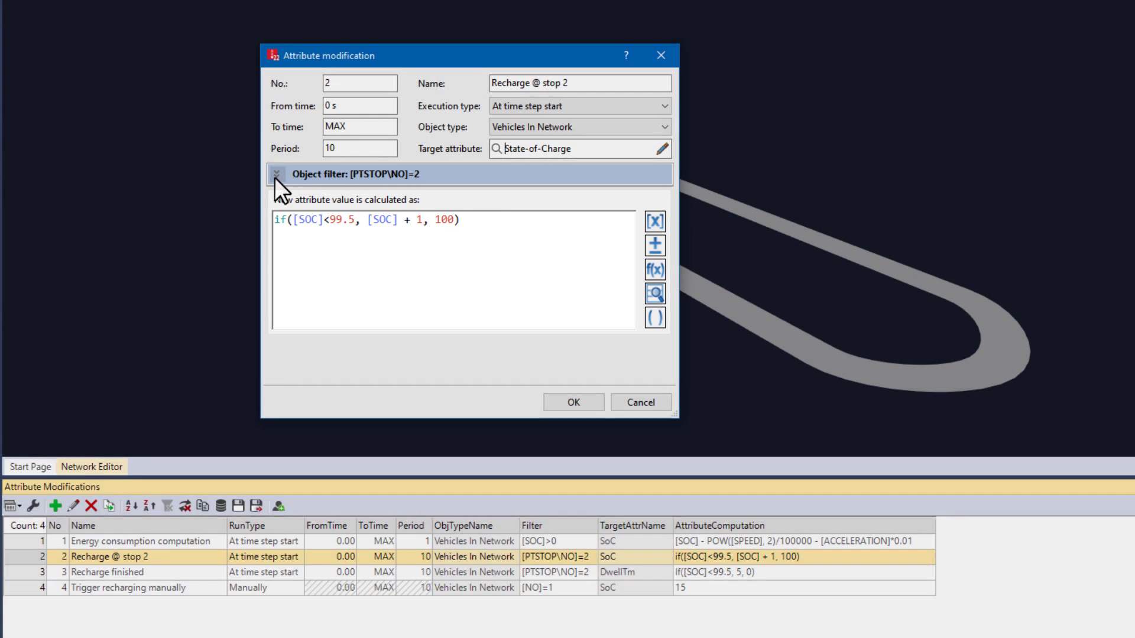
{"action": "left_click", "coordinate": [276, 175]}
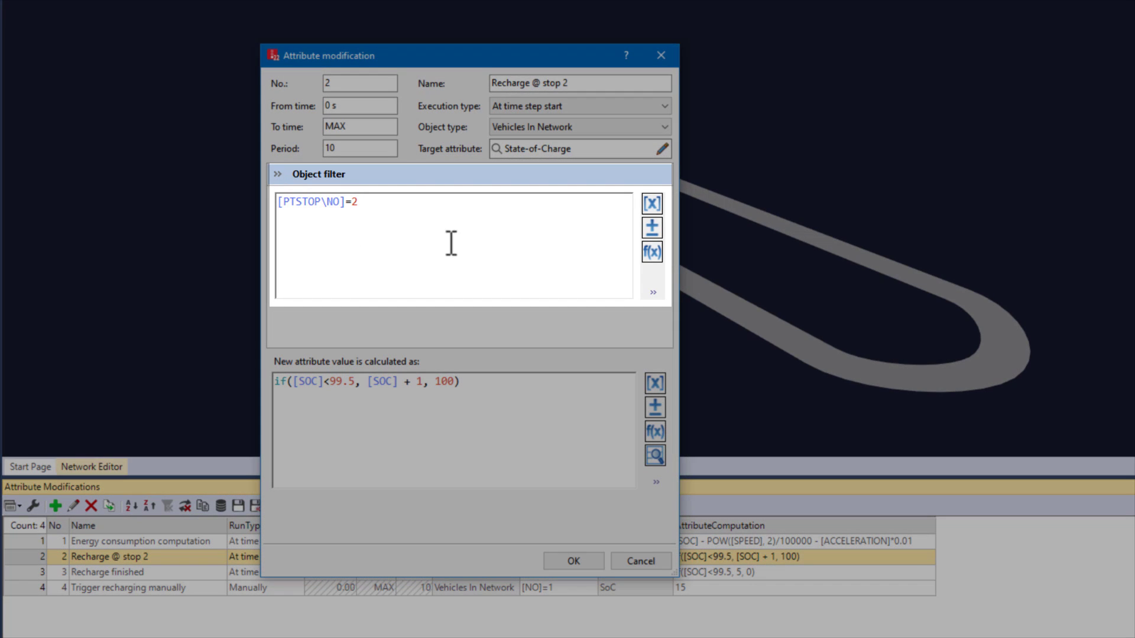
{"action": "mouse_move", "coordinate": [550, 266]}
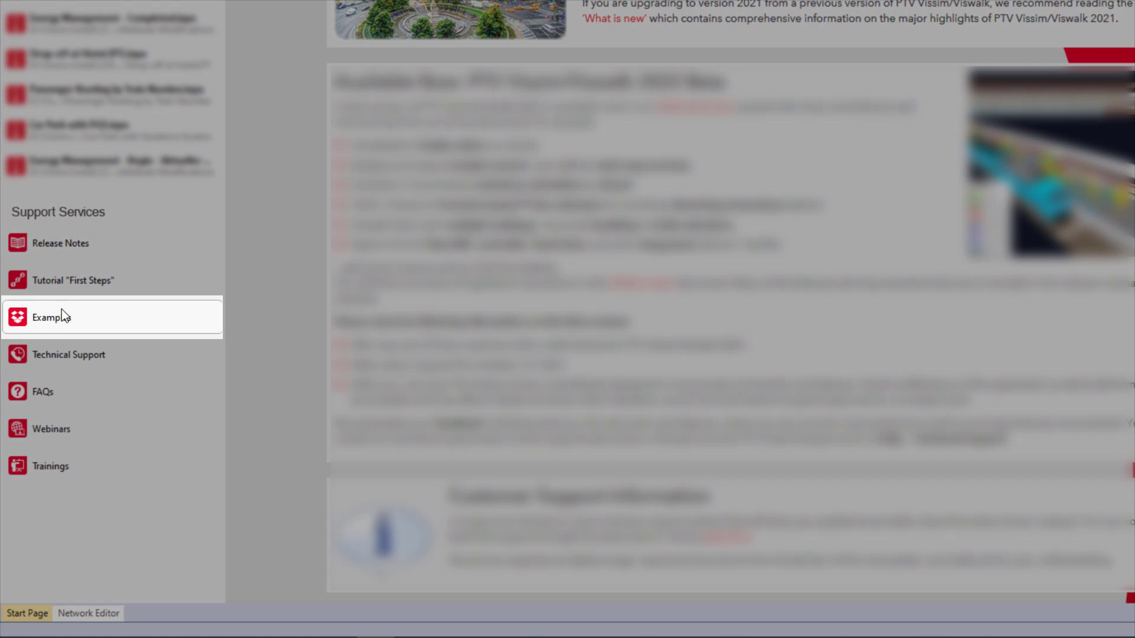
Step: Open Energy Management - Begin.inpx from the installed examples, under Tutorials & Guides, Tutorial Videos - Vissim Files, Attribute Modifications
{"action": "left_click", "coordinate": [52, 321]}
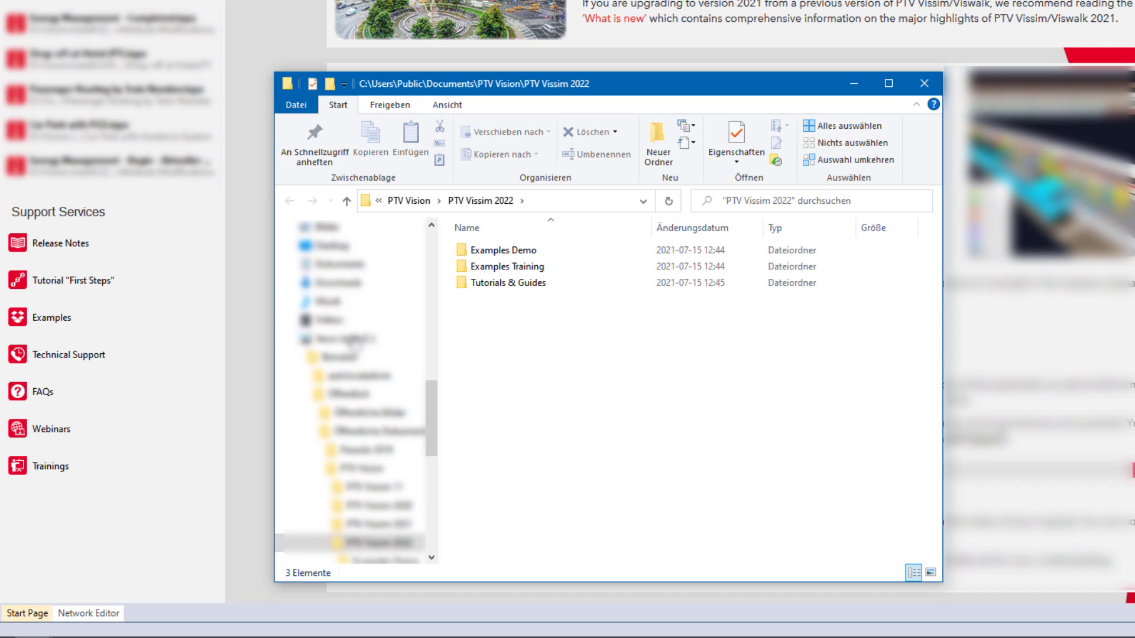
{"action": "double_click", "coordinate": [508, 282]}
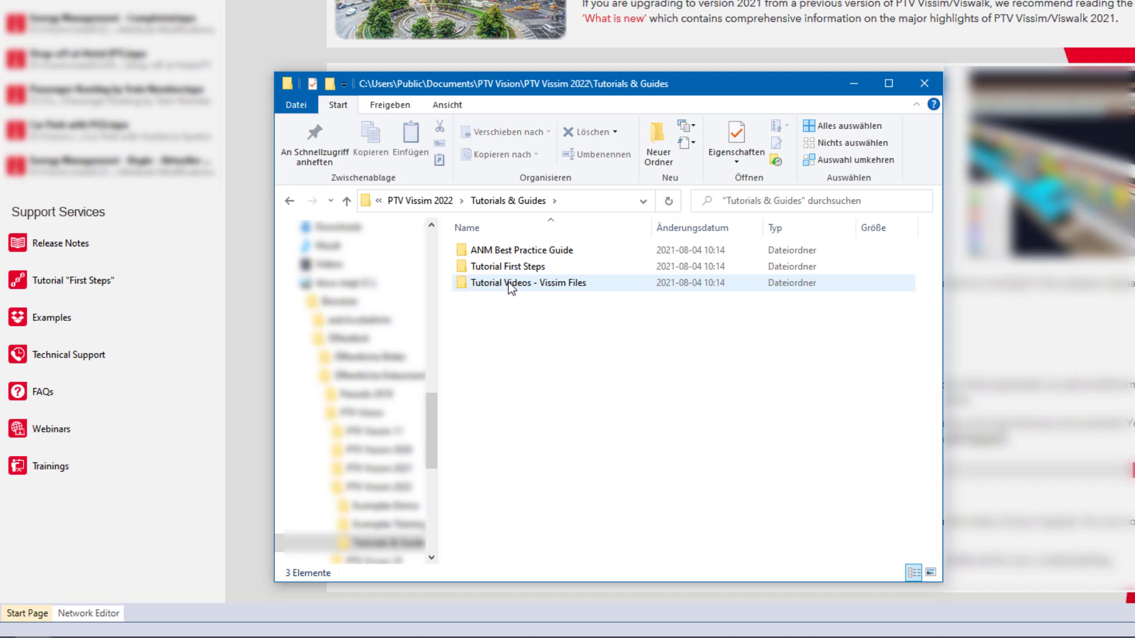
{"action": "double_click", "coordinate": [509, 282]}
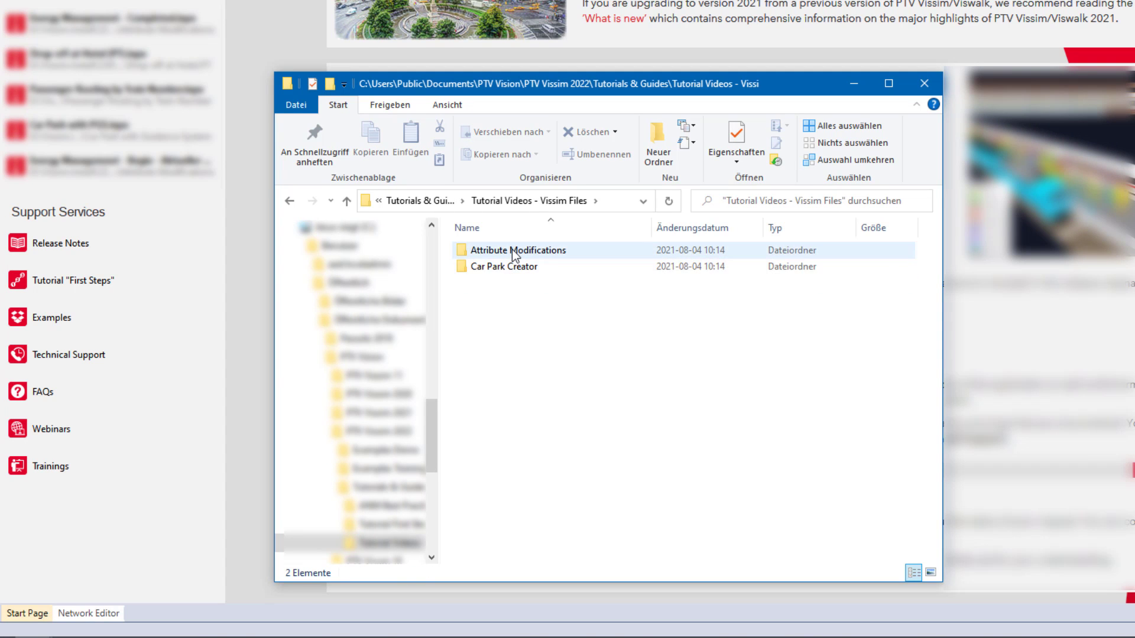
{"action": "double_click", "coordinate": [513, 252]}
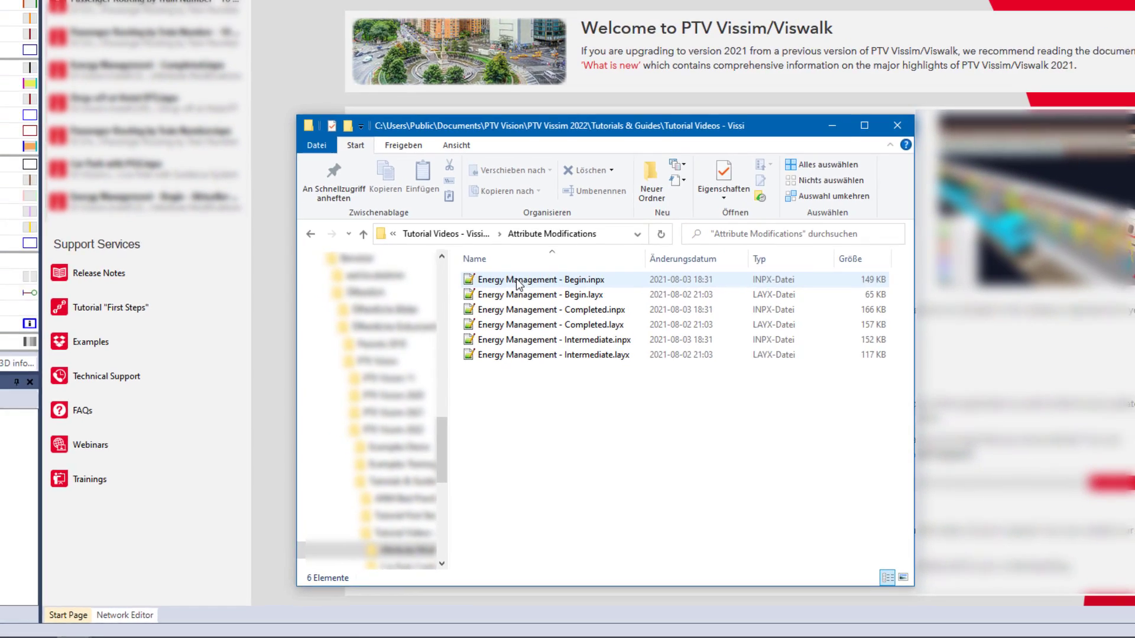
{"action": "double_click", "coordinate": [512, 252]}
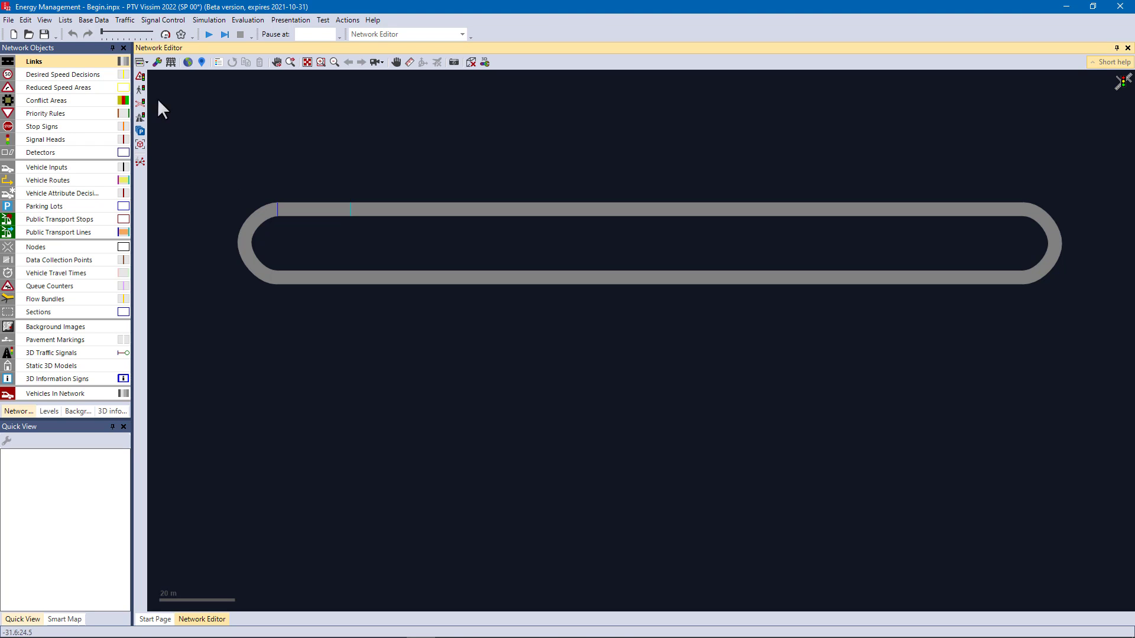
Step: Add a new user-defined attribute with Vehicles In Network as its object type
{"action": "left_click", "coordinate": [98, 19]}
{"action": "left_click", "coordinate": [110, 48]}
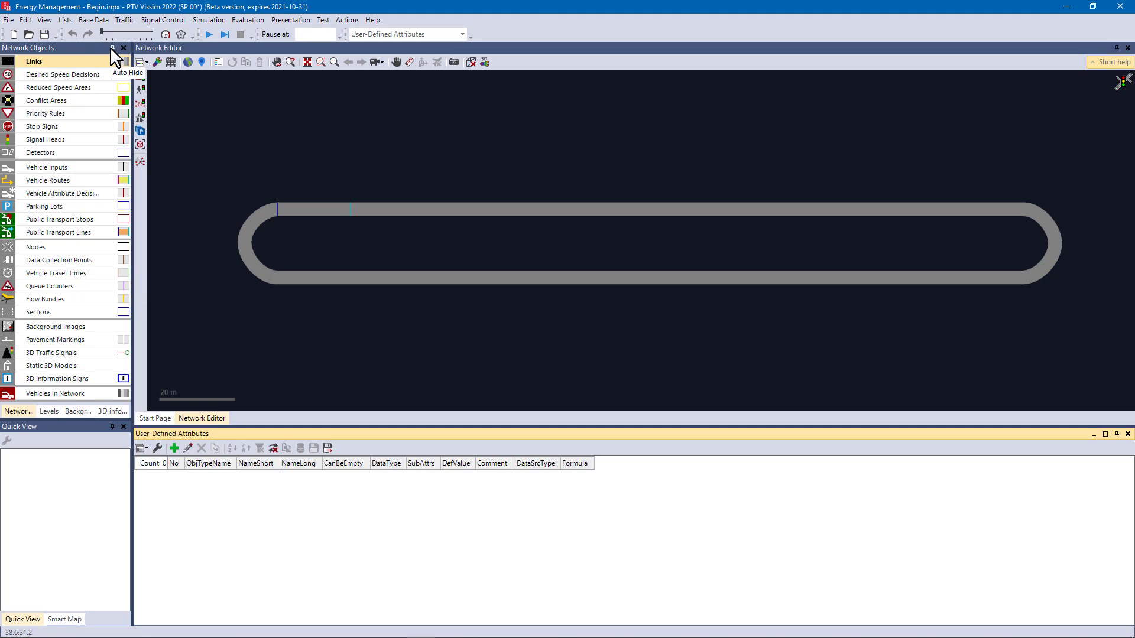
{"action": "left_click", "coordinate": [174, 448]}
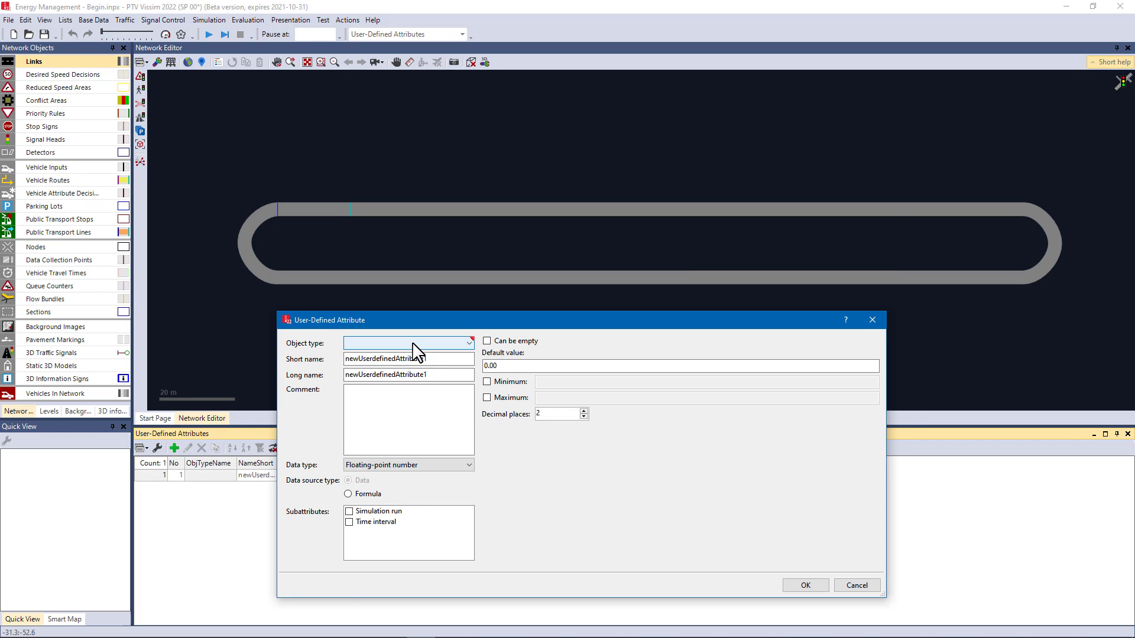
{"action": "left_click", "coordinate": [413, 343]}
{"action": "key", "text": "End"}
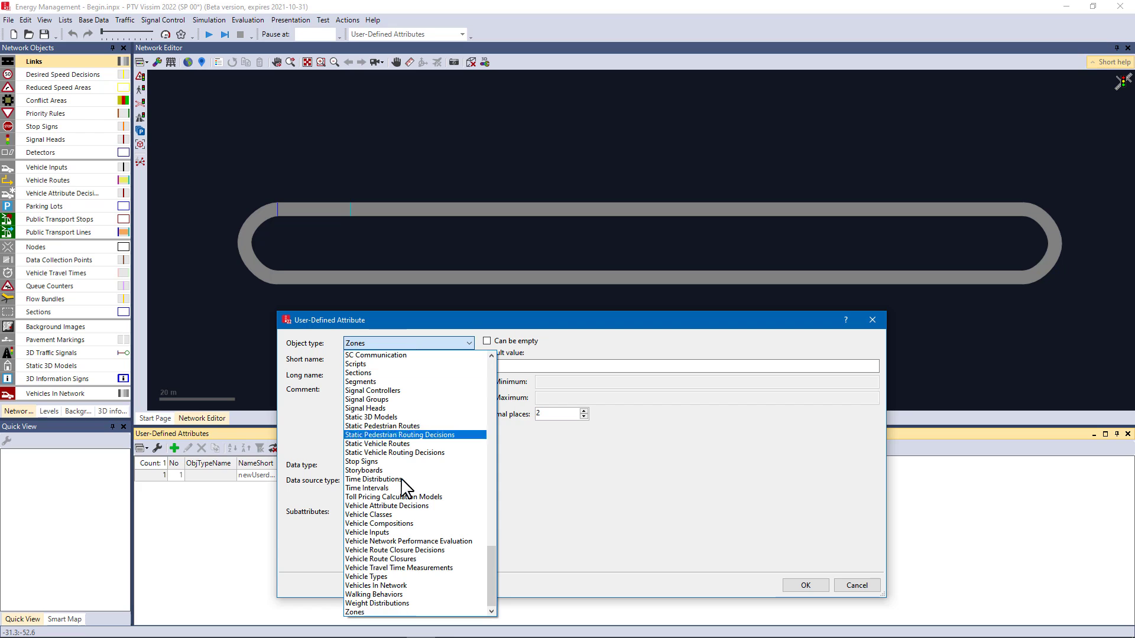
{"action": "left_click", "coordinate": [395, 586]}
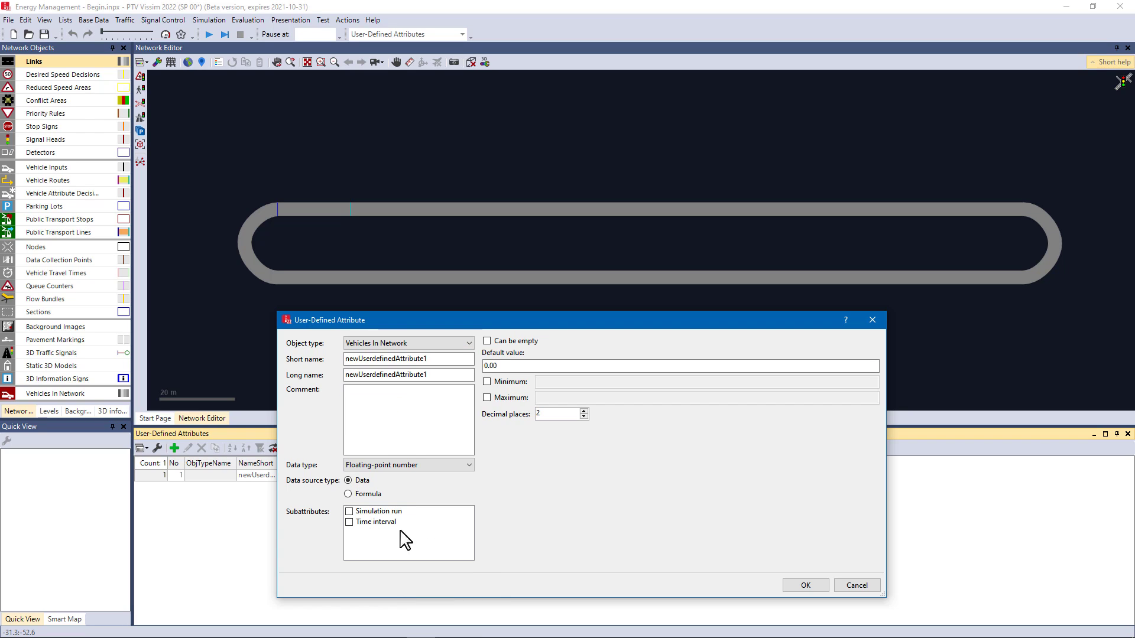
Step: Give the user-defined attribute the short name SoC, long name State-of-Charge and comment "Charge state of battery [%]"
{"action": "left_click_drag", "start_coordinate": [435, 360], "coordinate": [331, 361]}
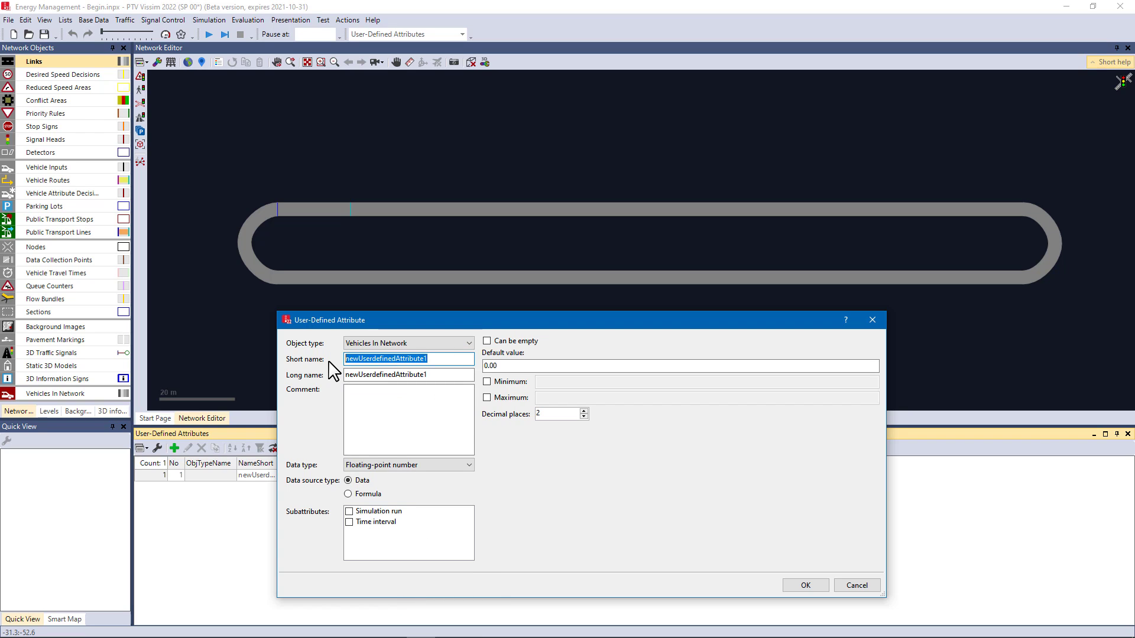
{"action": "type", "text": "Soc"}
{"action": "key", "text": "BackSpace"}
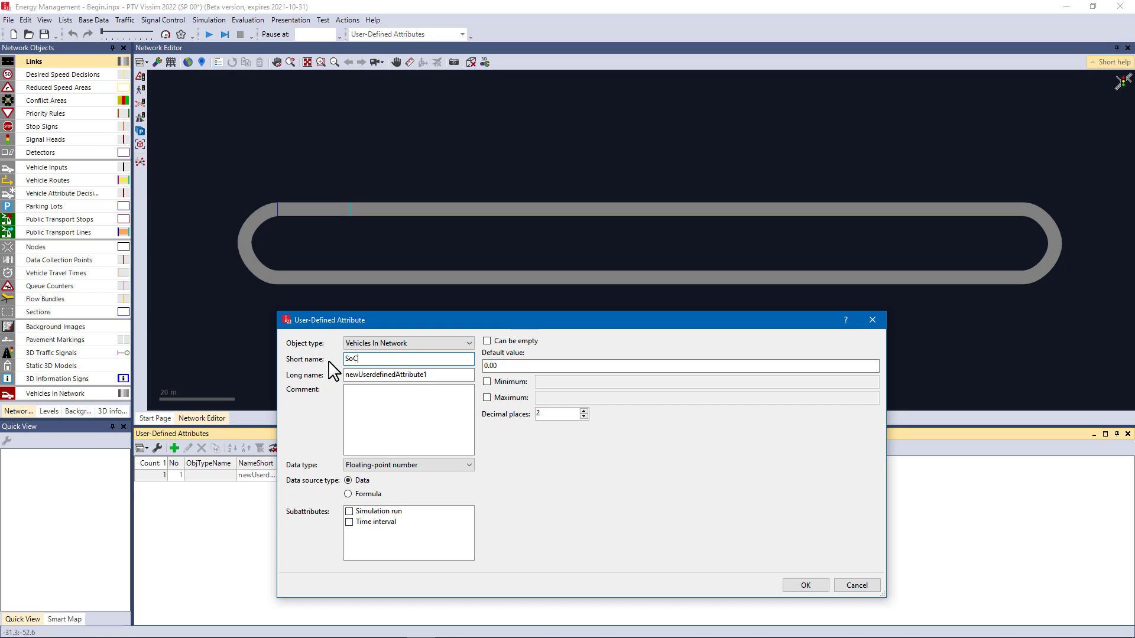
{"action": "type", "text": "C"}
{"action": "key", "text": "Tab"}
{"action": "type", "text": "S"}
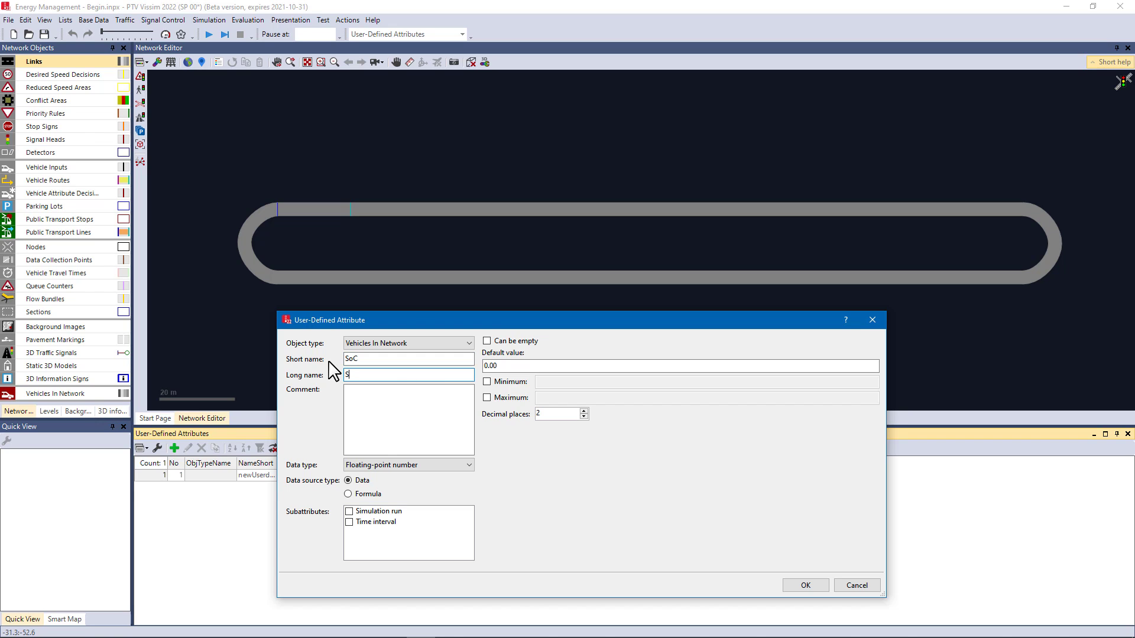
{"action": "type", "text": "tate-of-Charge"}
{"action": "key", "text": "Tab"}
{"action": "type", "text": "Charge state of battery [%]"}
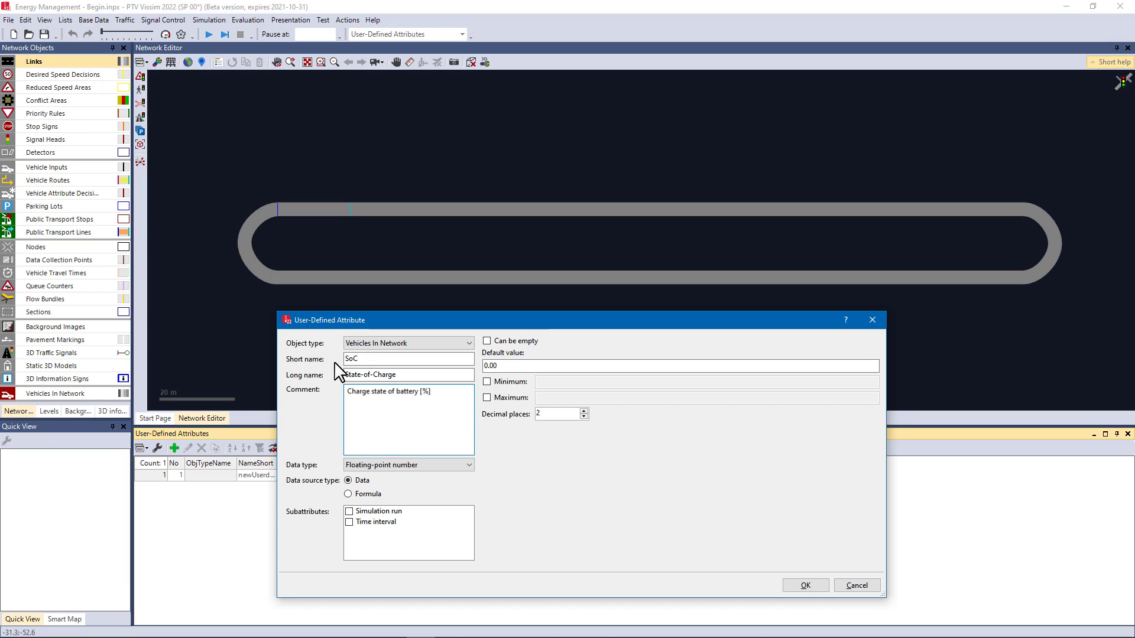
Step: Set the SoC attribute's default value to 100 and save the attribute
{"action": "left_click", "coordinate": [503, 366]}
{"action": "left_click_drag", "start_coordinate": [503, 366], "coordinate": [485, 366]}
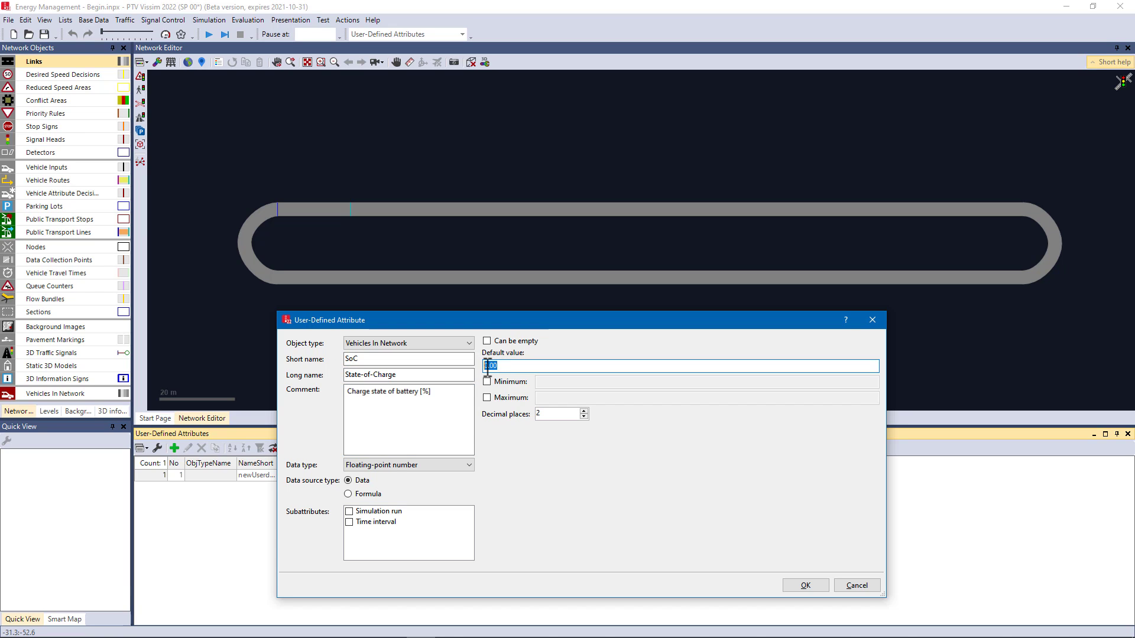
{"action": "type", "text": "100"}
{"action": "left_click", "coordinate": [805, 586]}
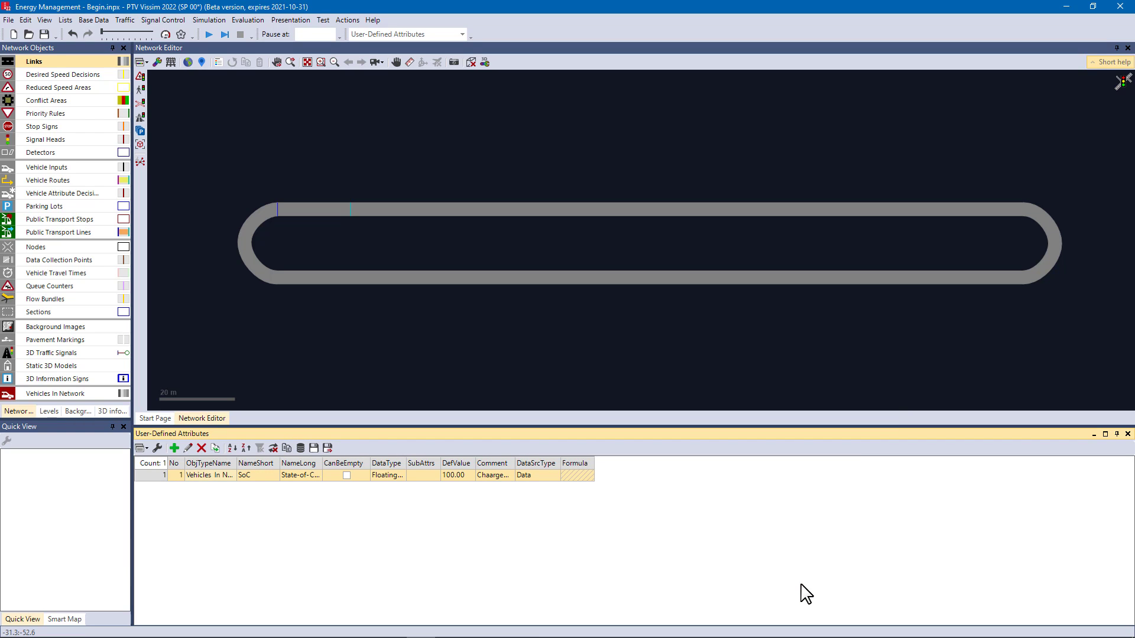
Step: Add a new attribute modification with the object type Vehicles In Network
{"action": "left_click", "coordinate": [346, 20]}
{"action": "left_click", "coordinate": [353, 33]}
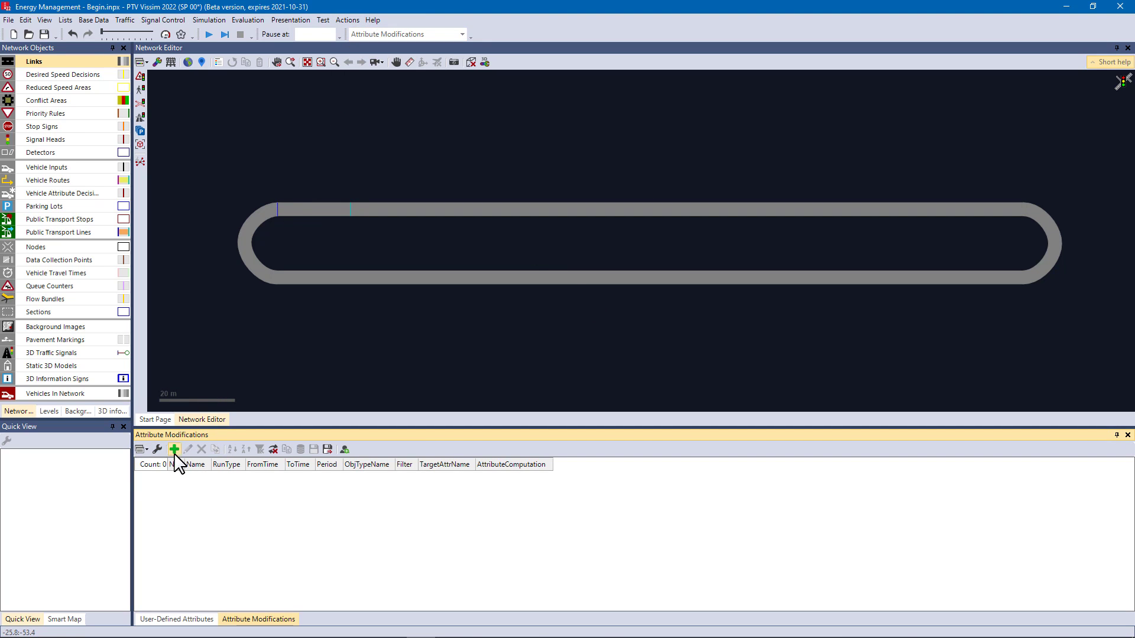
{"action": "left_click", "coordinate": [174, 450]}
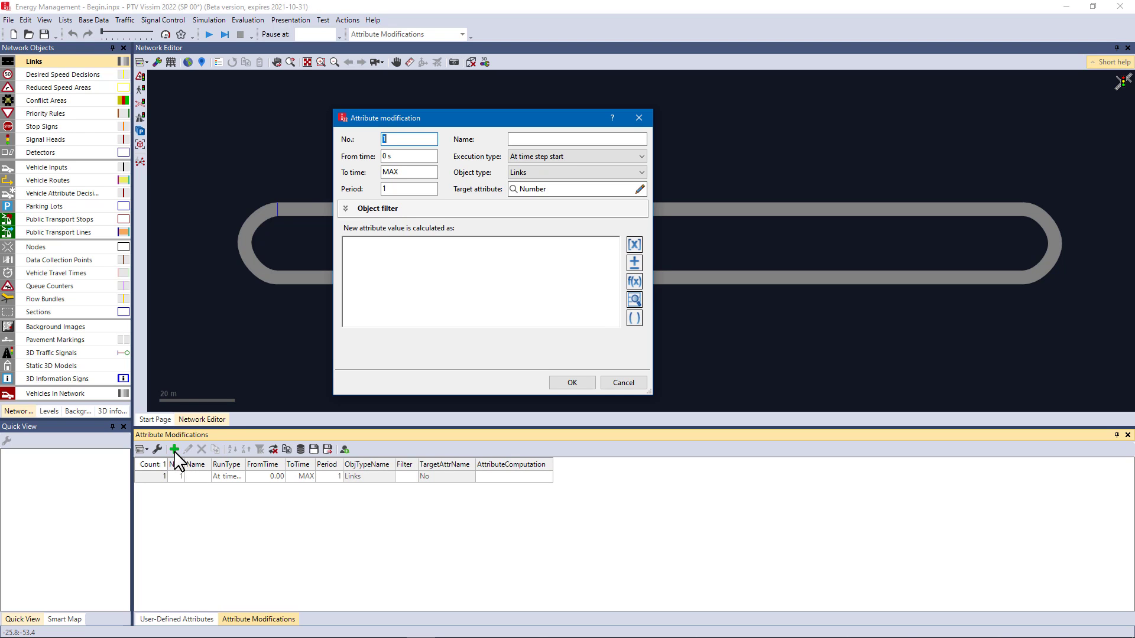
{"action": "left_click", "coordinate": [640, 172]}
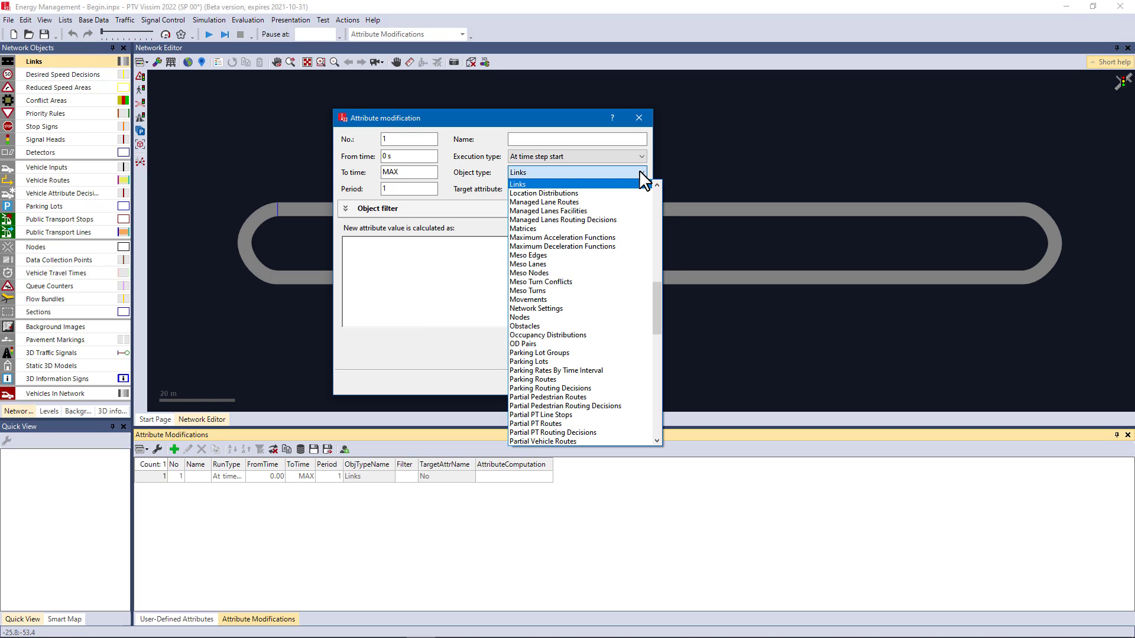
{"action": "key", "text": "End"}
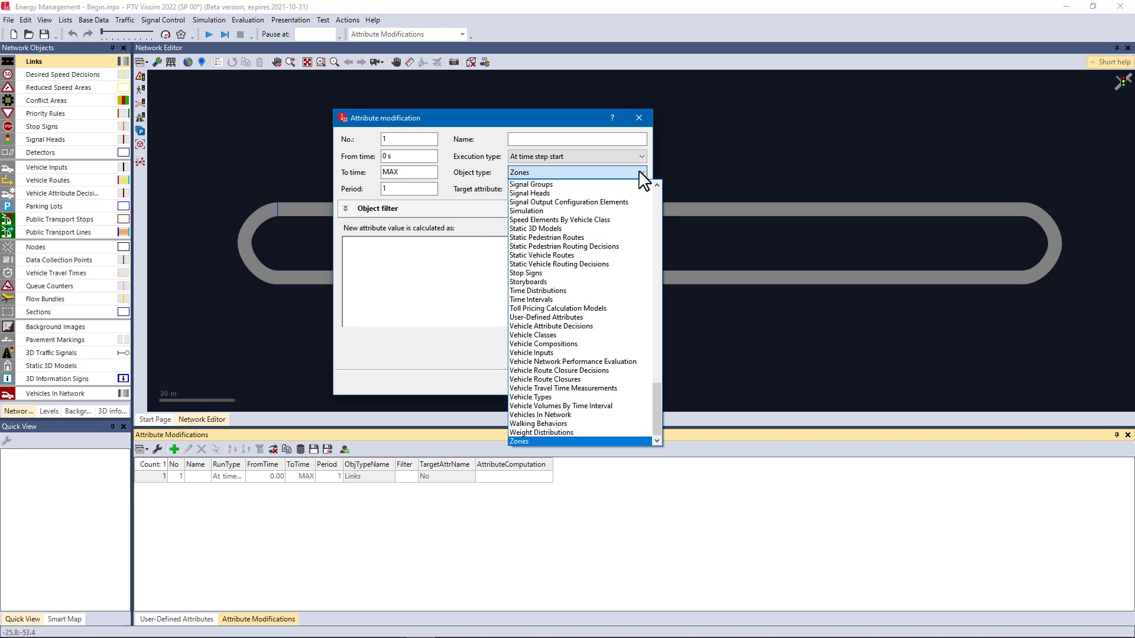
{"action": "left_click", "coordinate": [555, 414]}
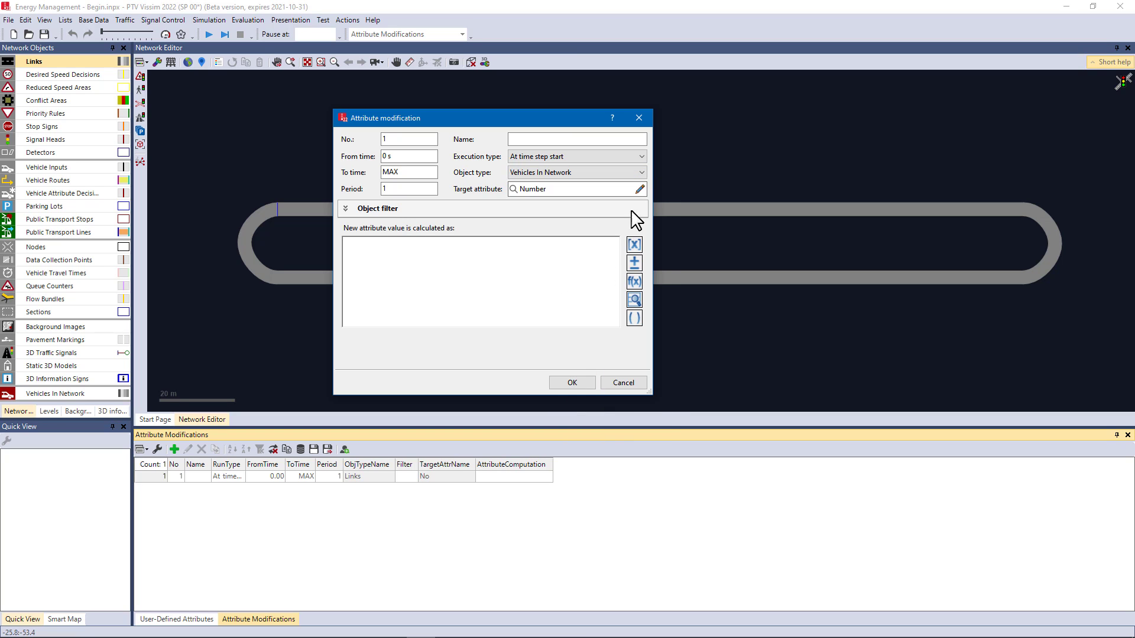
Step: Set the attribute modification's target attribute to State-of-Charge
{"action": "left_click", "coordinate": [640, 189]}
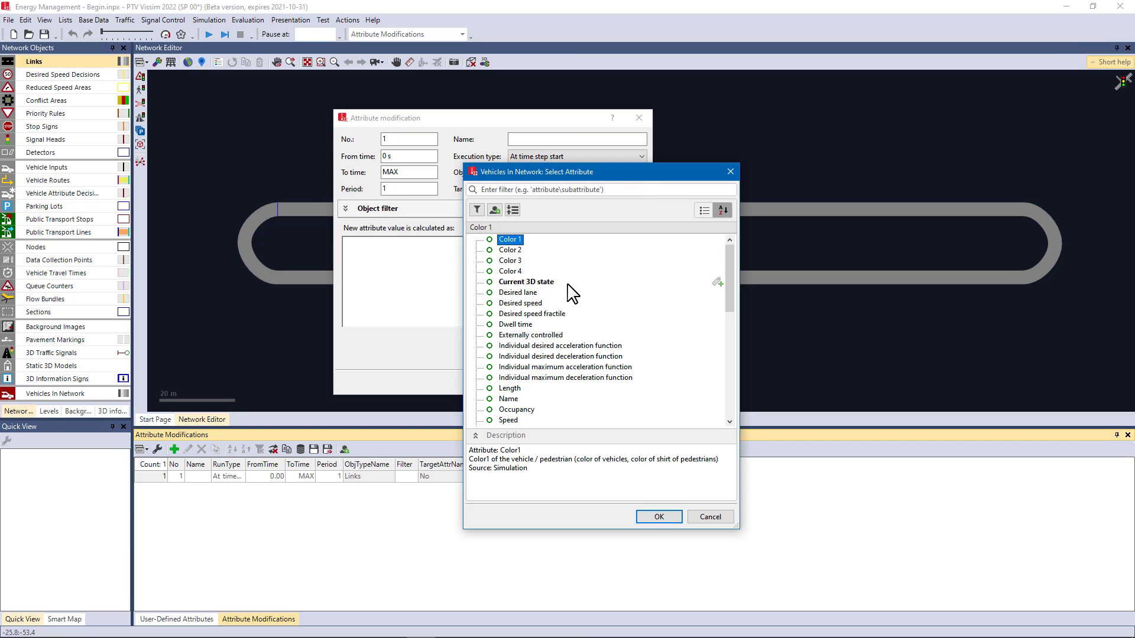
{"action": "scroll", "coordinate": [553, 342], "scroll_direction": "down", "scroll_amount": 6}
{"action": "scroll", "coordinate": [542, 322], "scroll_direction": "up", "scroll_amount": 1}
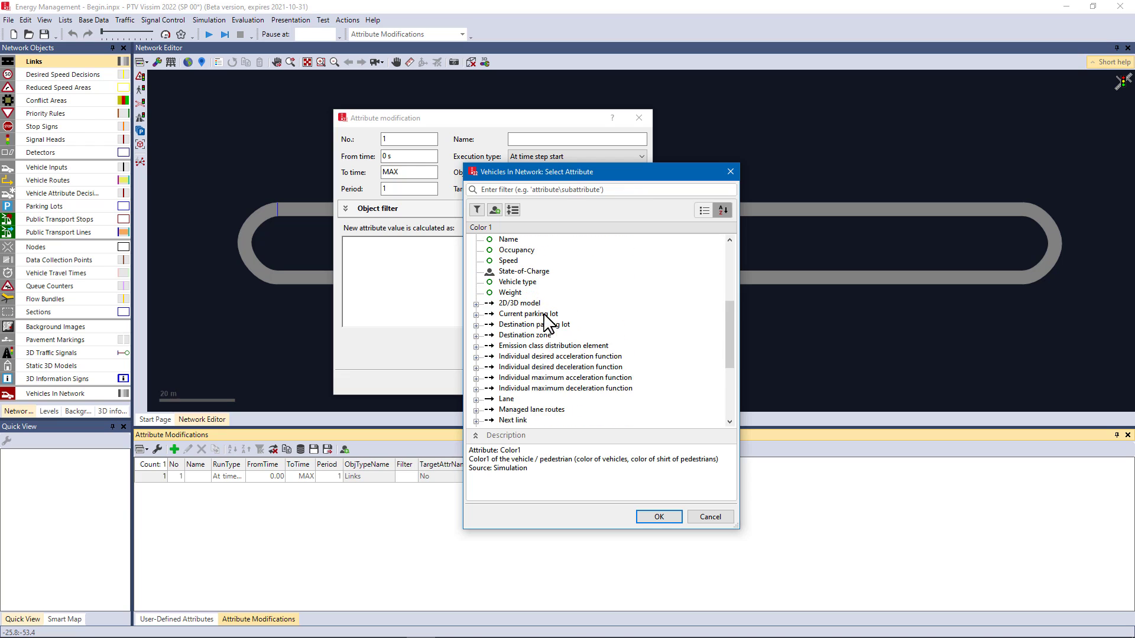
{"action": "left_click", "coordinate": [524, 271]}
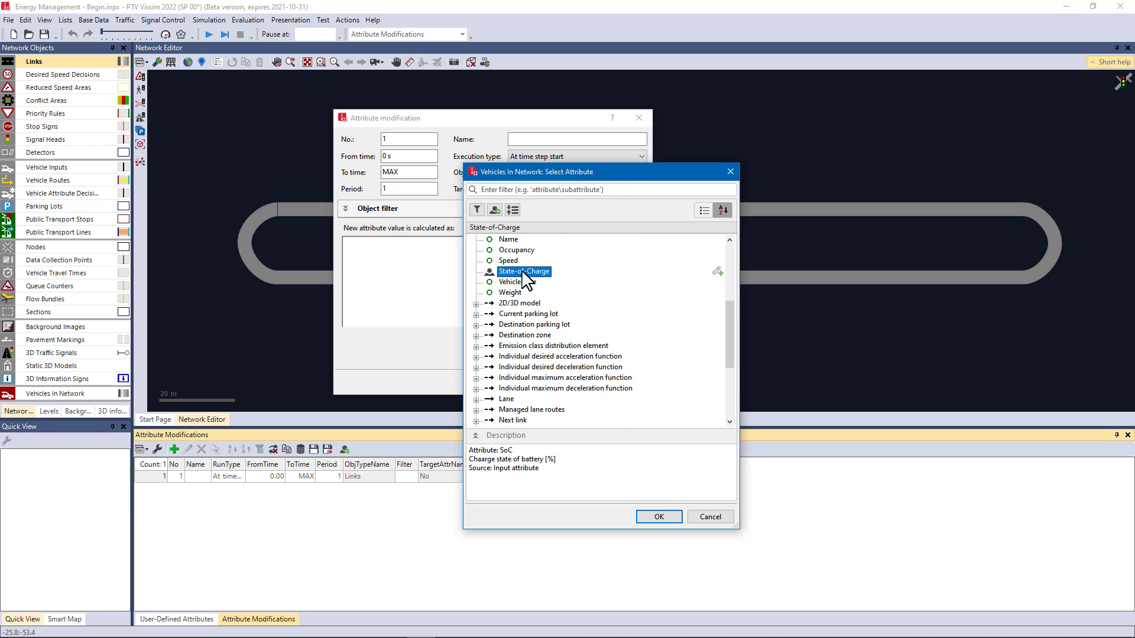
{"action": "left_click", "coordinate": [658, 518]}
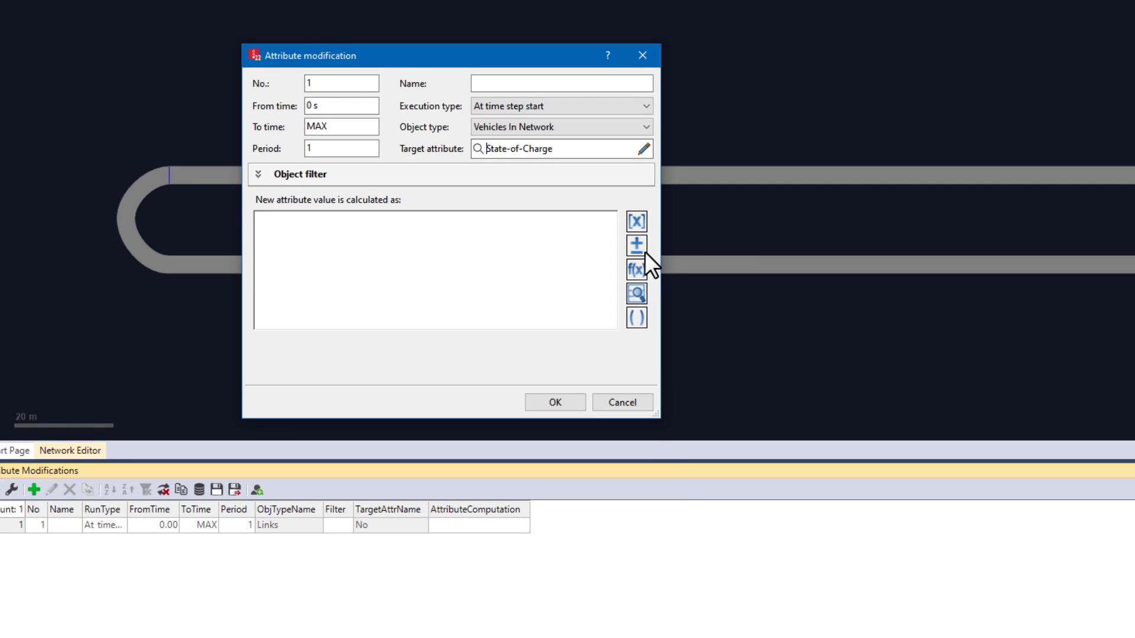
Step: Insert the State-of-Charge attribute into the attribute modification's calculation formula
{"action": "left_click", "coordinate": [639, 220]}
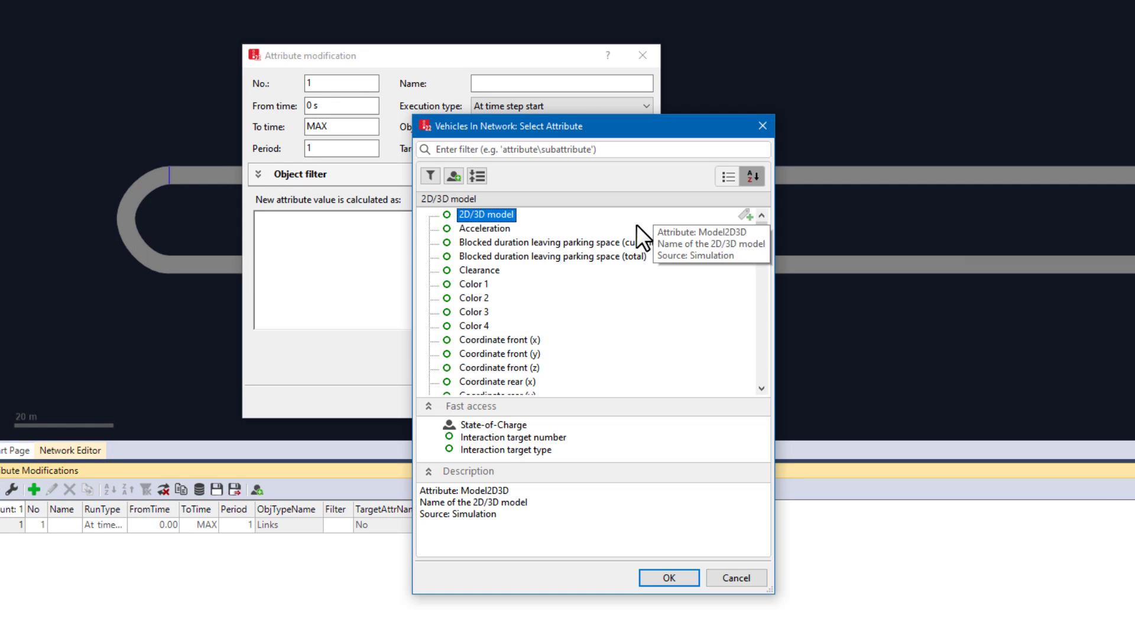
{"action": "scroll", "coordinate": [612, 310], "scroll_direction": "down", "scroll_amount": 5}
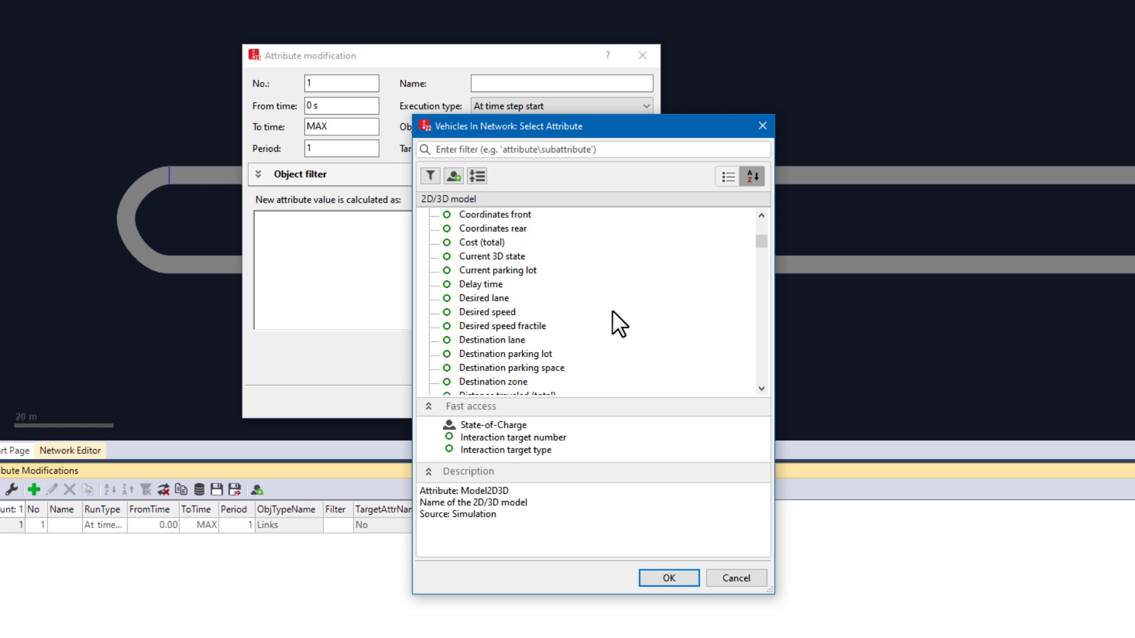
{"action": "scroll", "coordinate": [613, 310], "scroll_direction": "down", "scroll_amount": 13}
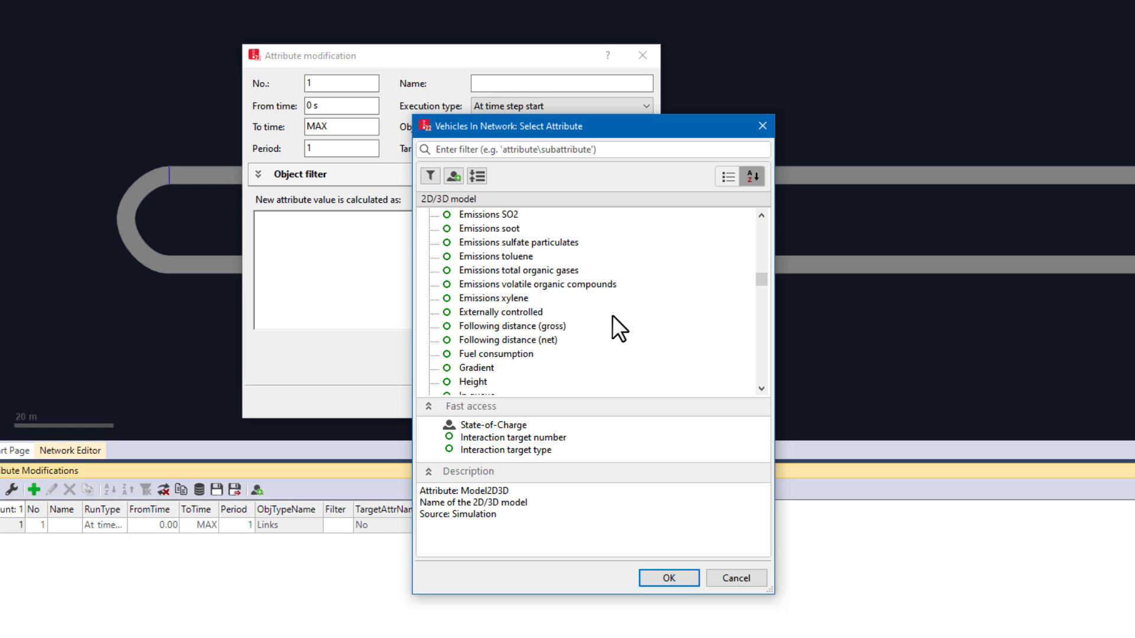
{"action": "scroll", "coordinate": [612, 315], "scroll_direction": "down", "scroll_amount": 20}
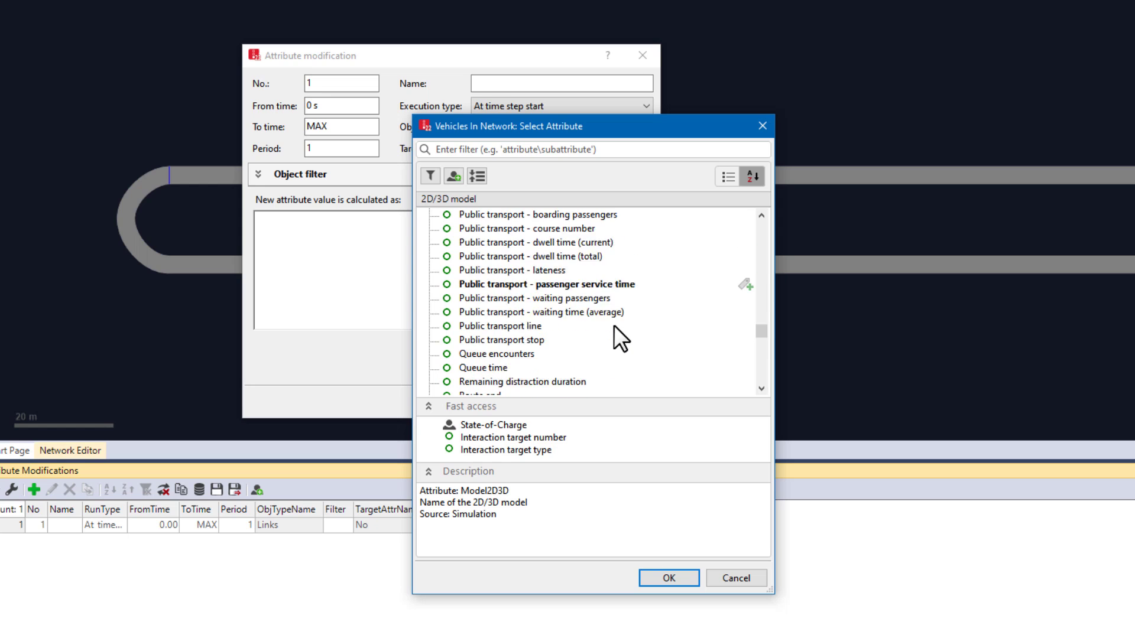
{"action": "scroll", "coordinate": [613, 327], "scroll_direction": "down", "scroll_amount": 2}
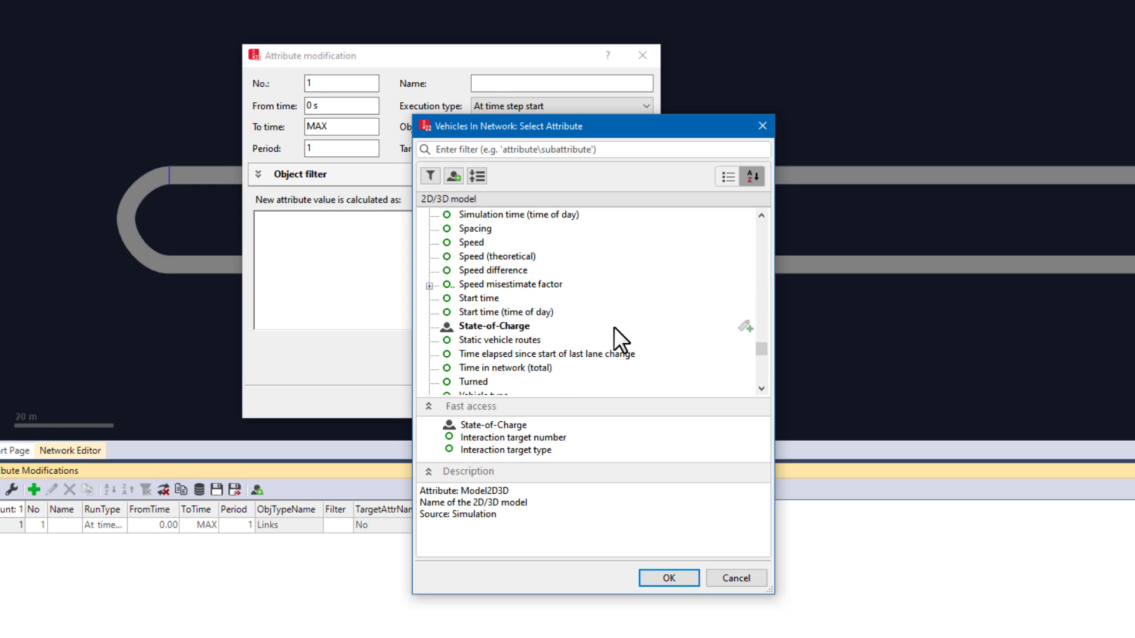
{"action": "left_click", "coordinate": [499, 426]}
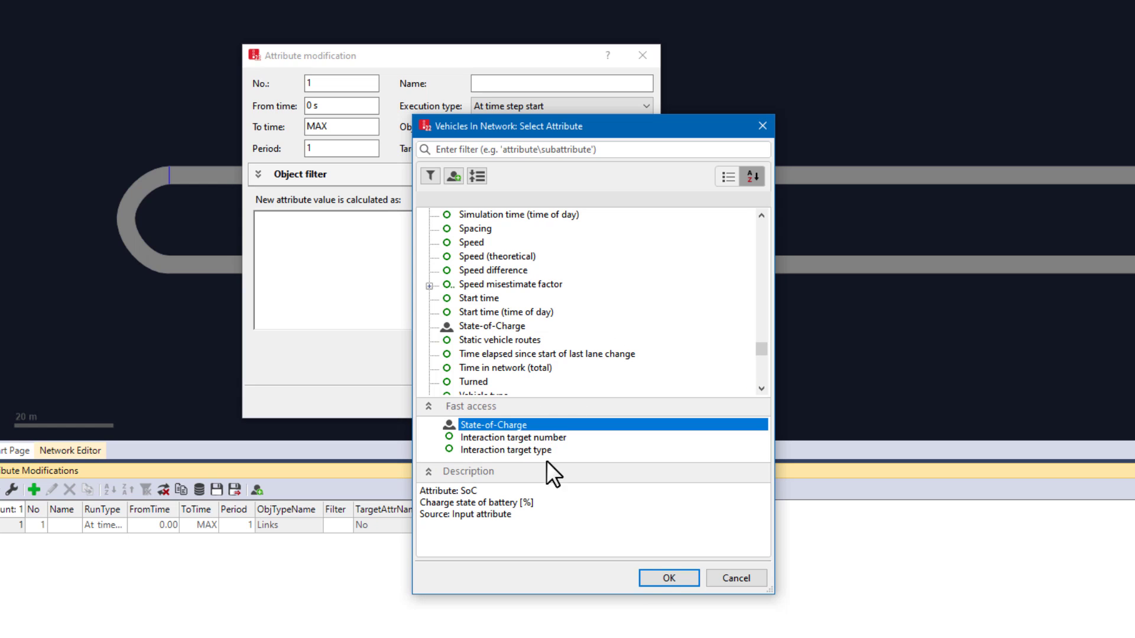
{"action": "left_click", "coordinate": [650, 575]}
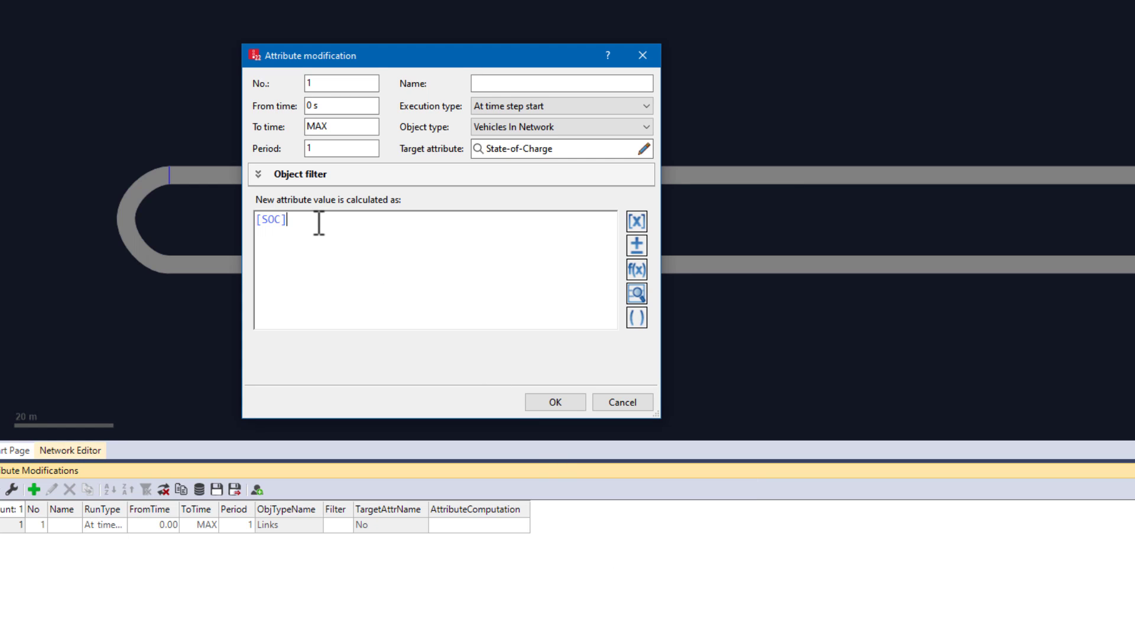
Step: Complete the formula as [SOC] - 0.01 and save the attribute modification
{"action": "type", "text": "-"}
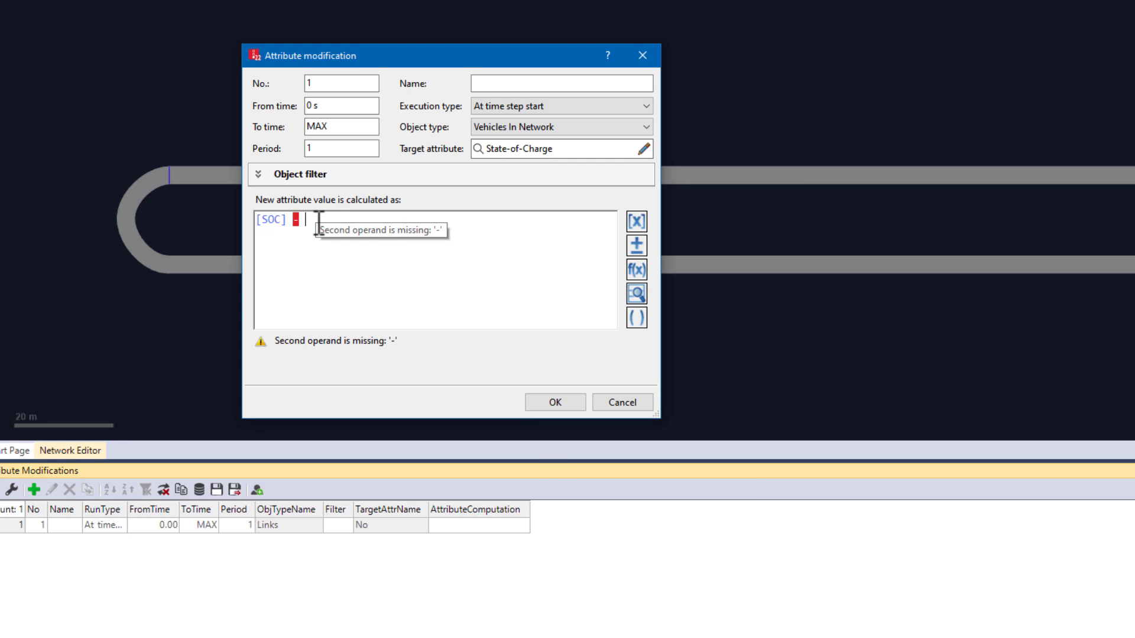
{"action": "type", "text": " 0.01"}
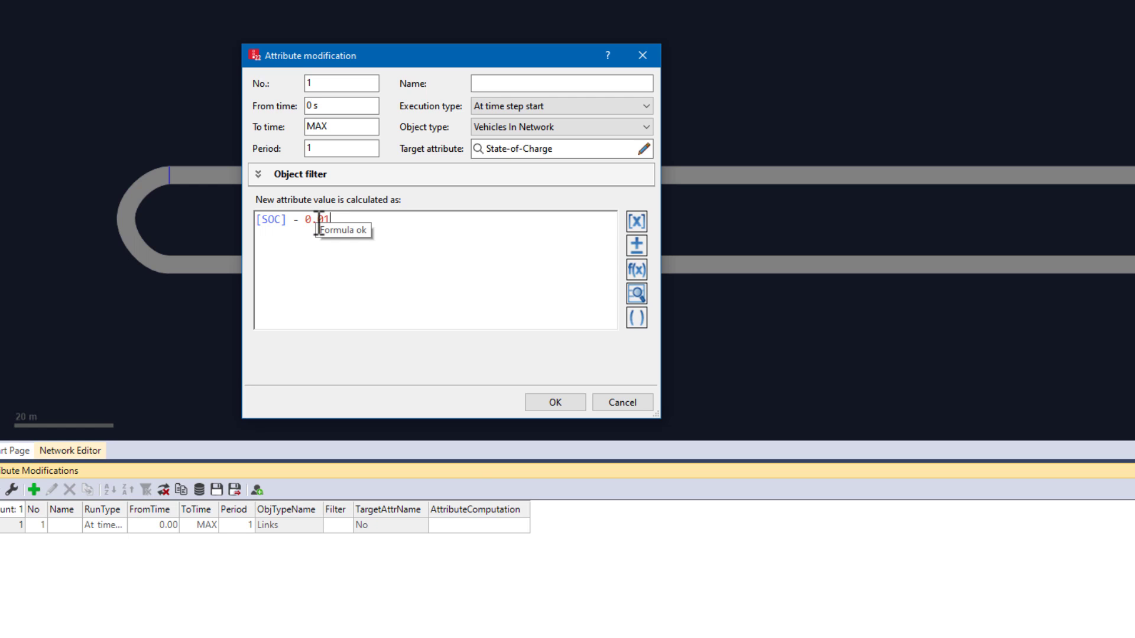
{"action": "left_click", "coordinate": [555, 402]}
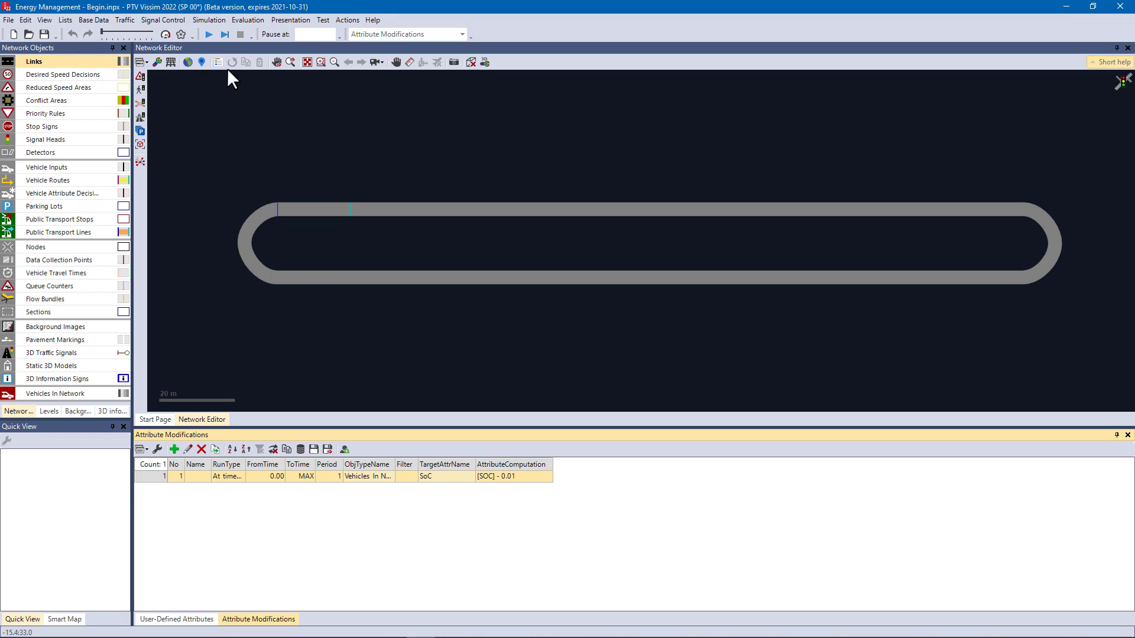
Step: Start the simulation without saving changes and show the Vehicles In Network list with the bus's SoC value selected
{"action": "left_click", "coordinate": [209, 33]}
{"action": "left_click", "coordinate": [581, 325]}
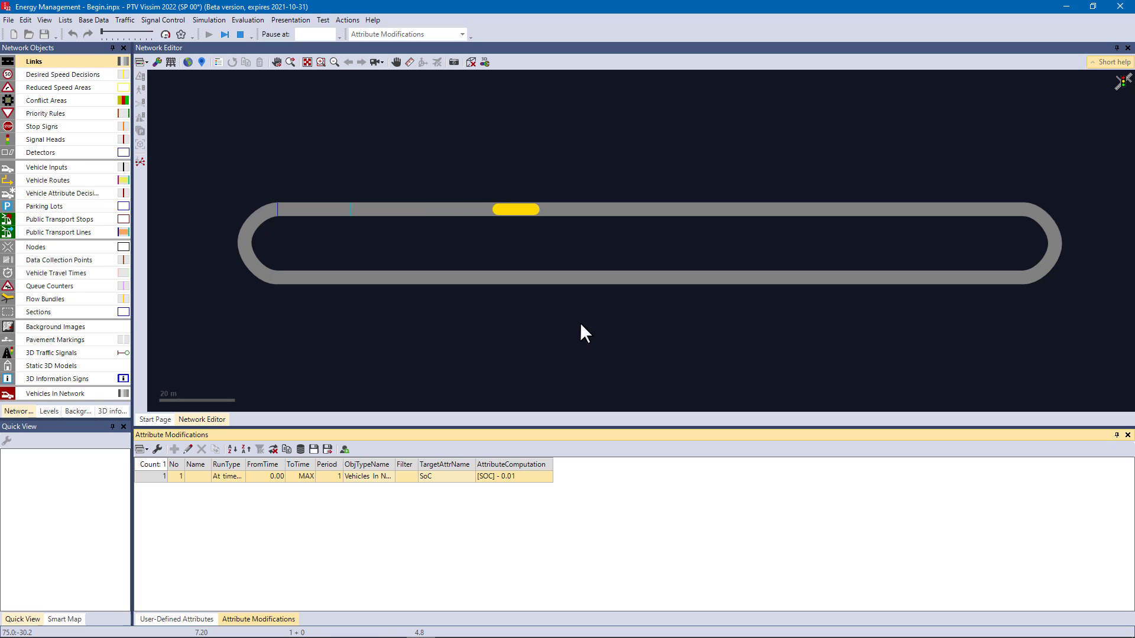
{"action": "right_click", "coordinate": [69, 397]}
{"action": "left_click", "coordinate": [95, 406]}
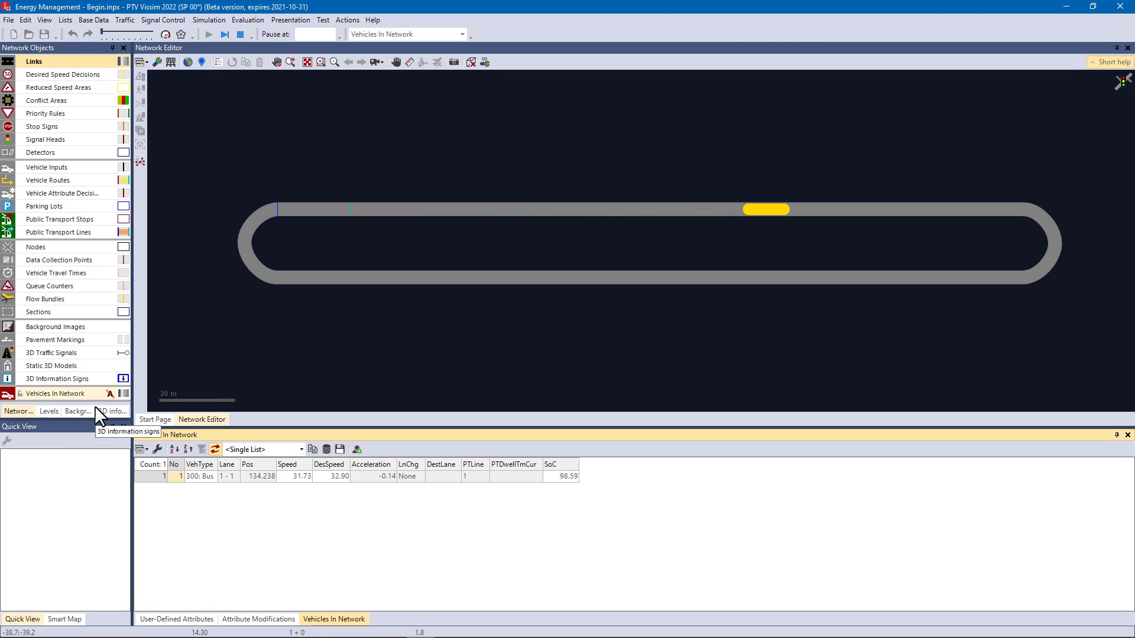
{"action": "left_click", "coordinate": [558, 477]}
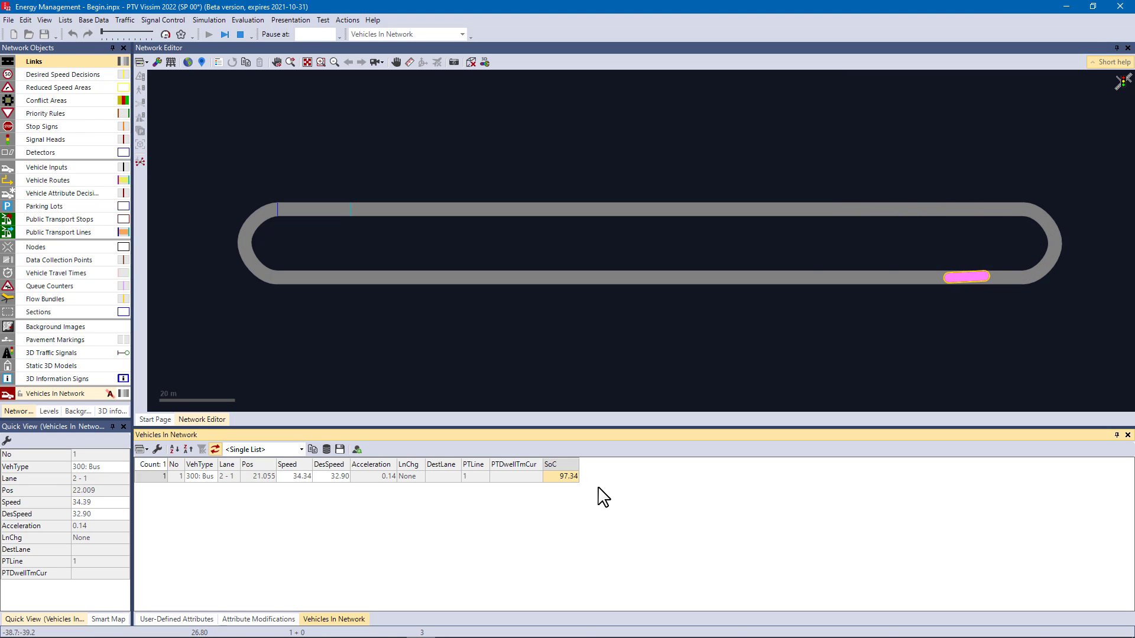
Step: Turn on labels for Vehicles In Network and set State-of-Charge as their label attribute
{"action": "left_click", "coordinate": [109, 393]}
{"action": "left_click", "coordinate": [123, 393]}
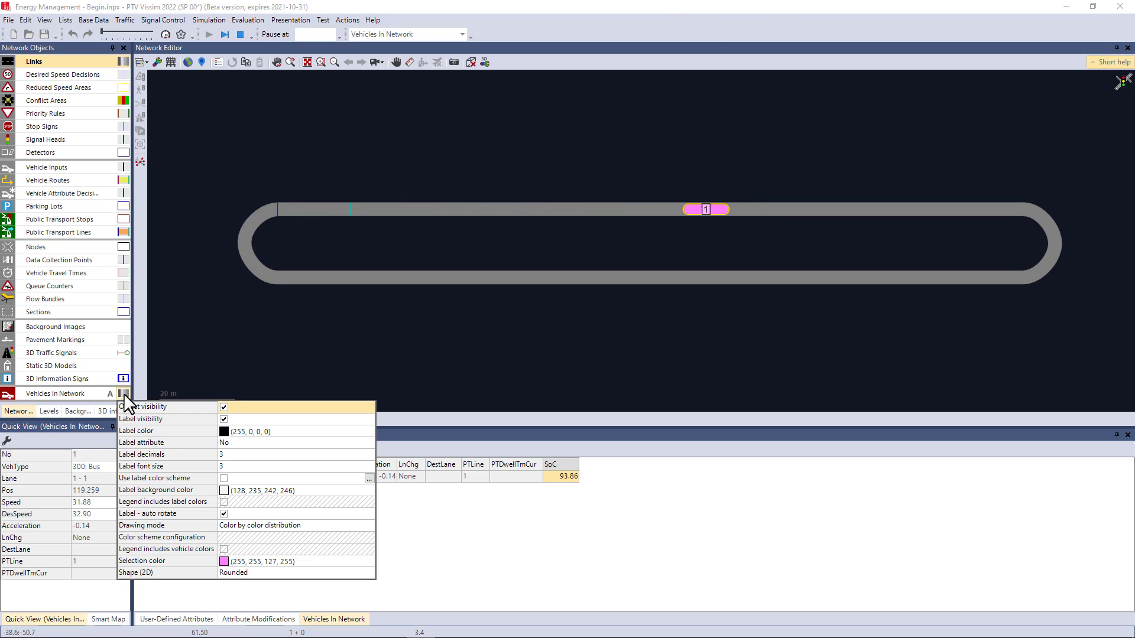
{"action": "left_click", "coordinate": [368, 443]}
{"action": "left_click", "coordinate": [518, 400]}
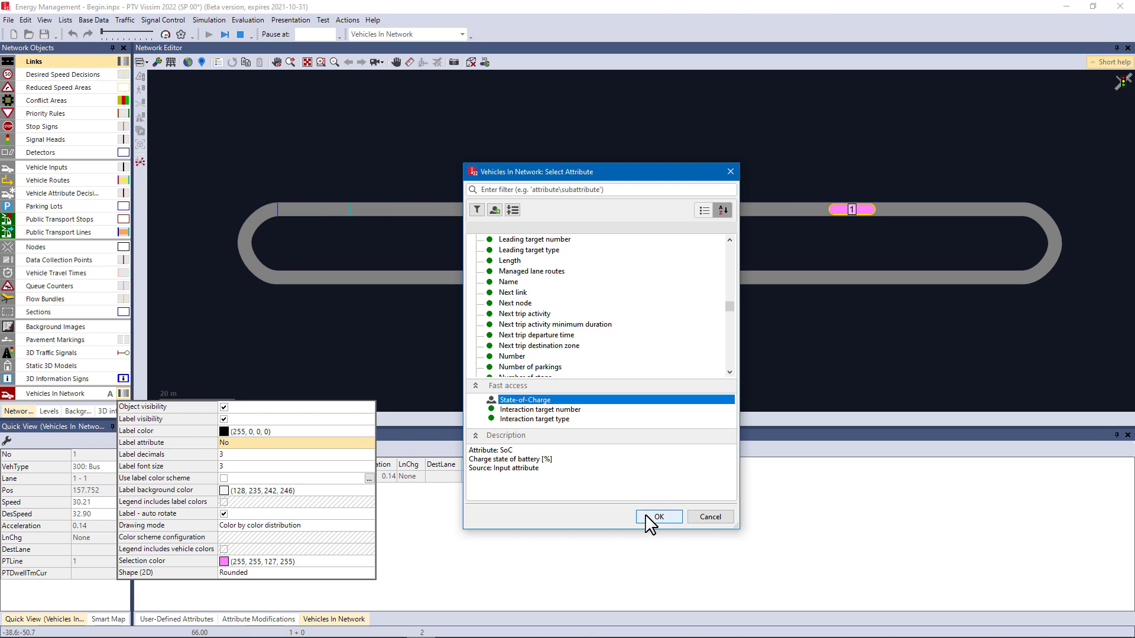
{"action": "left_click", "coordinate": [659, 517]}
Step: Set the vehicle labels to 0 decimals and font size 4
{"action": "type", "text": "0"}
{"action": "left_click", "coordinate": [234, 466]}
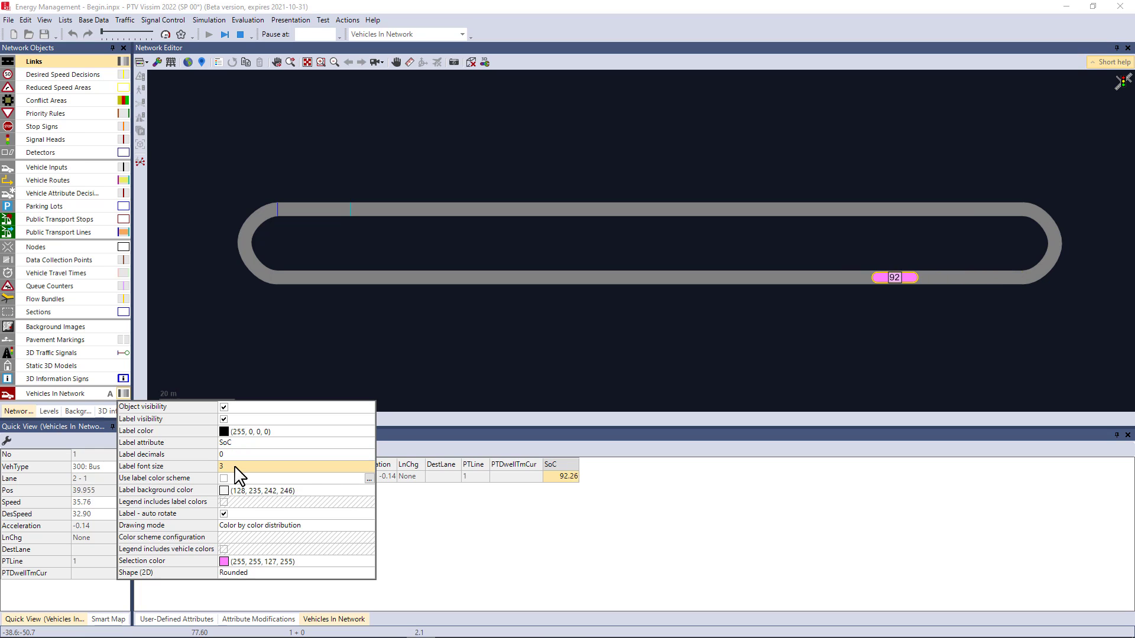
{"action": "type", "text": "4"}
{"action": "left_click", "coordinate": [236, 455]}
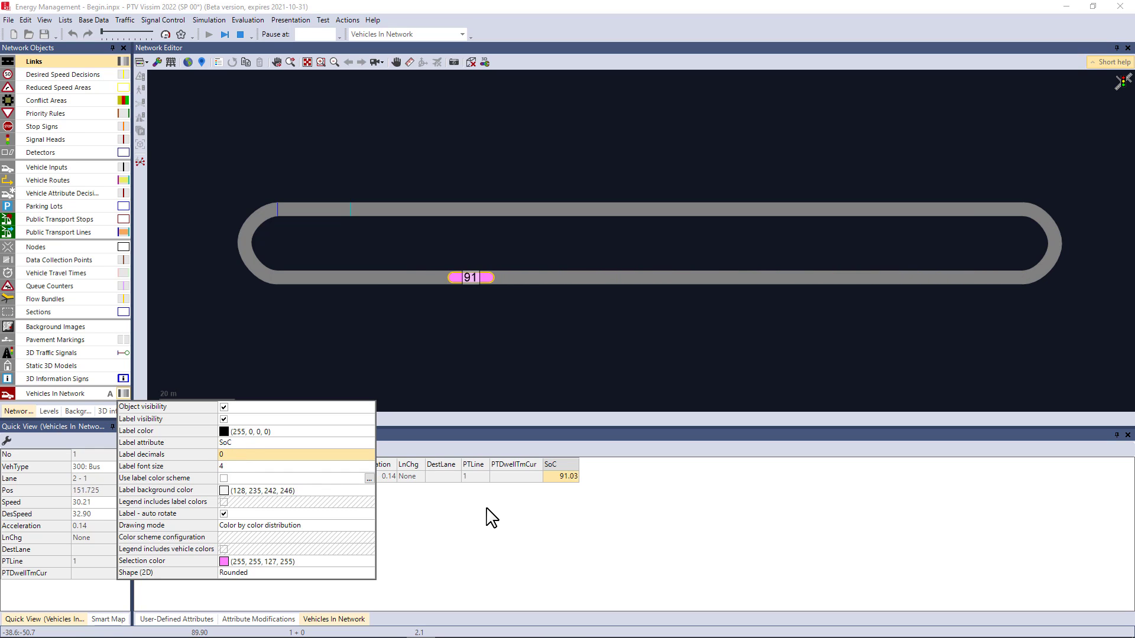
{"action": "left_click", "coordinate": [490, 517]}
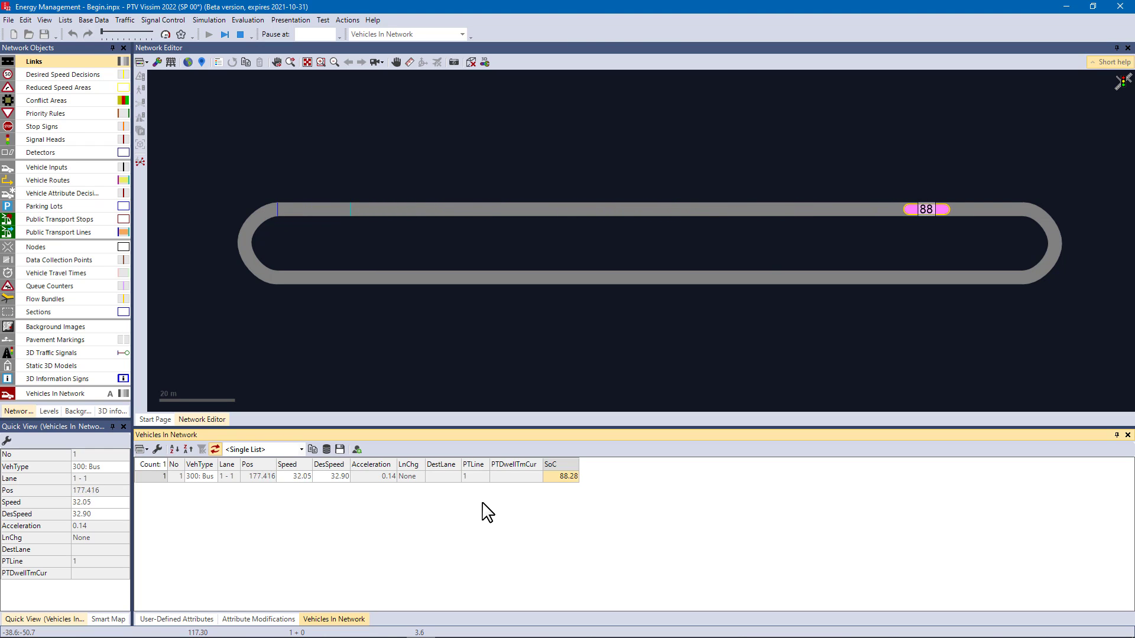
Step: Stop the simulation and choose Energy Management - Completed.inpx as the network file to read additionally
{"action": "left_click", "coordinate": [239, 34]}
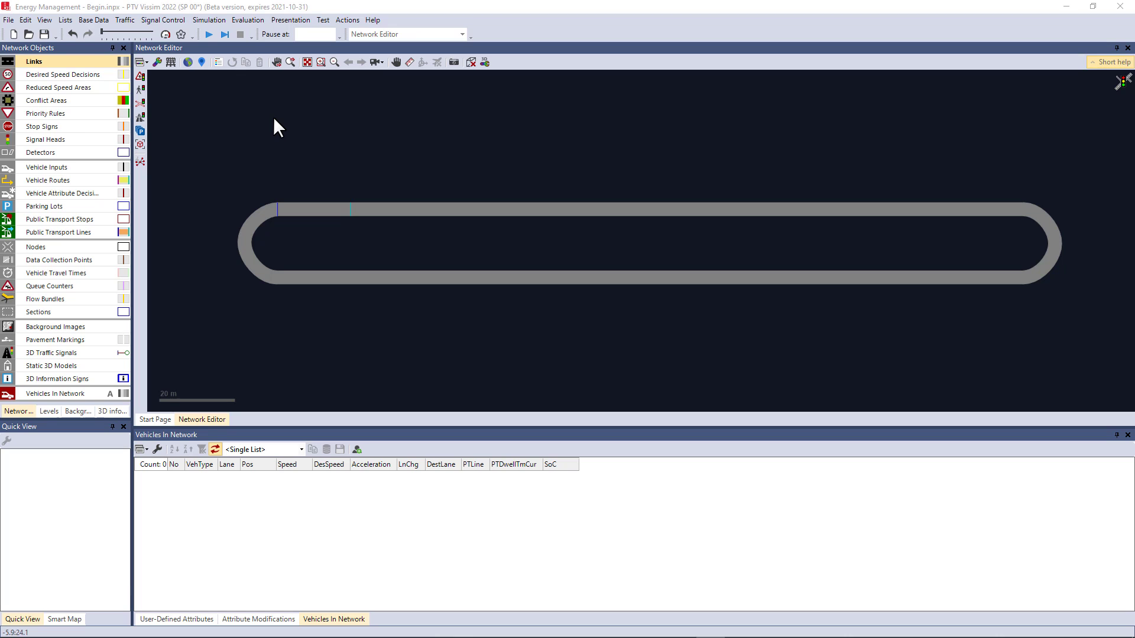
{"action": "right_click", "coordinate": [273, 115]}
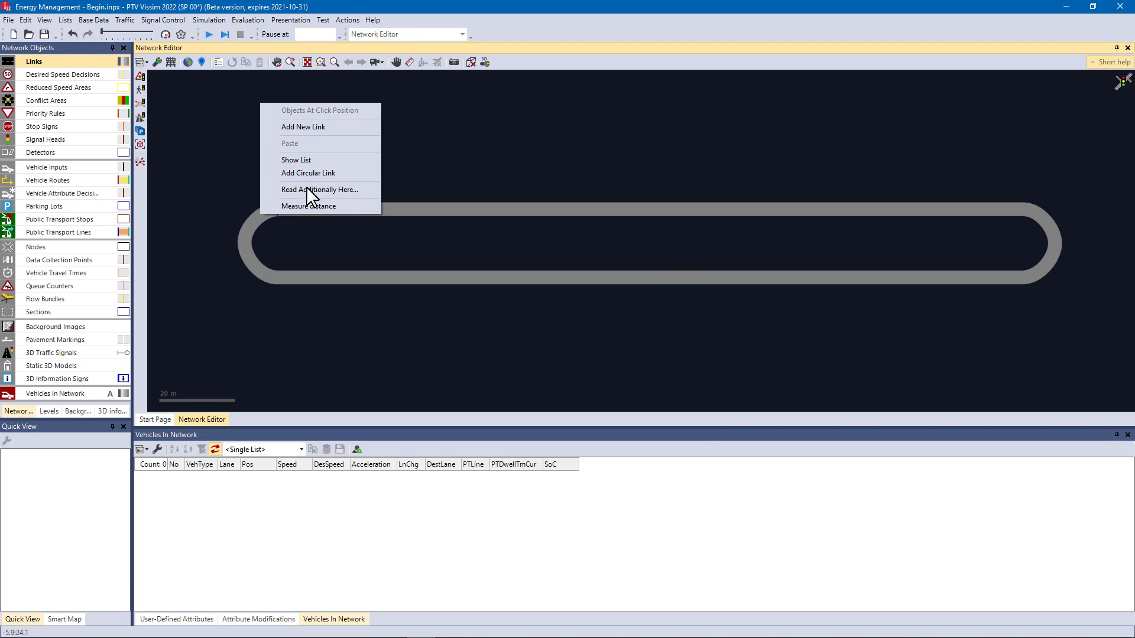
{"action": "left_click", "coordinate": [307, 187]}
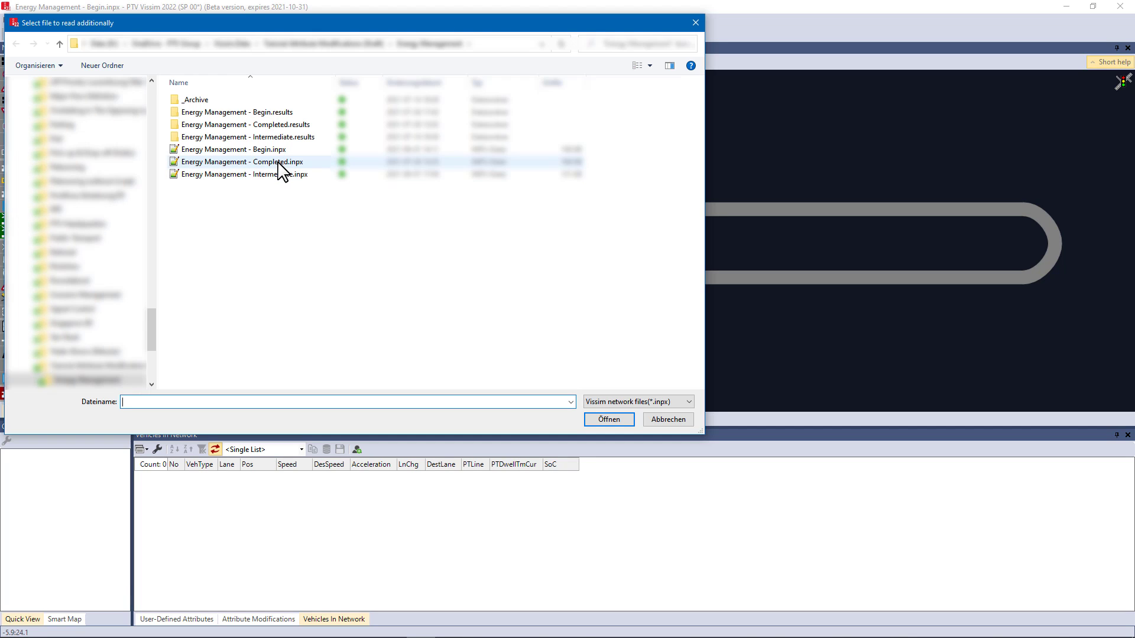
{"action": "double_click", "coordinate": [278, 163]}
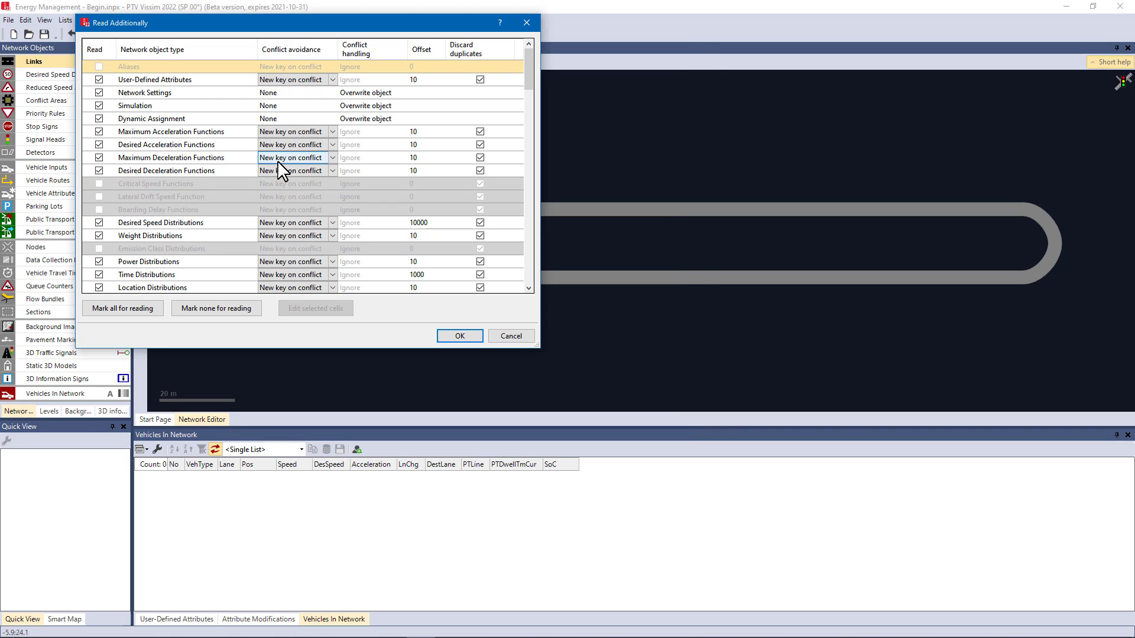
Step: Limit the additional reading to 3D Information Signs only and import them
{"action": "left_click", "coordinate": [193, 309]}
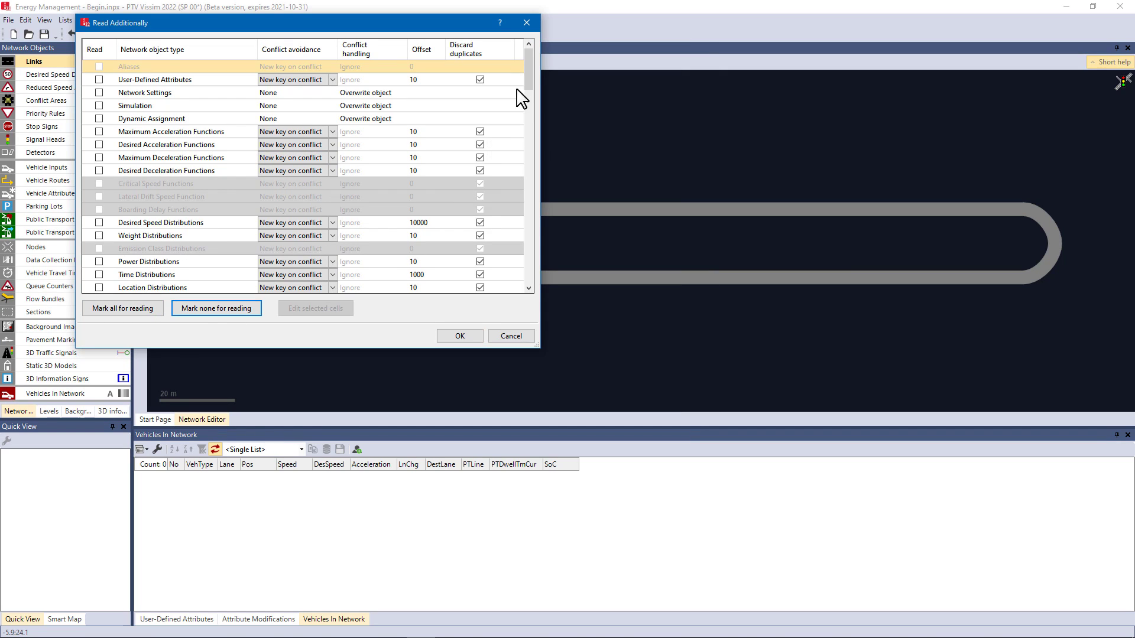
{"action": "left_click_drag", "start_coordinate": [526, 65], "coordinate": [532, 304]}
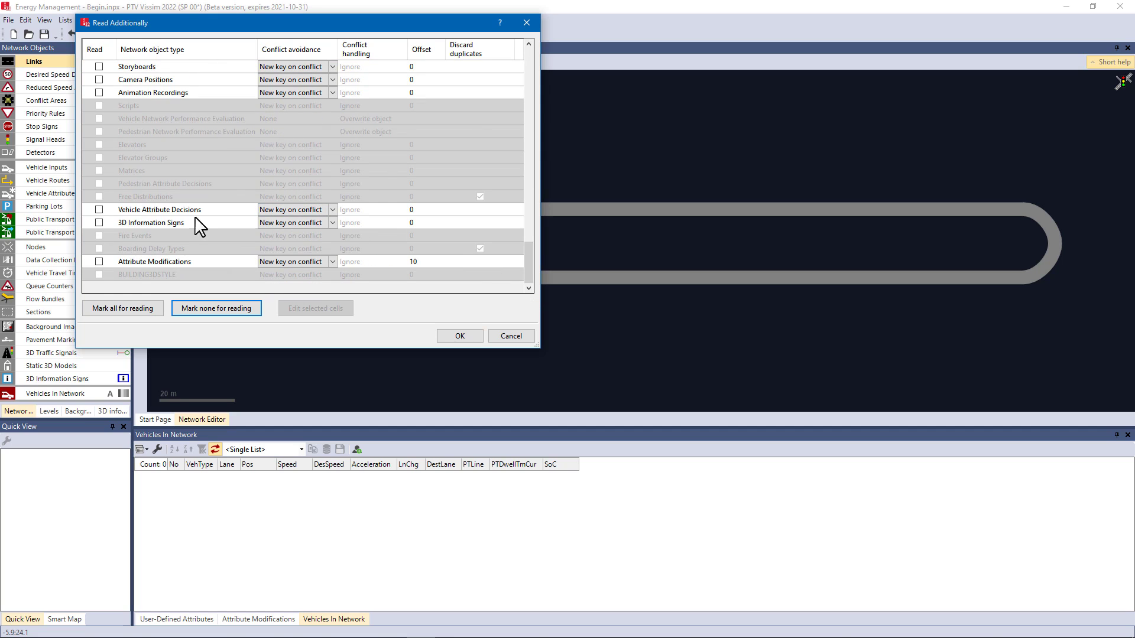
{"action": "left_click", "coordinate": [99, 223]}
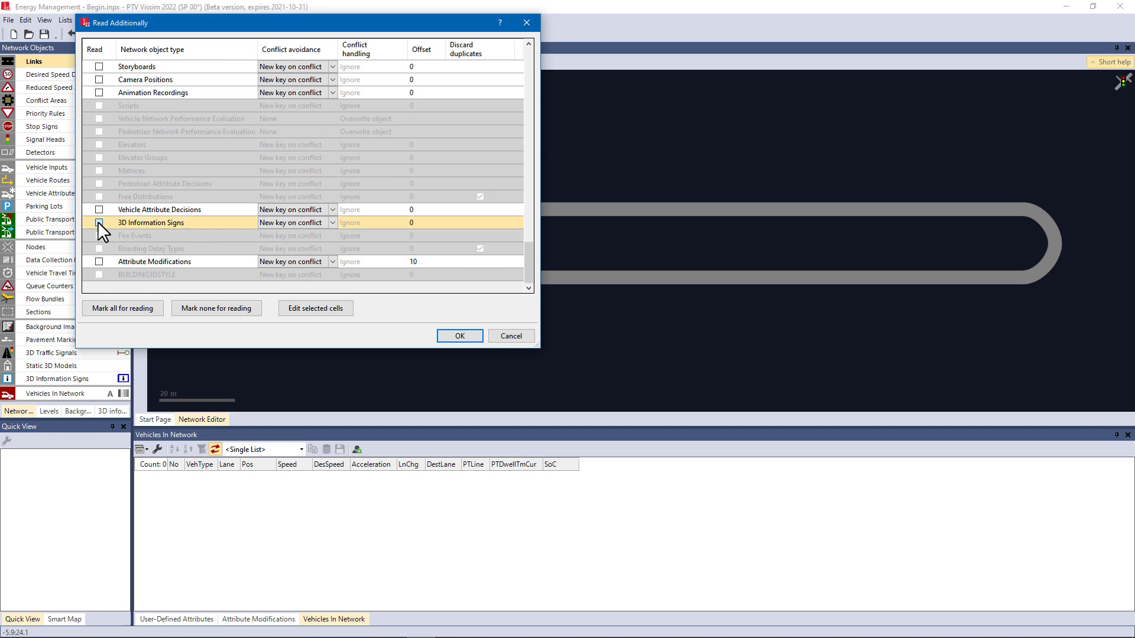
{"action": "left_click", "coordinate": [462, 337]}
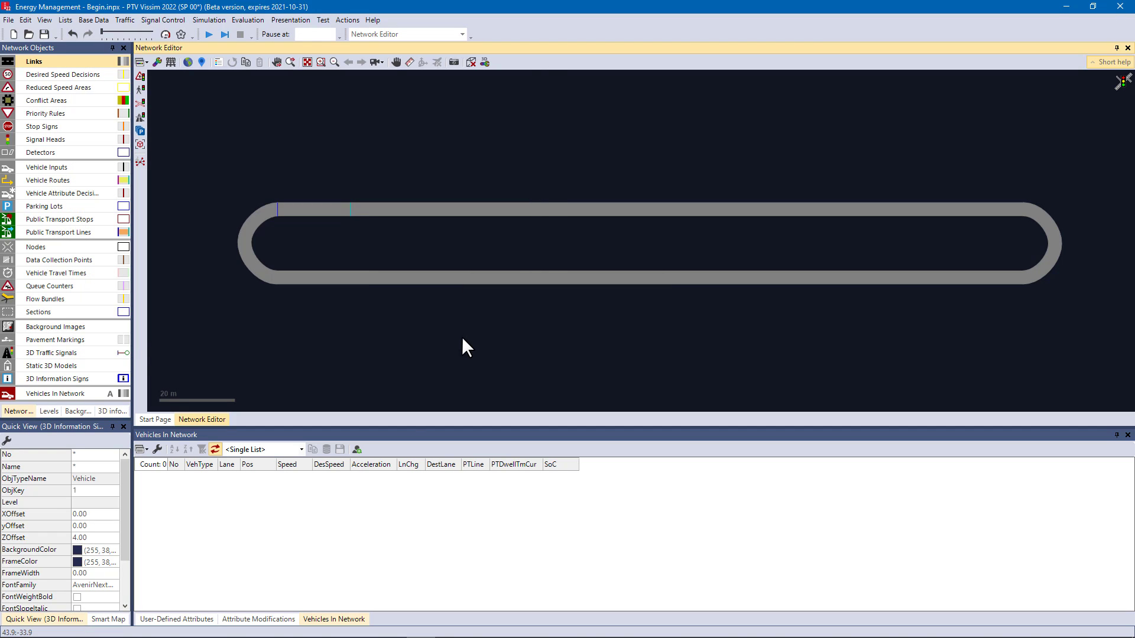
Step: Hide the 3D information sign named Small sign and start the simulation without saving changes
{"action": "left_click", "coordinate": [113, 411]}
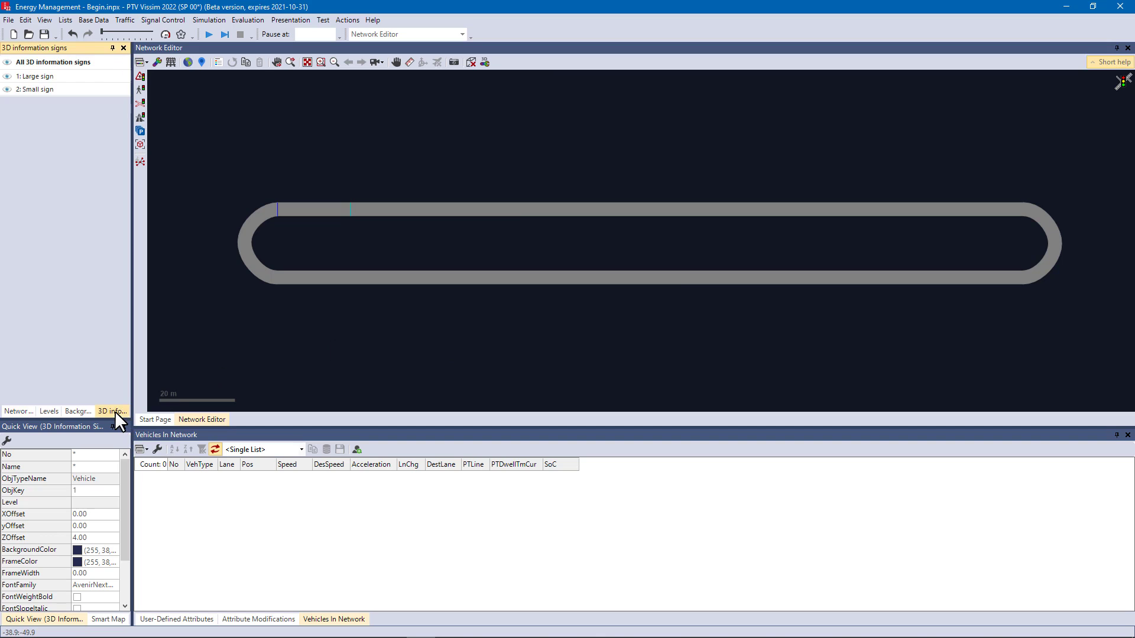
{"action": "left_click", "coordinate": [7, 90]}
{"action": "left_click", "coordinate": [209, 35]}
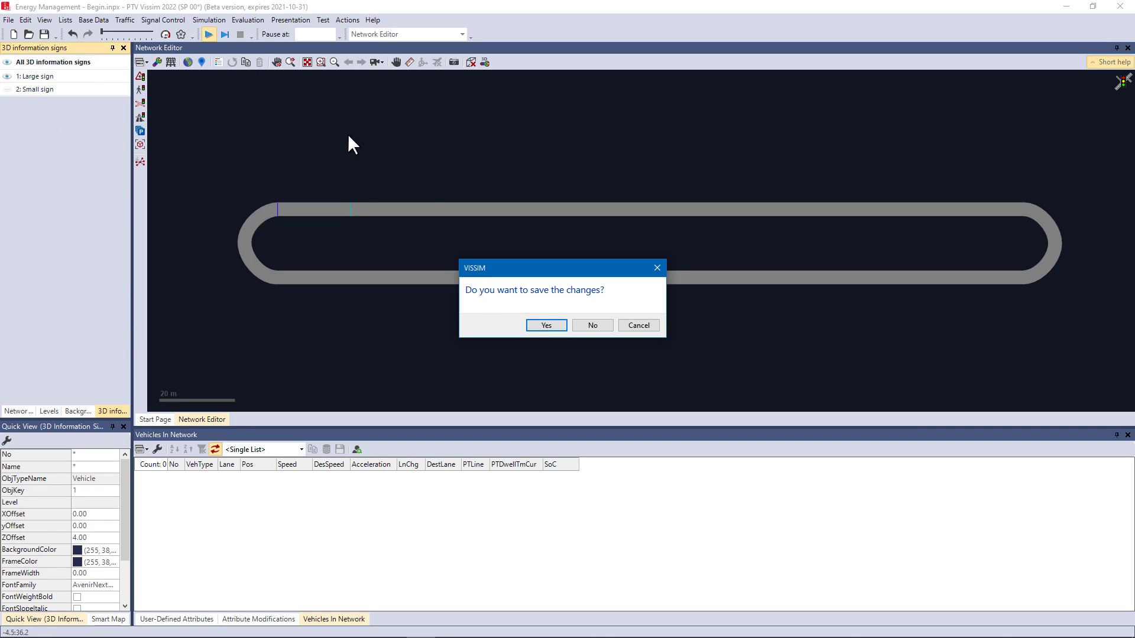
{"action": "left_click", "coordinate": [599, 327]}
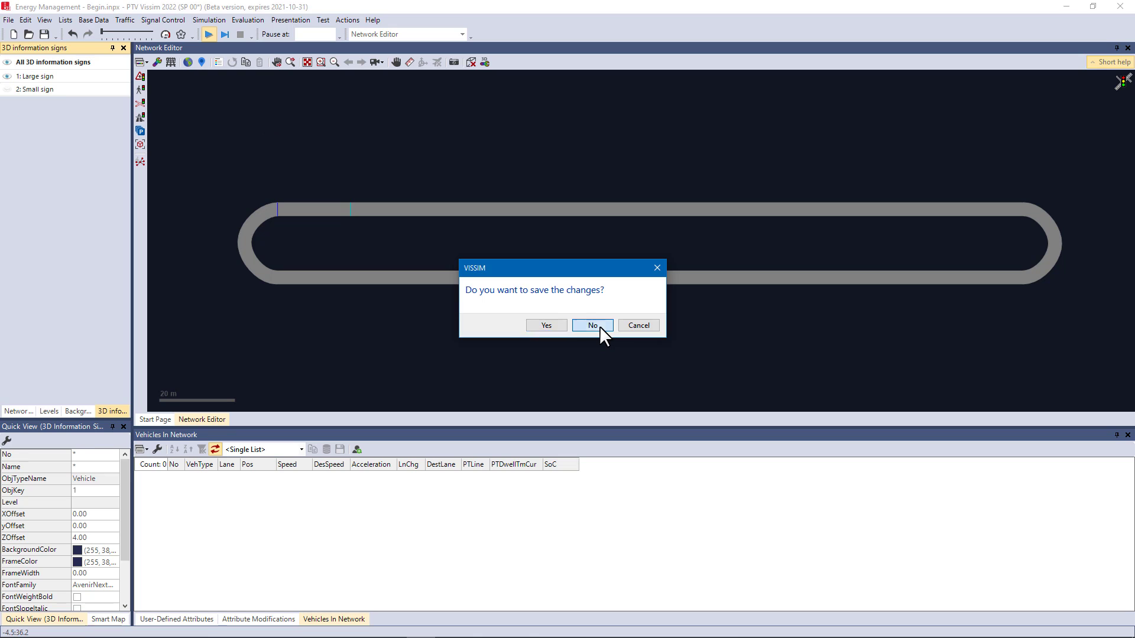
Step: Switch the network view to 3D and set the running bus's desired speed to 60
{"action": "left_click", "coordinate": [467, 59]}
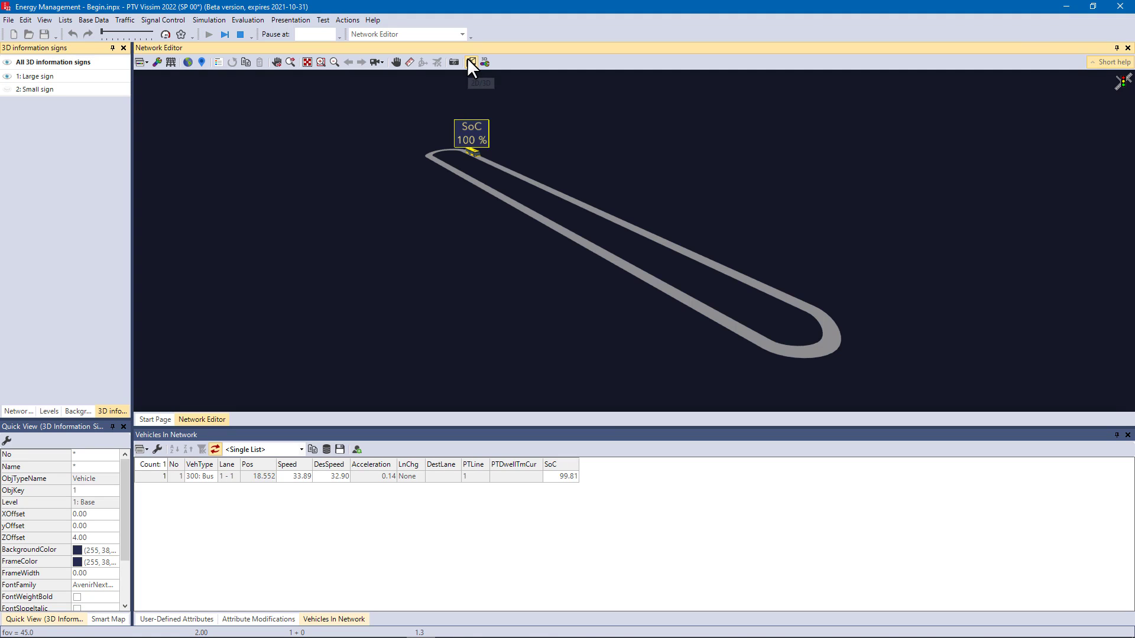
{"action": "left_click", "coordinate": [470, 118]}
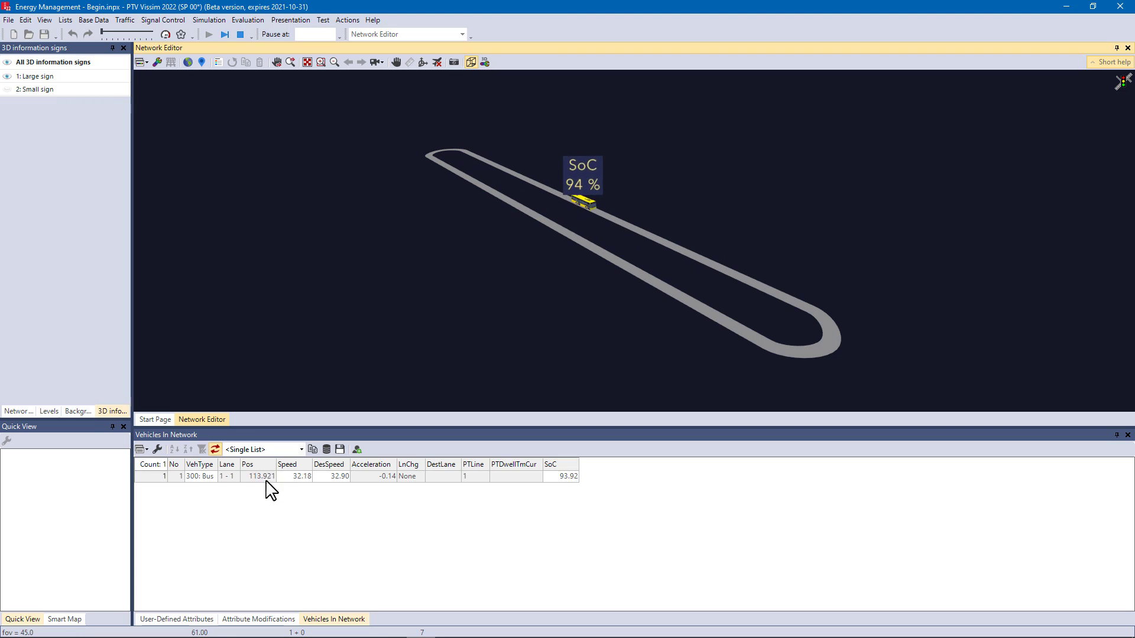
{"action": "left_click", "coordinate": [327, 477]}
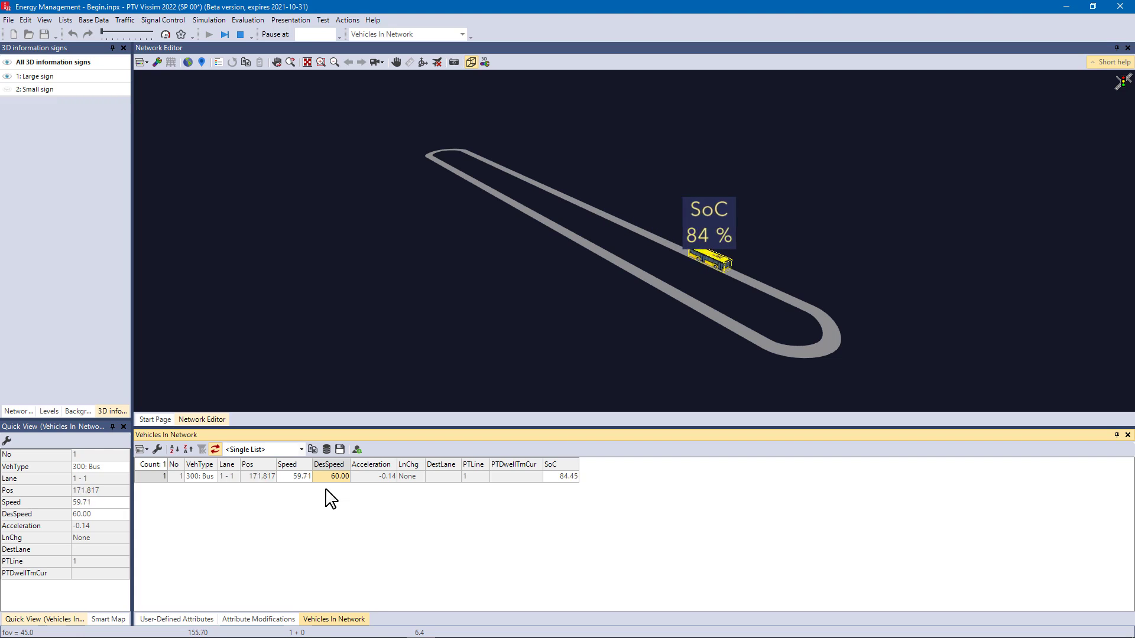
Step: Stop the simulation and return to the list of attribute modifications
{"action": "left_click", "coordinate": [239, 33]}
{"action": "left_click", "coordinate": [269, 621]}
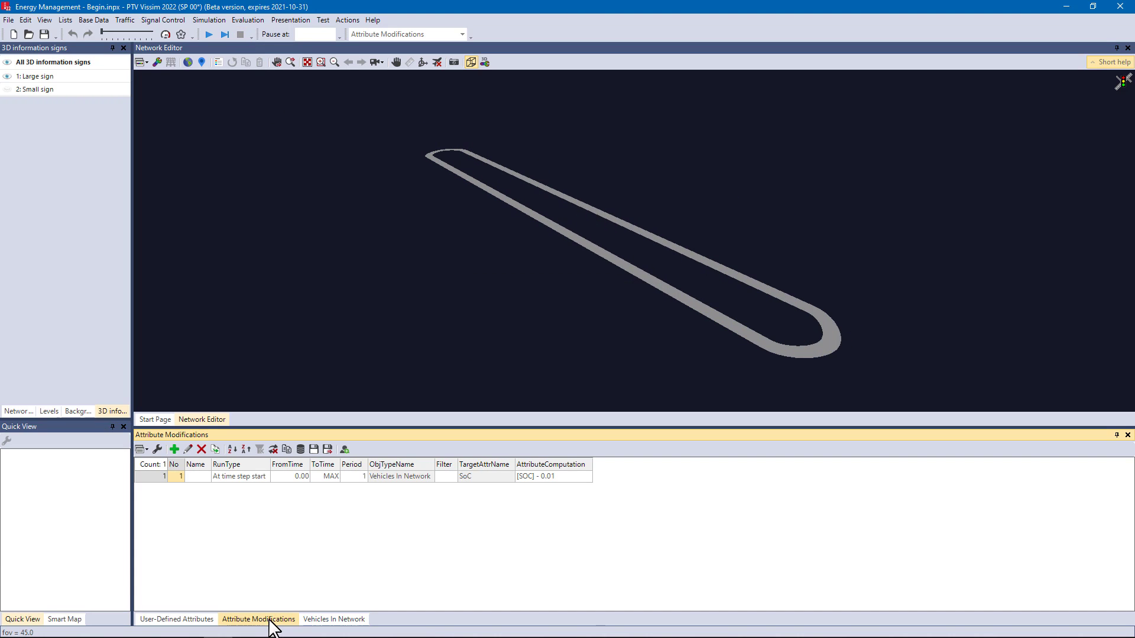
Step: Replace the 0.01 constant in the State-of-Charge attribute modification formula with the Power function
{"action": "double_click", "coordinate": [153, 477]}
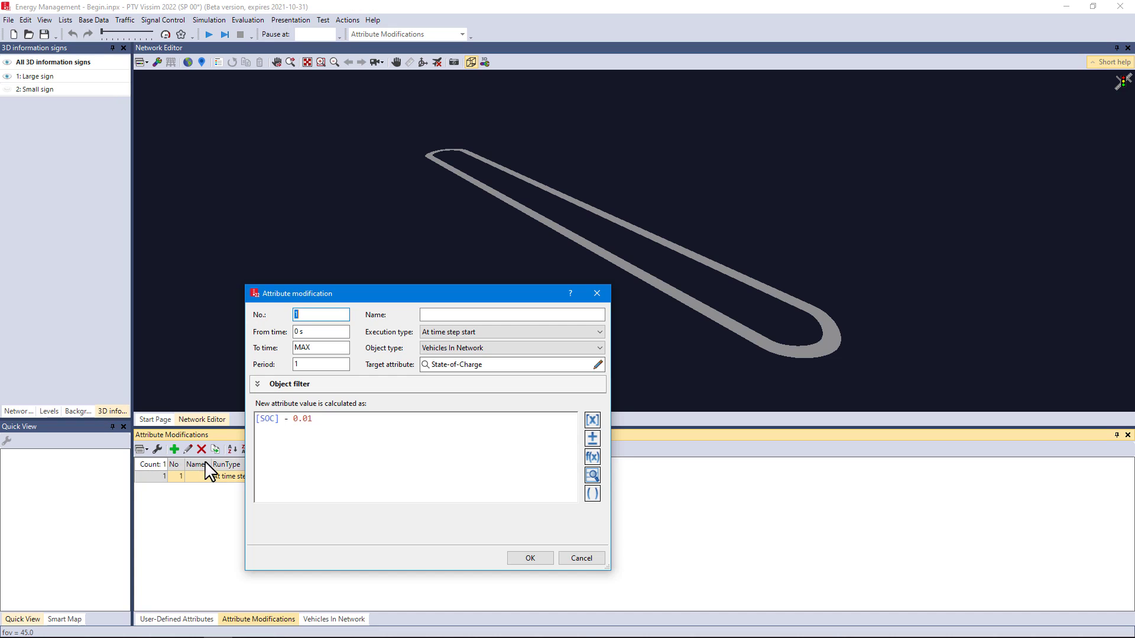
{"action": "left_click_drag", "start_coordinate": [293, 419], "coordinate": [314, 421]}
{"action": "key", "text": "Delete"}
{"action": "left_click", "coordinate": [594, 456]}
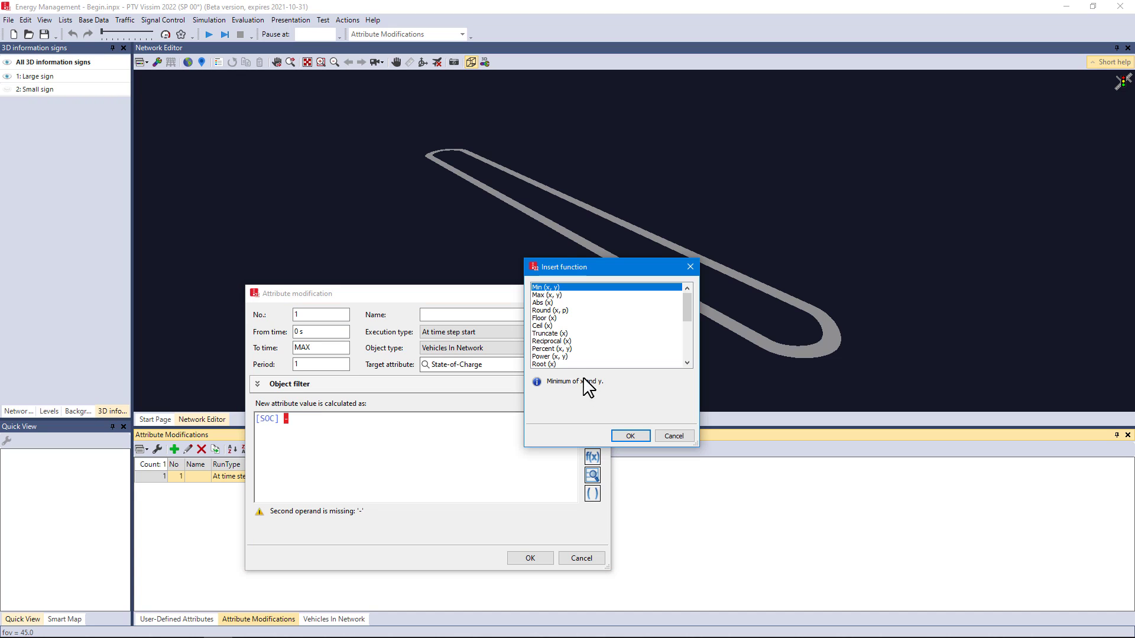
{"action": "left_click", "coordinate": [554, 357]}
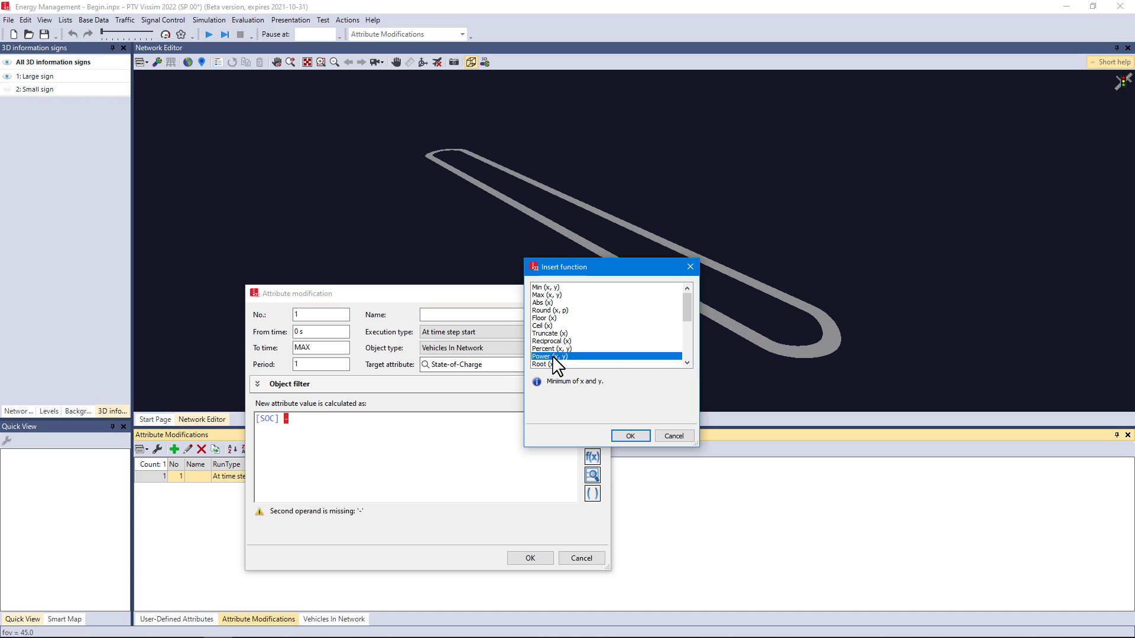
{"action": "left_click", "coordinate": [625, 435]}
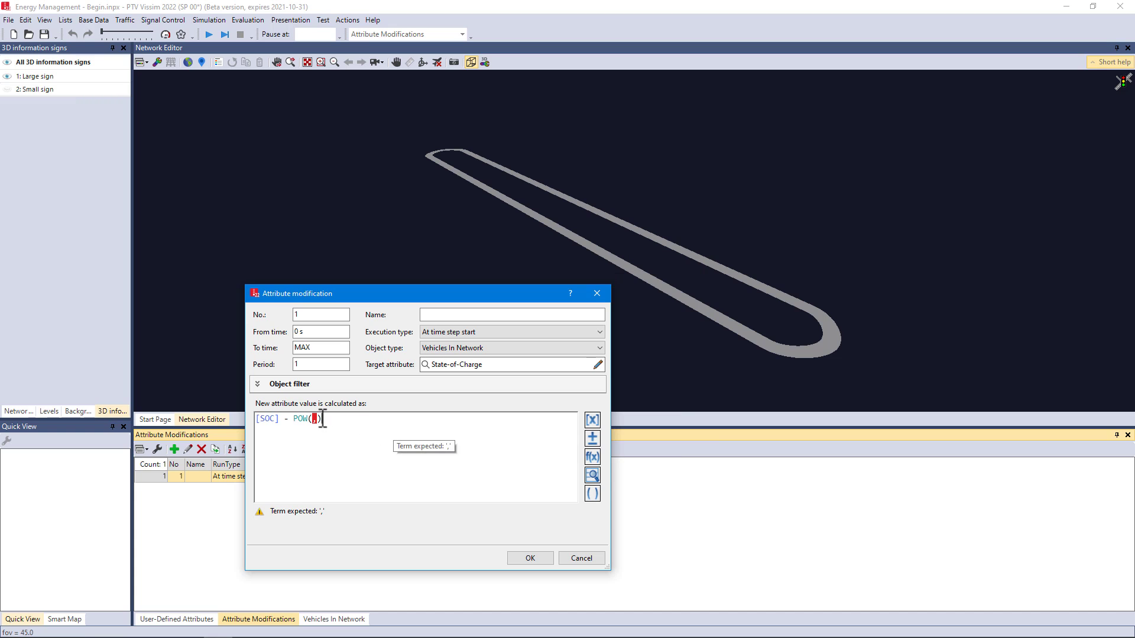
Step: Complete the State-of-Charge formula as [SOC] - POW([SPEED], 2) / 100000, using the Speed attribute, and accept it
{"action": "left_click", "coordinate": [592, 420]}
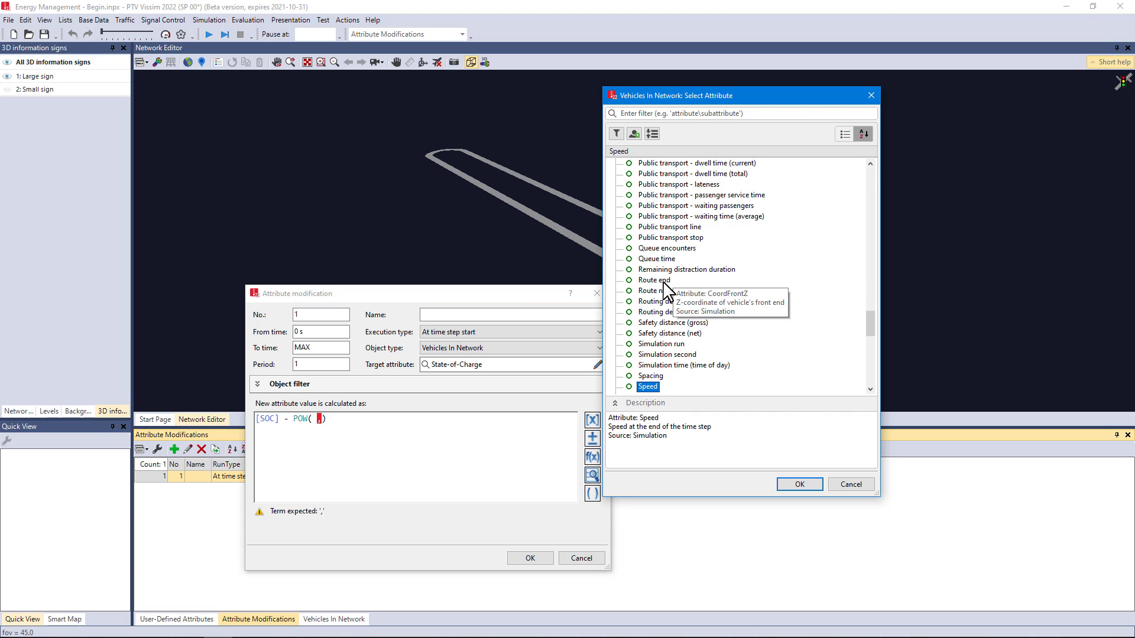
{"action": "left_click", "coordinate": [795, 487]}
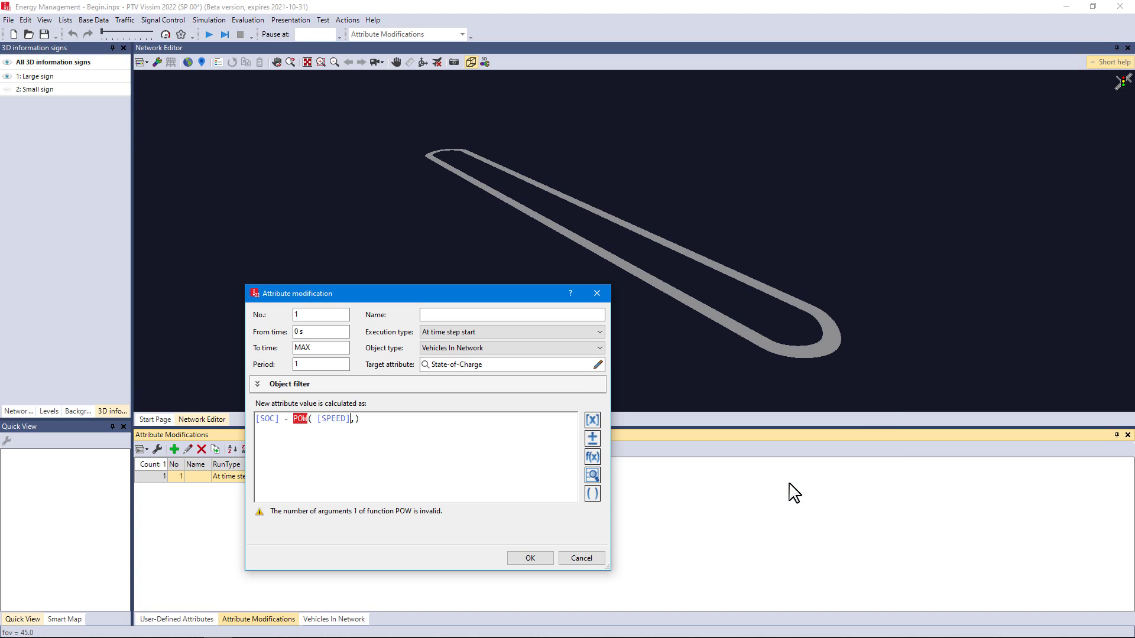
{"action": "left_click", "coordinate": [356, 418]}
{"action": "type", "text": "2)"}
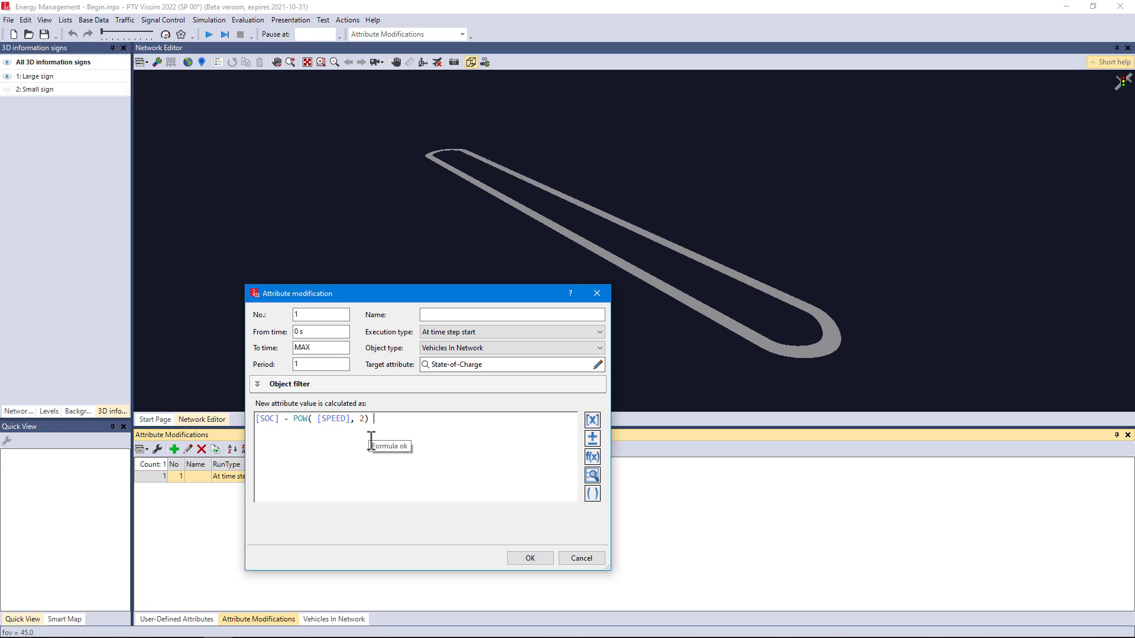
{"action": "type", "text": " / 100000"}
{"action": "left_click", "coordinate": [527, 560]}
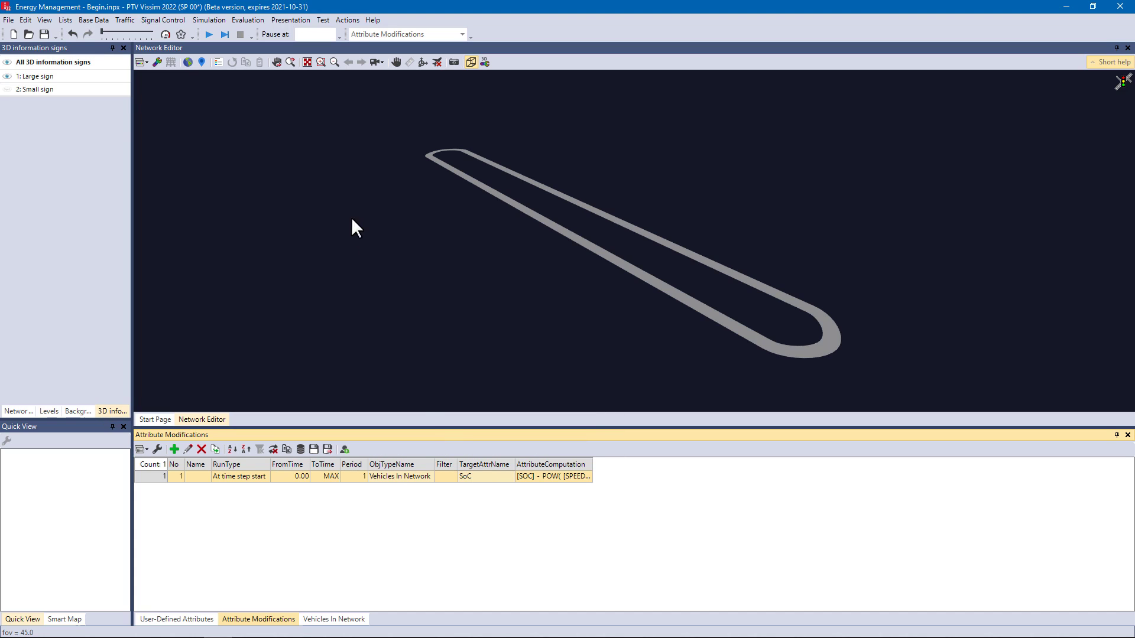
Step: Start the simulation without saving changes and set the running bus's desired speed to 60
{"action": "left_click", "coordinate": [209, 34]}
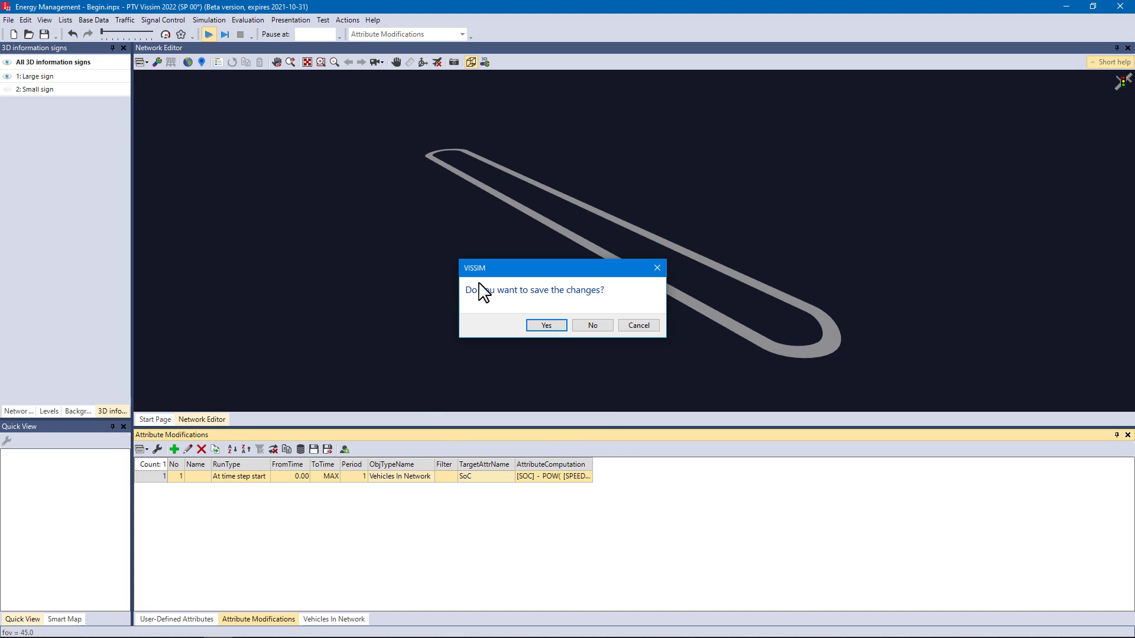
{"action": "left_click", "coordinate": [591, 325]}
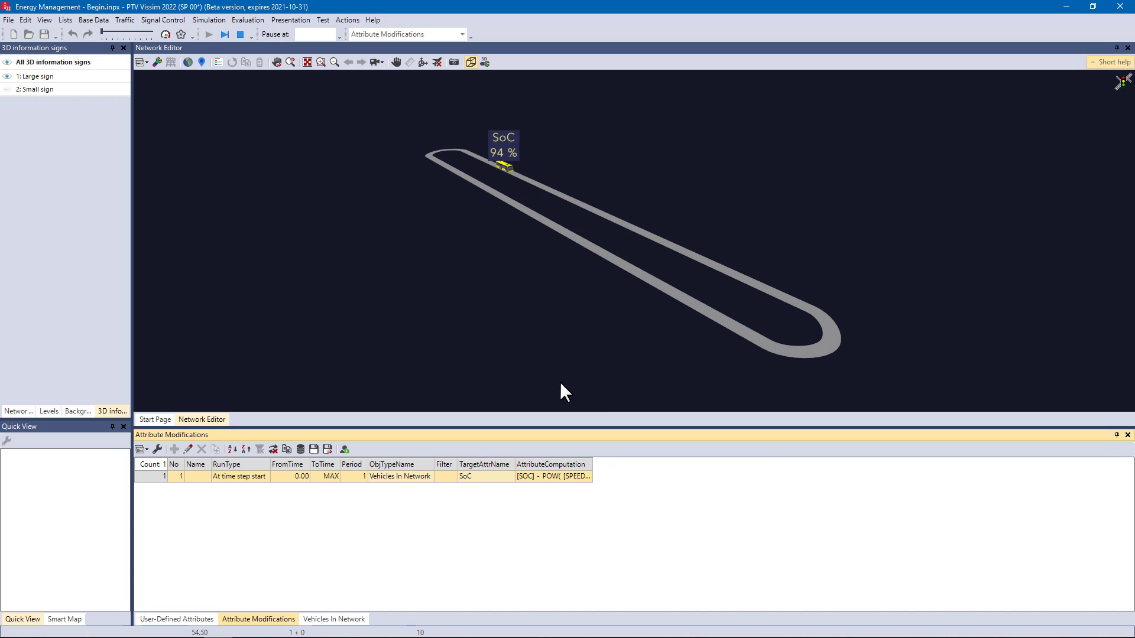
{"action": "left_click", "coordinate": [343, 619]}
{"action": "left_click", "coordinate": [314, 478]}
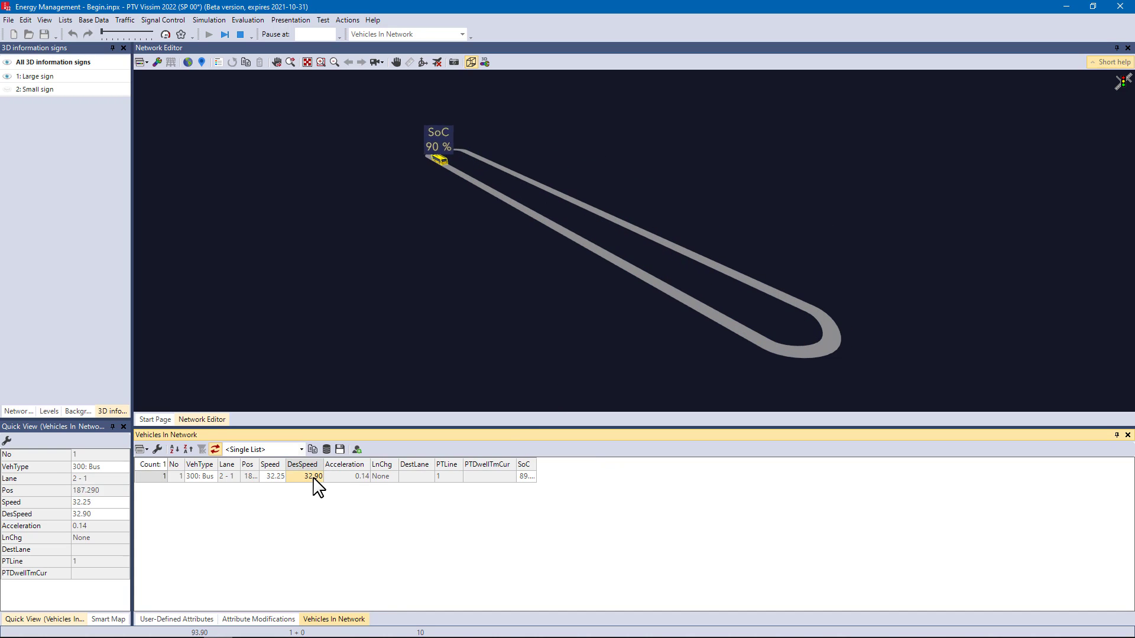
{"action": "key", "text": "Return"}
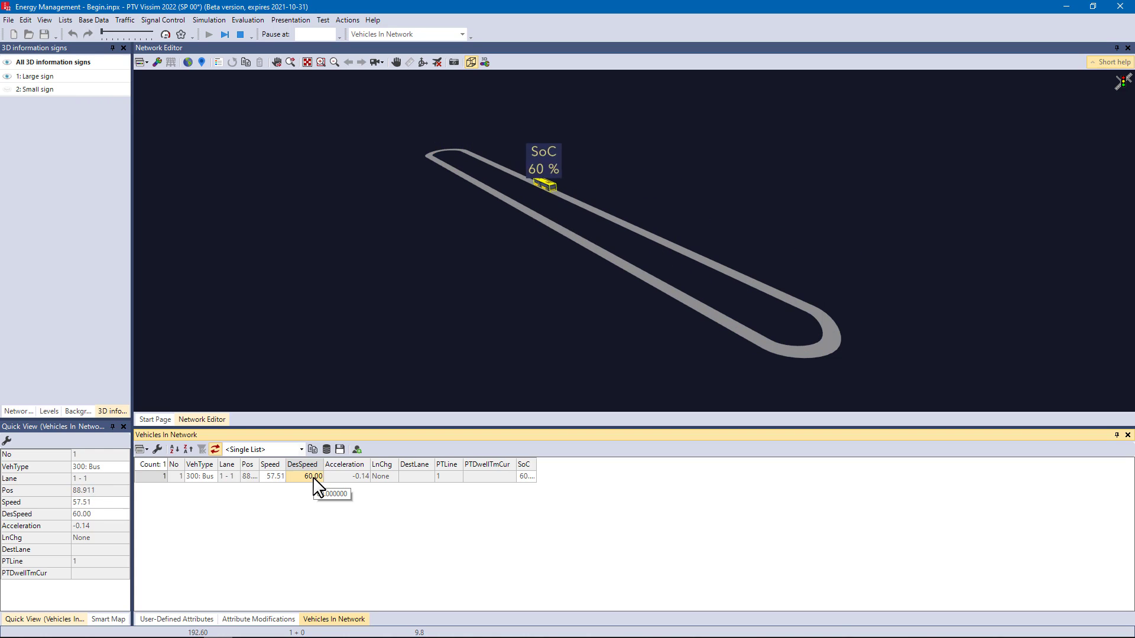
Step: Stop the simulation, bring up the network objects and return the network view to 2D
{"action": "left_click", "coordinate": [240, 33]}
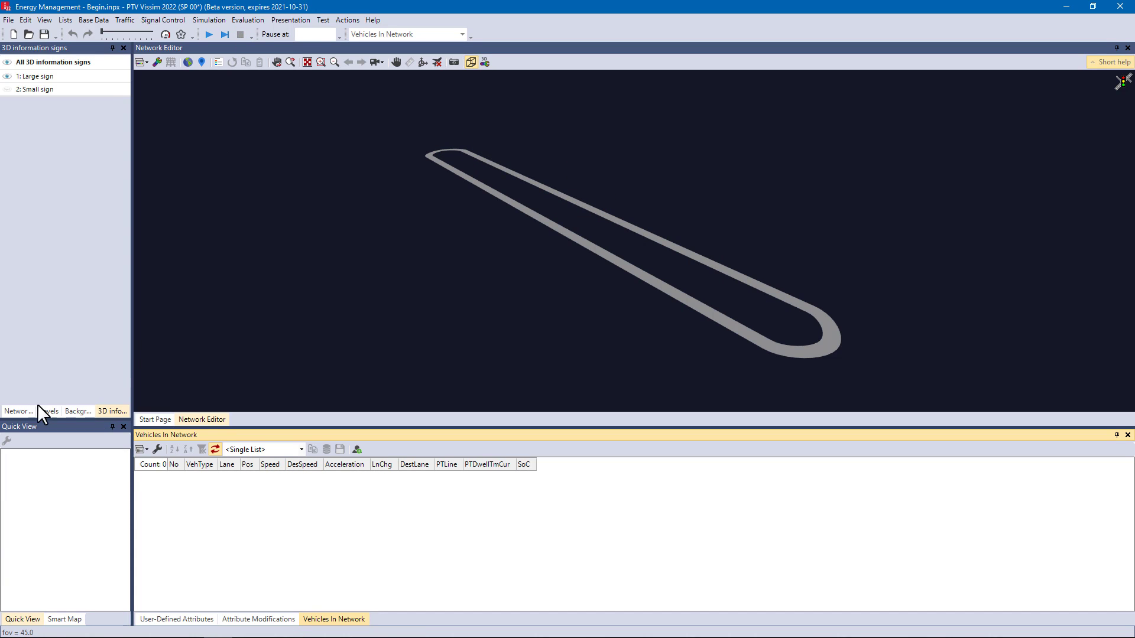
{"action": "left_click", "coordinate": [13, 411]}
{"action": "left_click", "coordinate": [470, 62]}
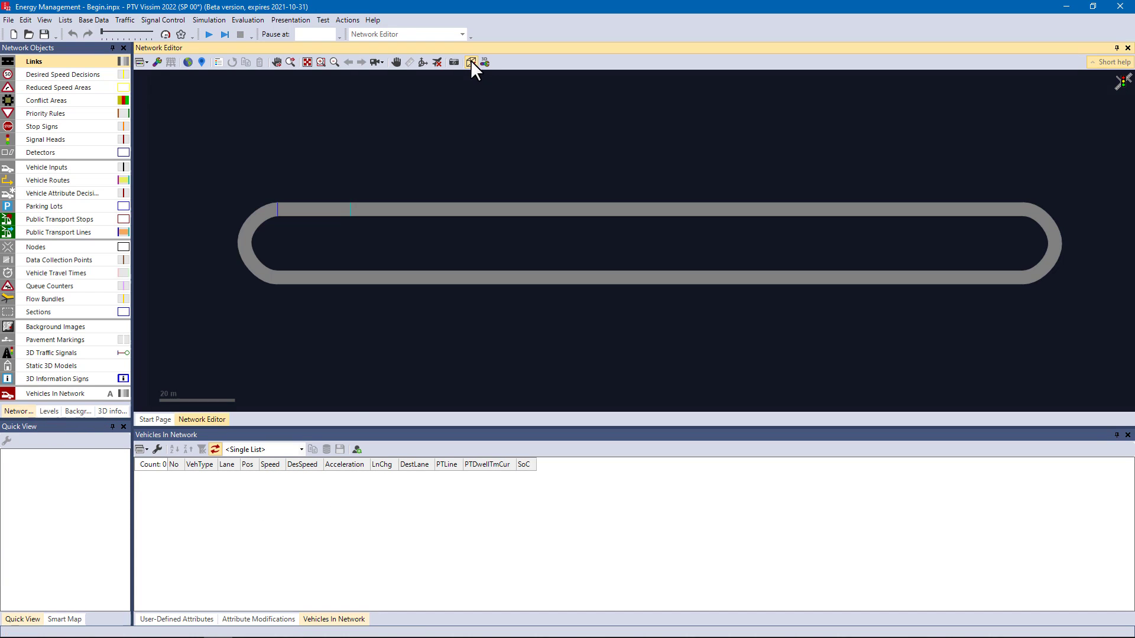
Step: Add a public transport stop on link 1 with a length of 15 m at position 140 m
{"action": "left_click", "coordinate": [27, 220]}
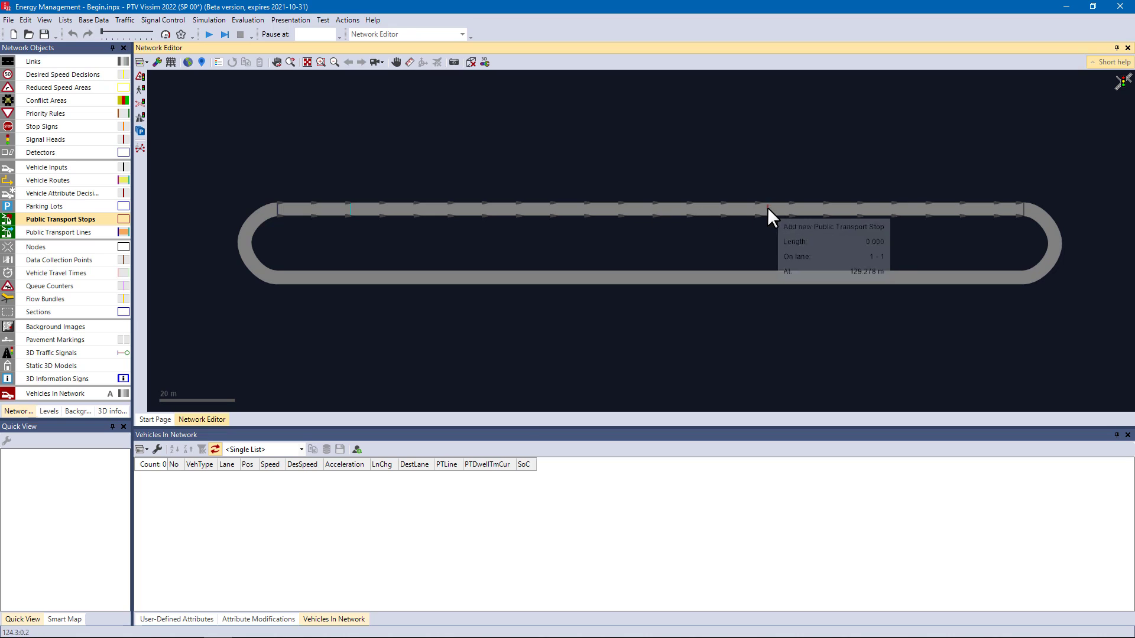
{"action": "left_click_drag", "start_coordinate": [767, 207], "coordinate": [791, 204]}
{"action": "double_click", "coordinate": [895, 189]}
{"action": "type", "text": "15"}
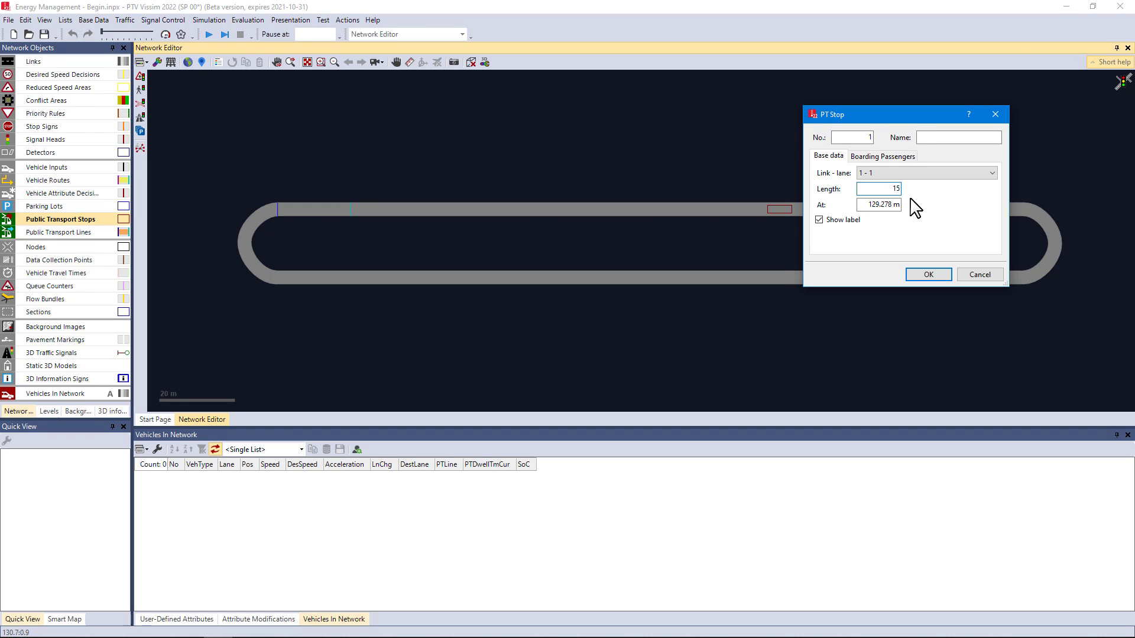
{"action": "key", "text": "Tab"}
{"action": "type", "text": "140"}
{"action": "left_click", "coordinate": [929, 274]}
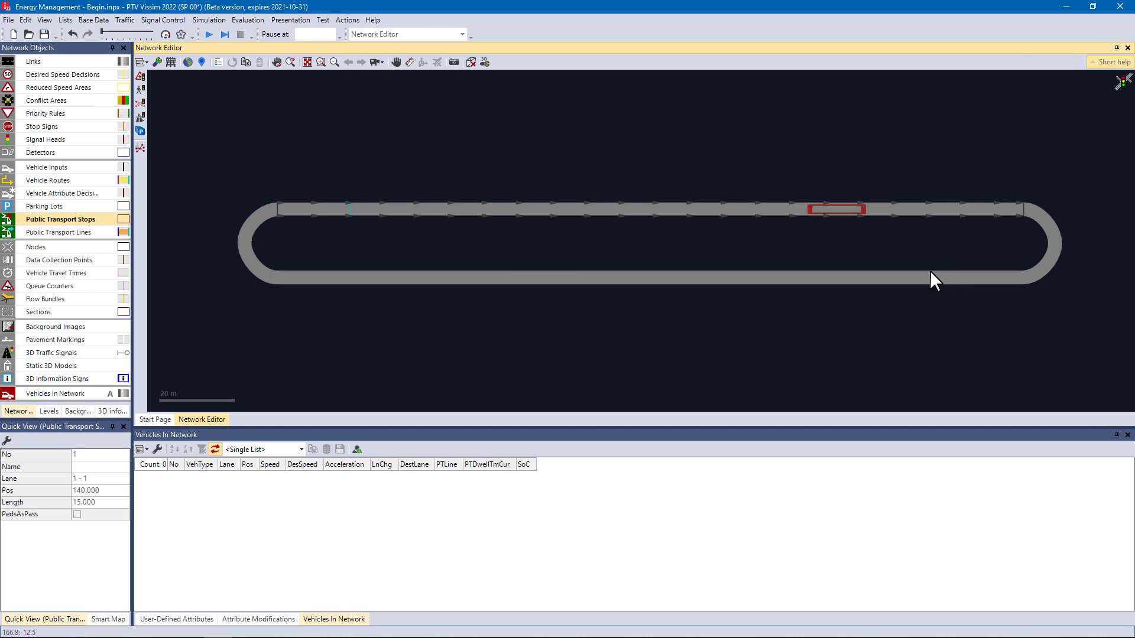
Step: Add a partial PT routing decision before the stop on link 1, at about 134 m, with its route ending at about 177 m
{"action": "left_click", "coordinate": [104, 181]}
{"action": "left_click", "coordinate": [46, 204]}
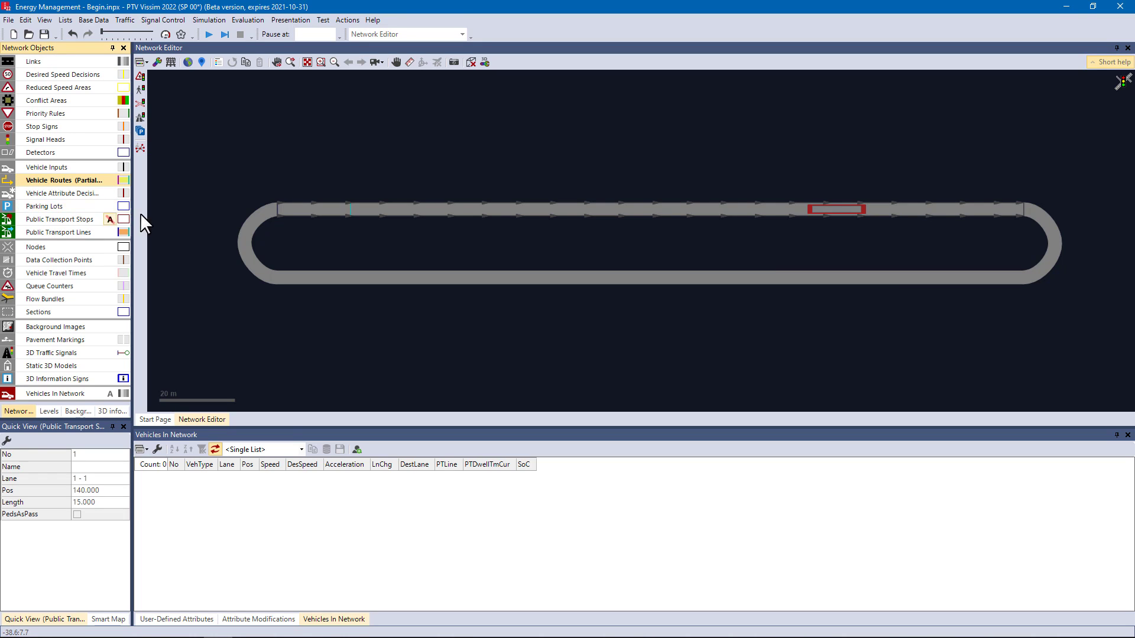
{"action": "right_click", "coordinate": [785, 208]}
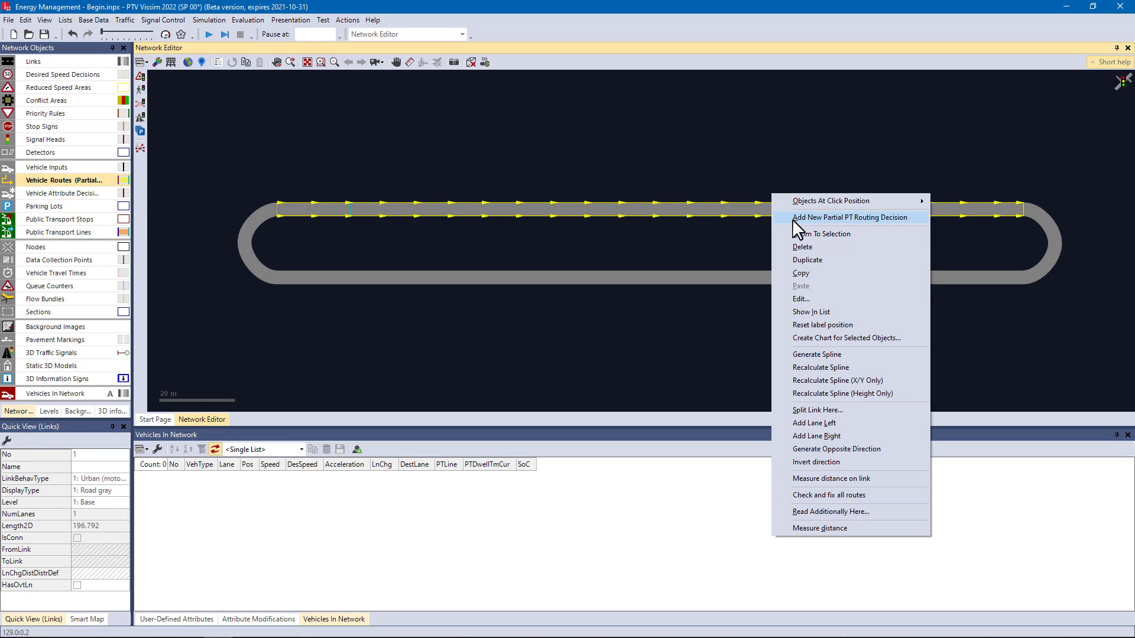
{"action": "left_click", "coordinate": [797, 218]}
{"action": "left_click", "coordinate": [948, 210]}
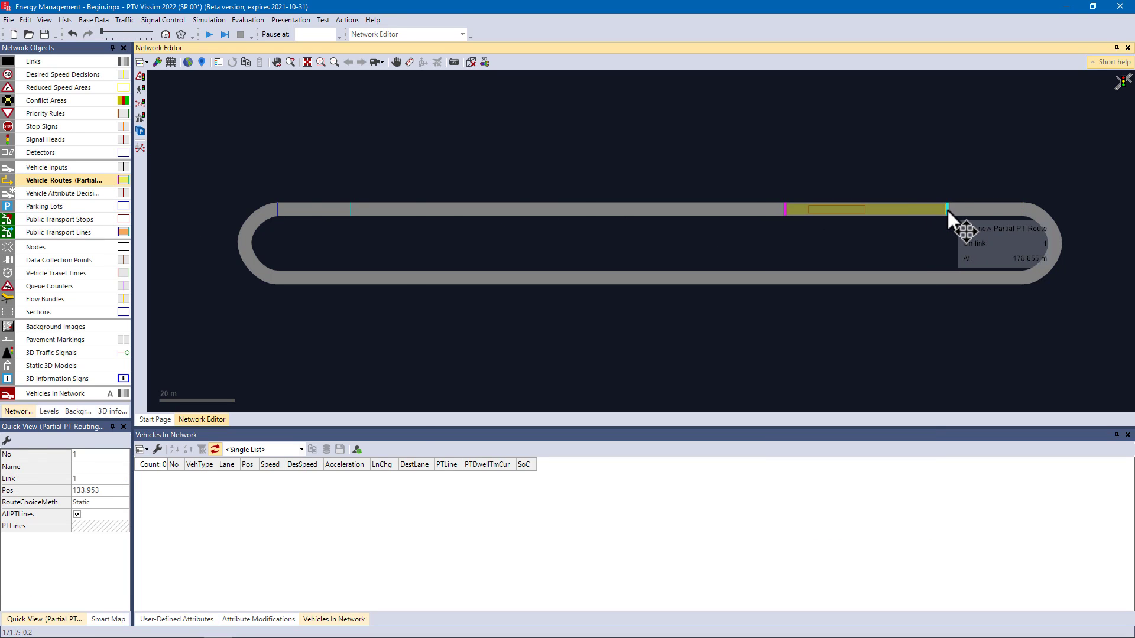
Step: Set the dwell time of the stop on the partial PT route to use a distribution
{"action": "double_click", "coordinate": [835, 209]}
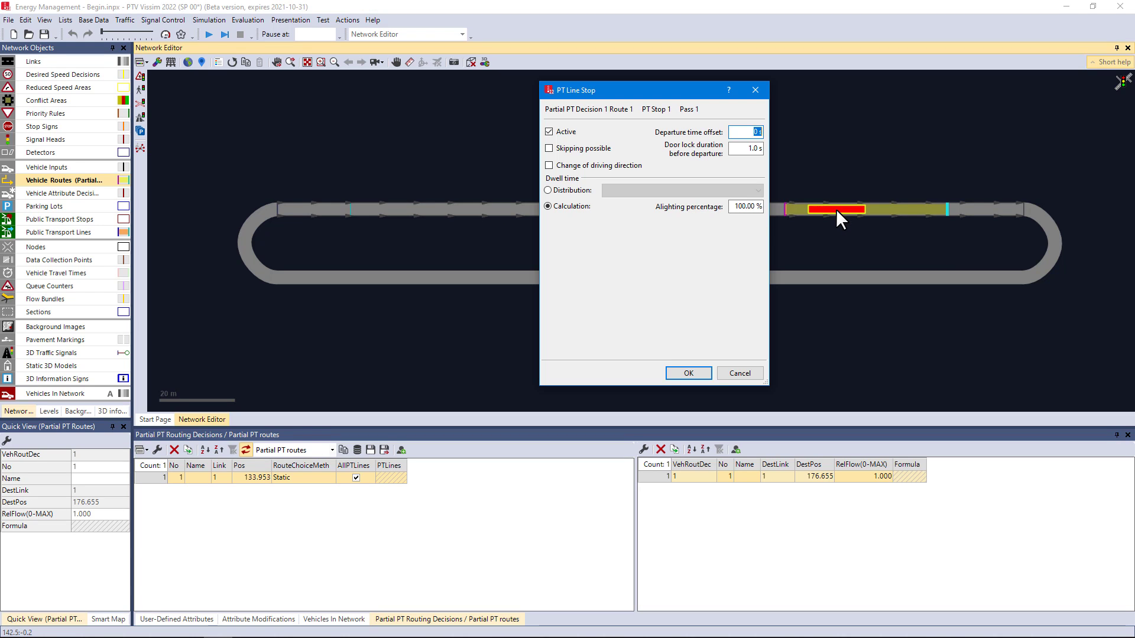
{"action": "left_click", "coordinate": [571, 190]}
{"action": "left_click", "coordinate": [646, 191]}
{"action": "left_click", "coordinate": [671, 236]}
{"action": "left_click", "coordinate": [689, 373]}
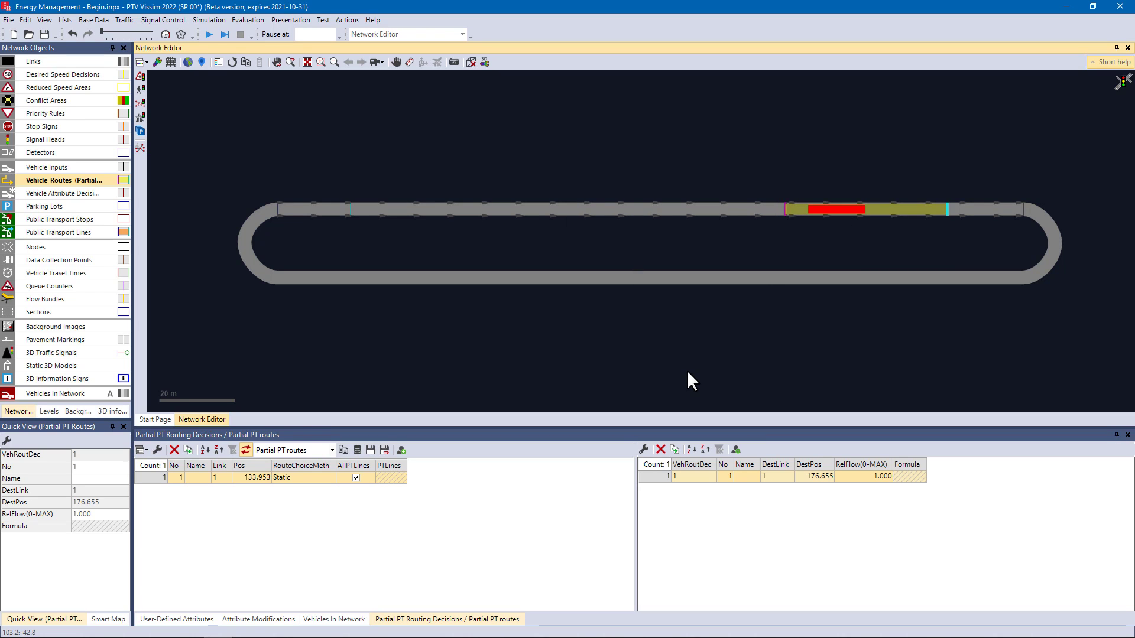
Step: Extend the State-of-Charge attribute modification formula with - [ACCELERATION]*0.01 and accept it
{"action": "left_click", "coordinate": [276, 619]}
{"action": "double_click", "coordinate": [152, 477]}
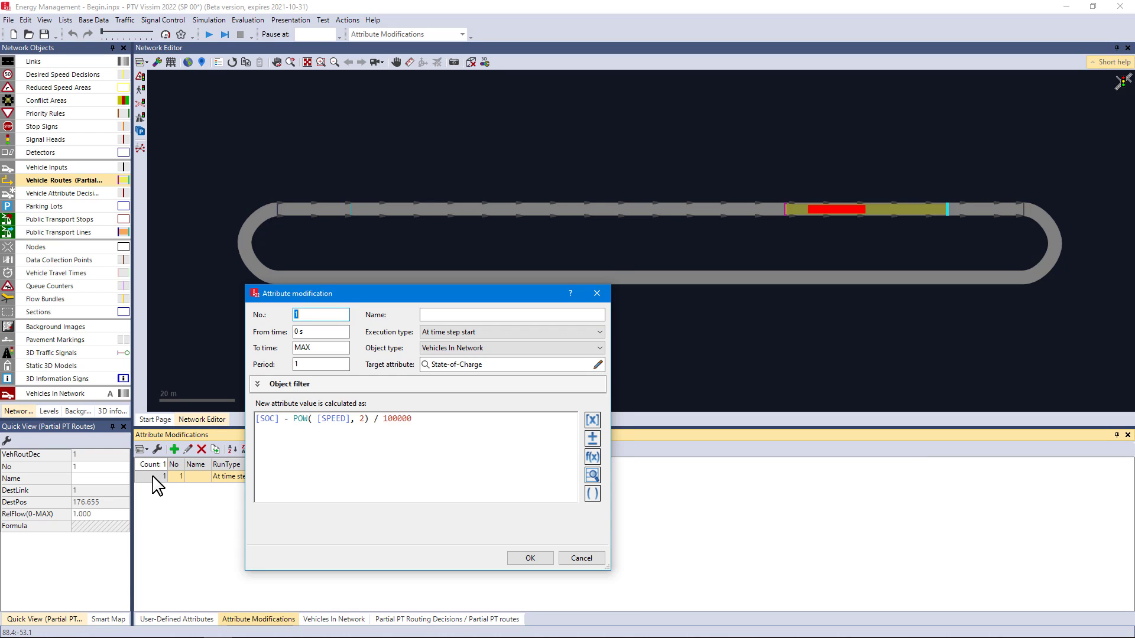
{"action": "left_click", "coordinate": [426, 420]}
{"action": "type", "text": "-"}
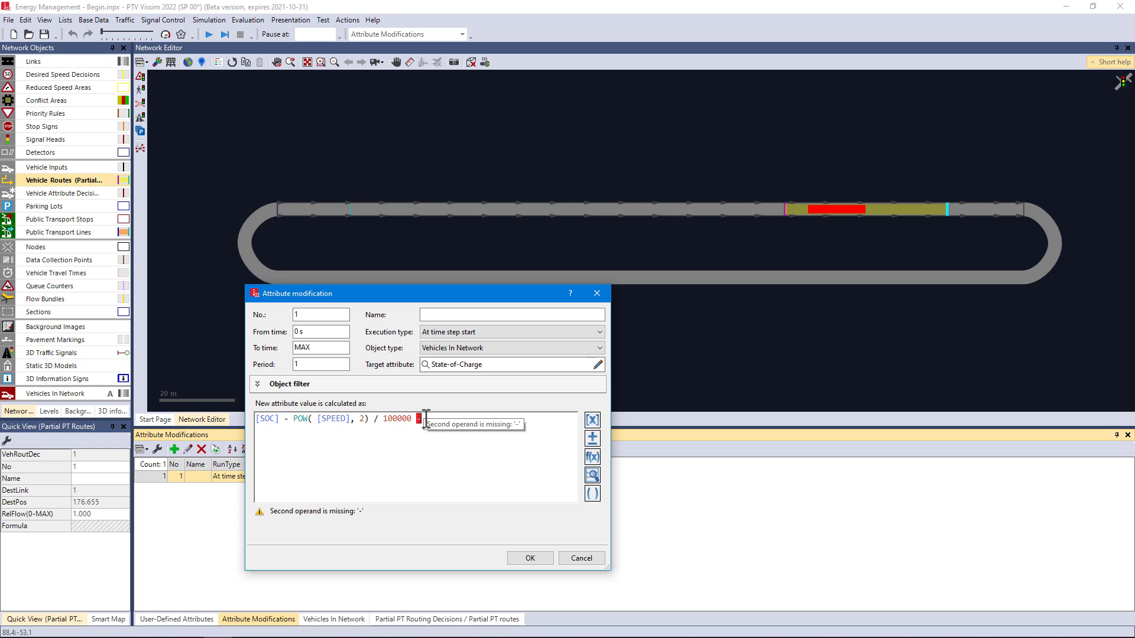
{"action": "left_click", "coordinate": [593, 420]}
{"action": "key", "text": "Down"}
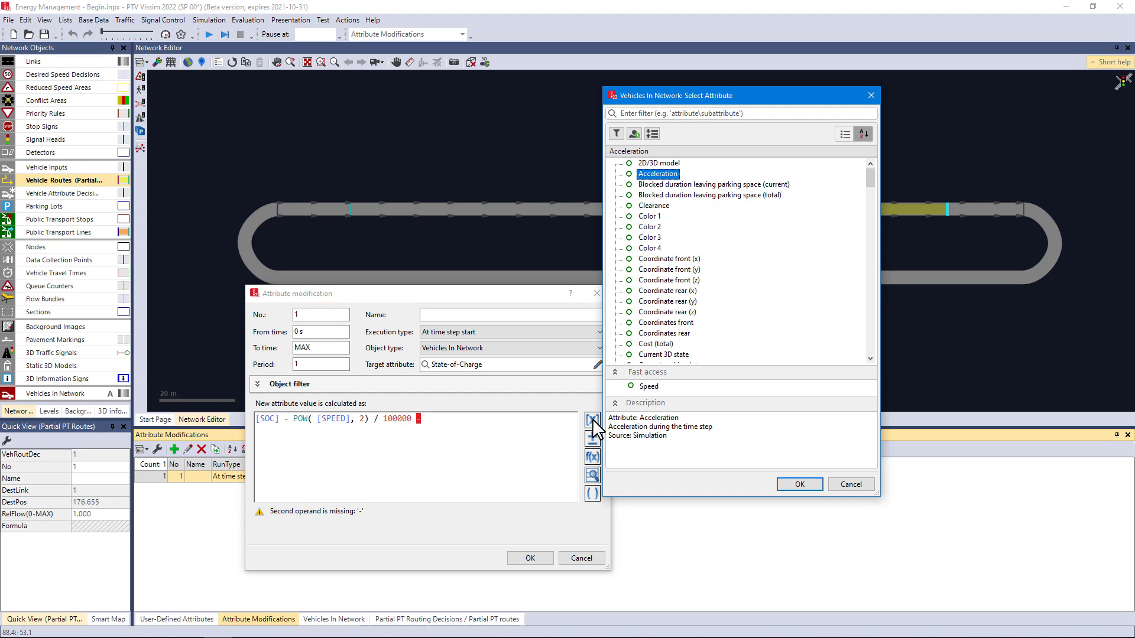
{"action": "left_click", "coordinate": [797, 485]}
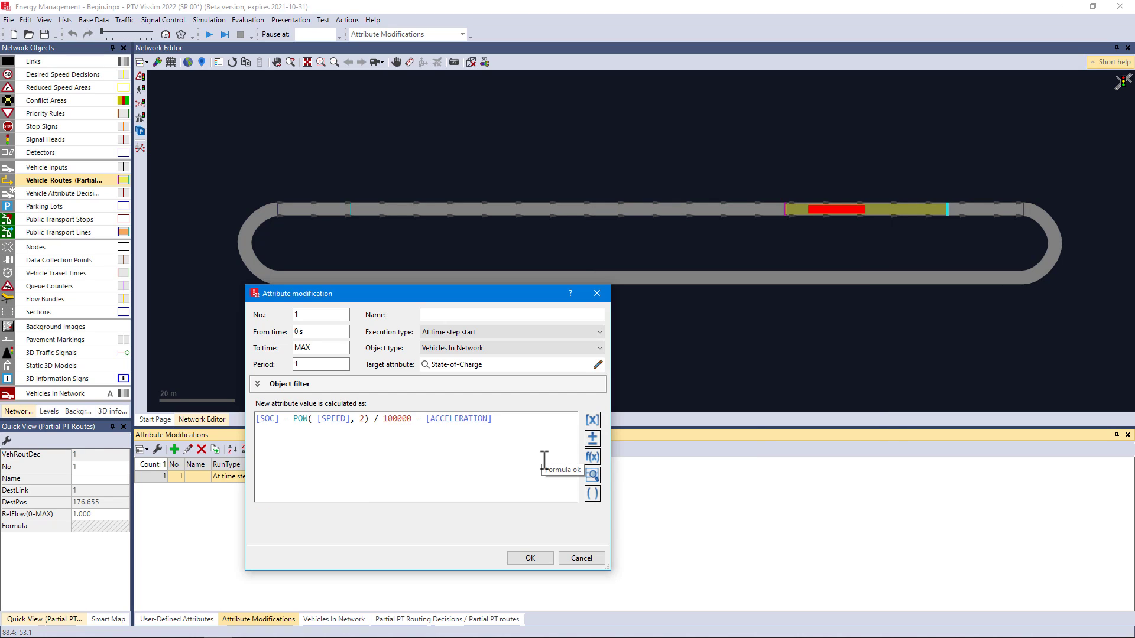
{"action": "type", "text": "*0.01"}
{"action": "left_click", "coordinate": [529, 558]}
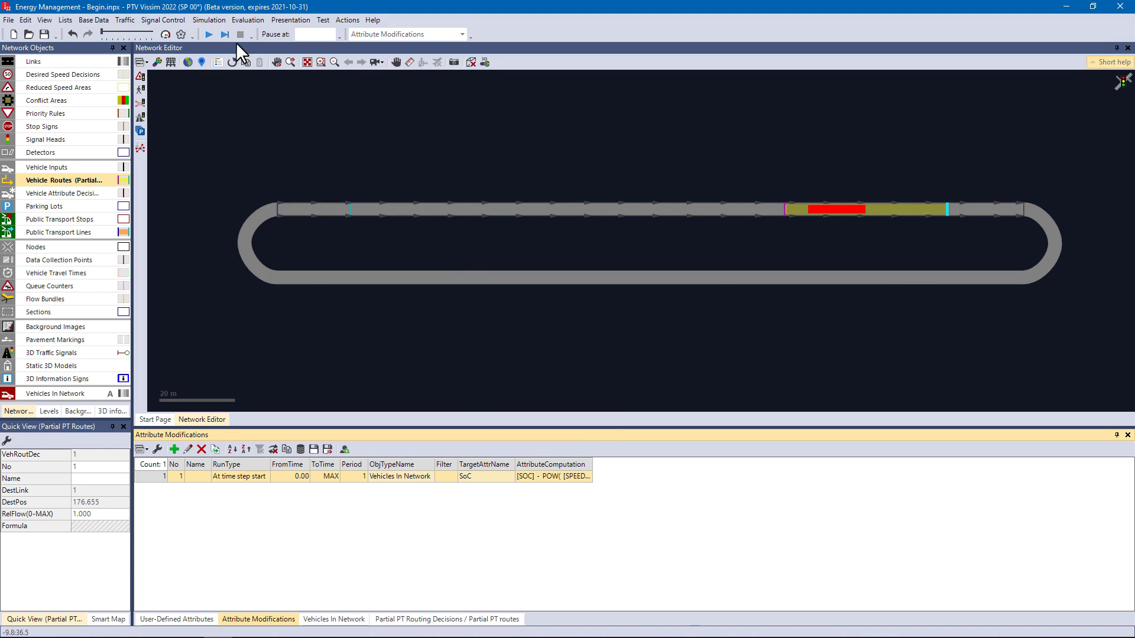
Step: Run the simulation without saving changes, observe the bus's State-of-Charge in 3D, and stop the run
{"action": "left_click", "coordinate": [210, 33]}
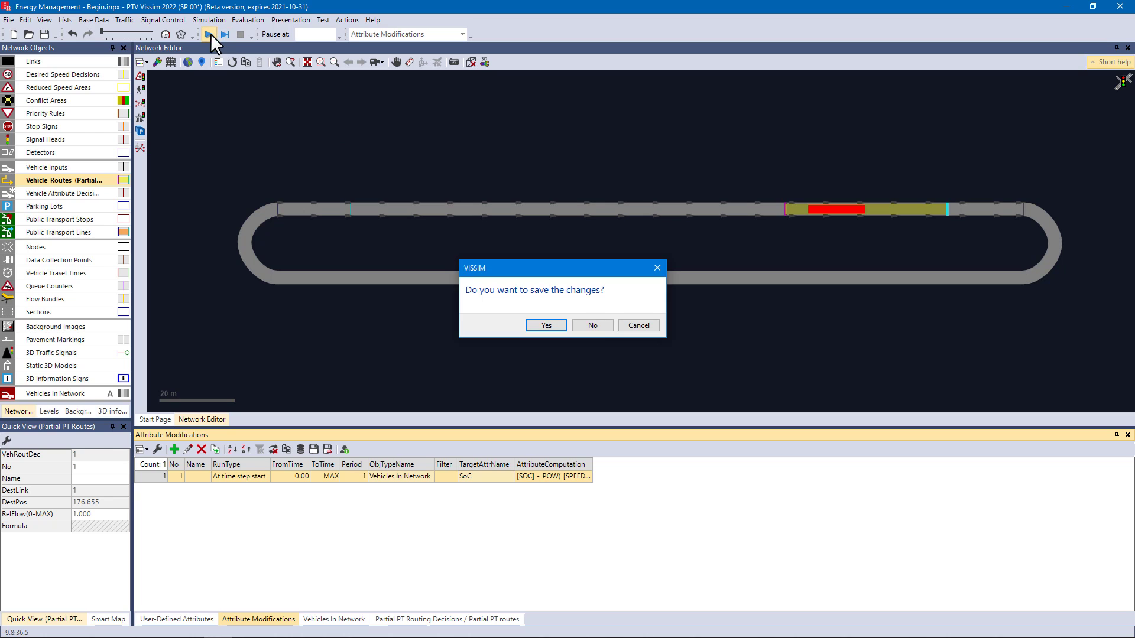
{"action": "left_click", "coordinate": [589, 324]}
{"action": "left_click", "coordinate": [471, 62]}
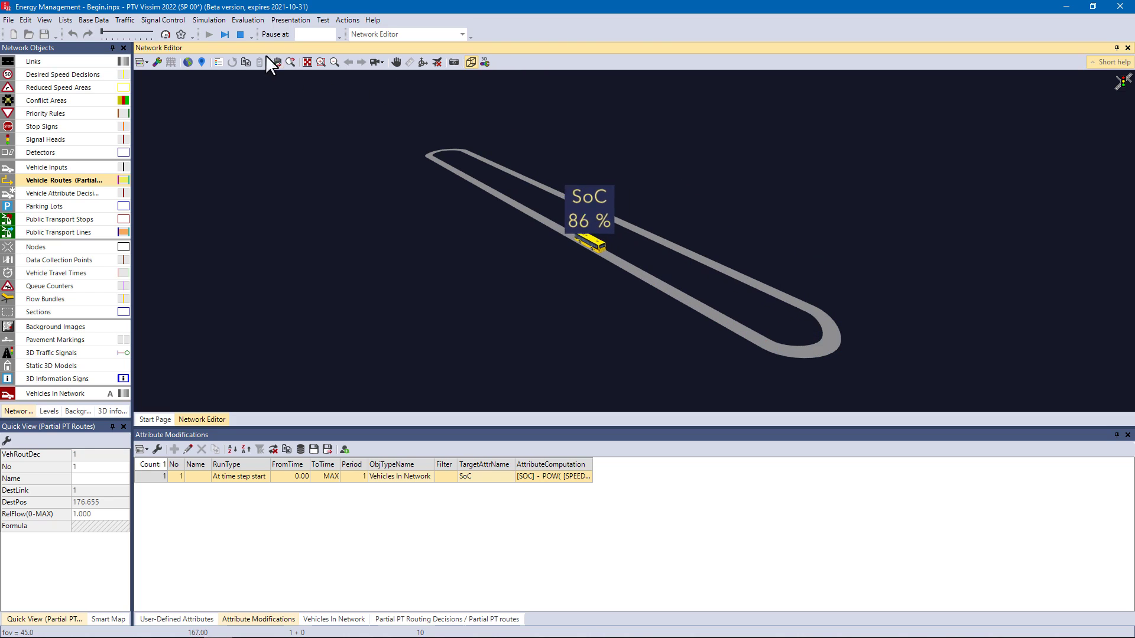
{"action": "left_click", "coordinate": [241, 34]}
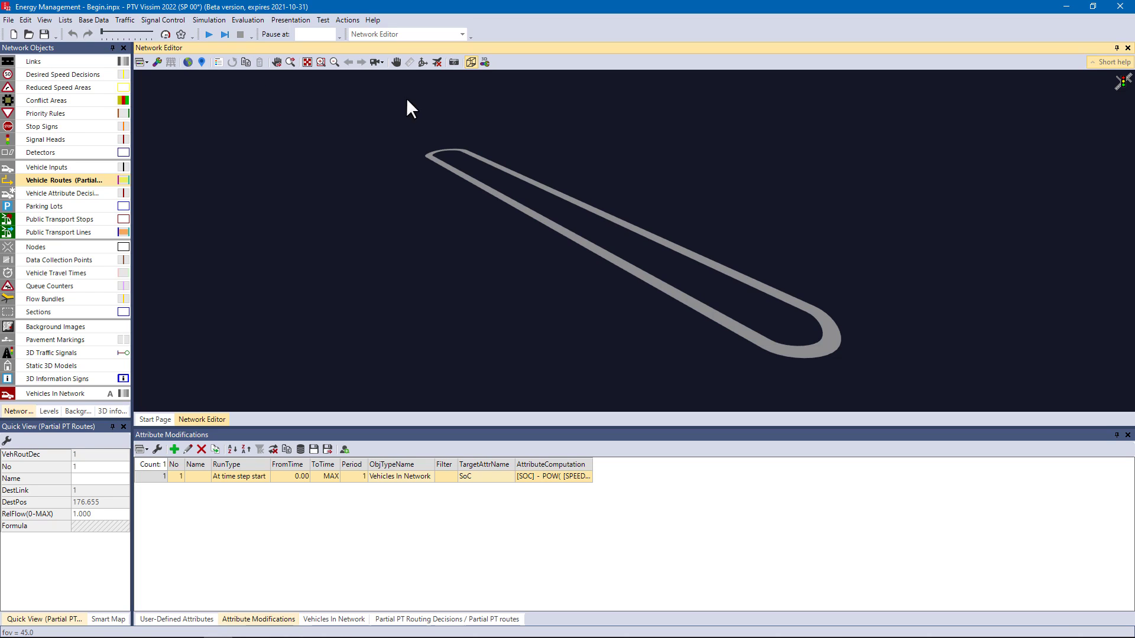
Step: Add a 15 m public transport stop at 50 m on link 2 in the 2D view and convert it to a lay-by stop
{"action": "left_click", "coordinate": [471, 62]}
{"action": "left_click", "coordinate": [59, 219]}
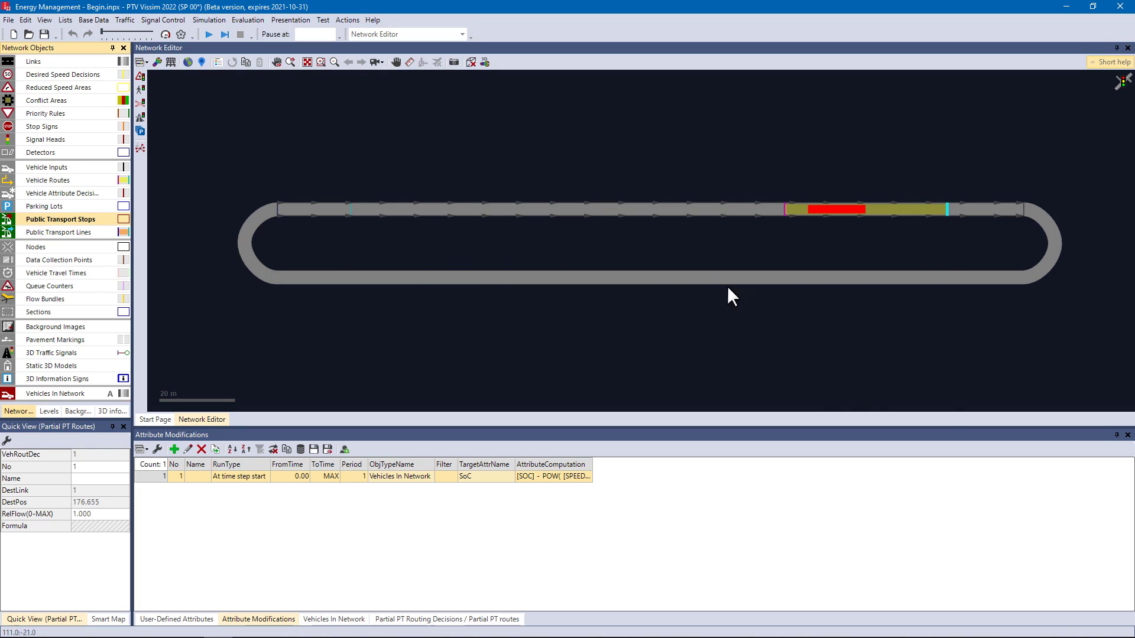
{"action": "right_click", "coordinate": [815, 276]}
{"action": "left_click", "coordinate": [825, 285]}
{"action": "left_click_drag", "start_coordinate": [863, 204], "coordinate": [915, 207]}
{"action": "type", "text": "50"}
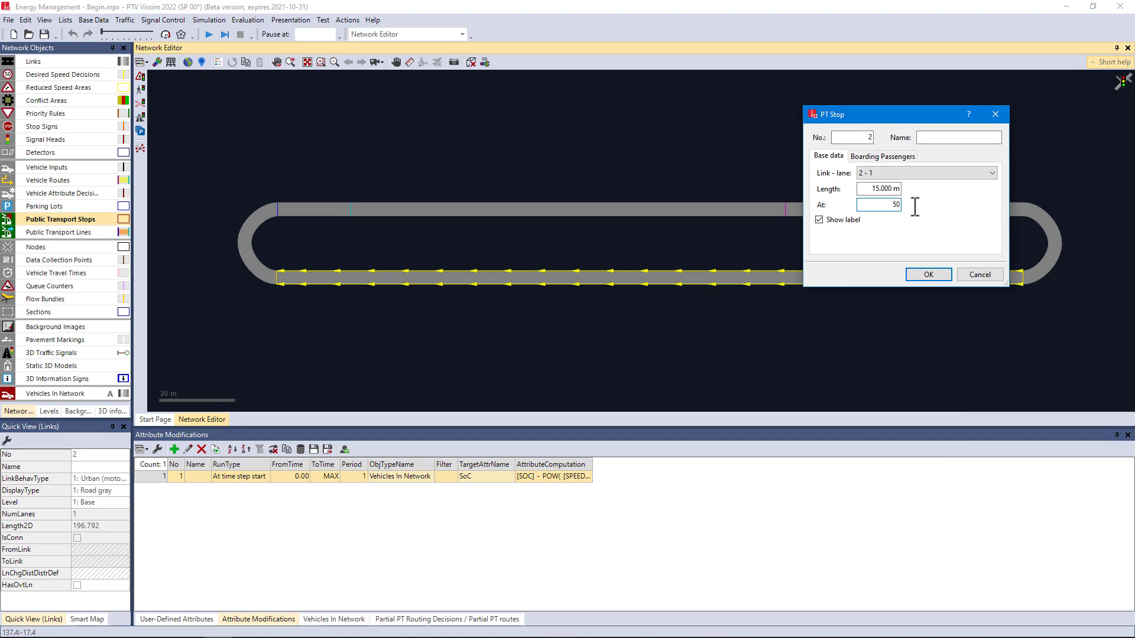
{"action": "left_click", "coordinate": [916, 274]}
{"action": "right_click", "coordinate": [797, 279]}
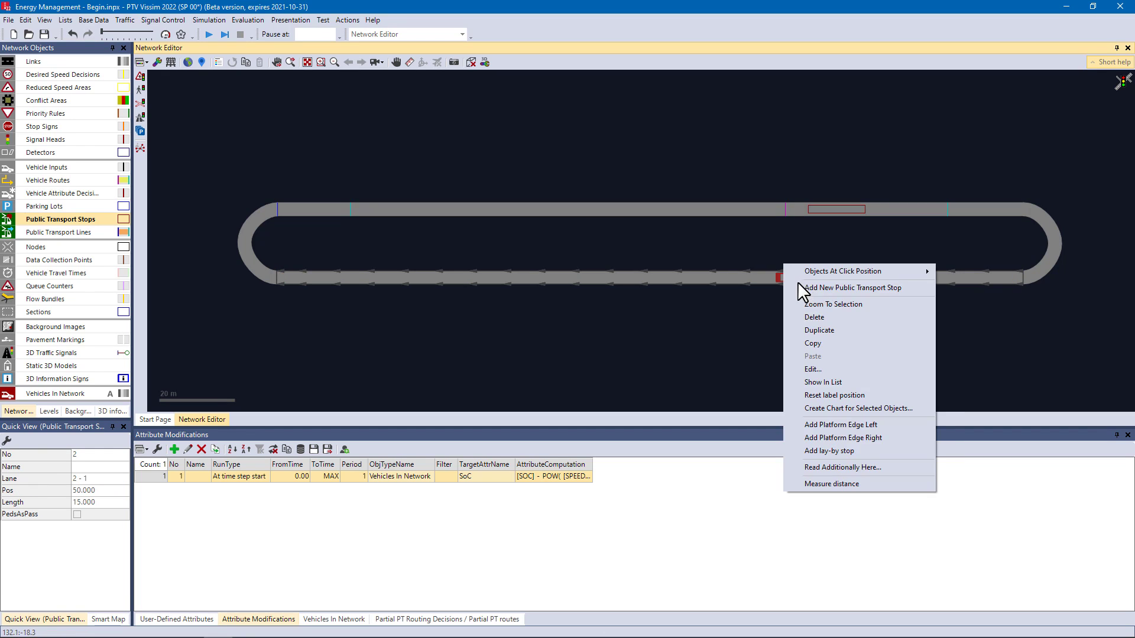
{"action": "left_click", "coordinate": [818, 451]}
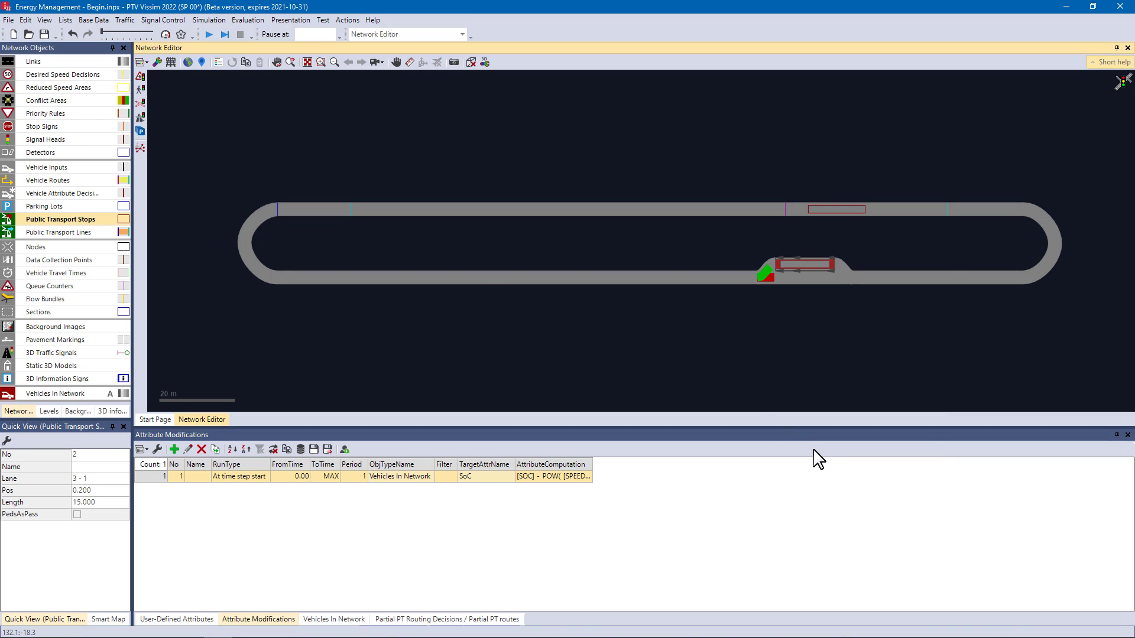
Step: Add a partial PT routing decision at about 33.5 m on link 2 with a route ending at about 87.6 m, passing through the lay-by
{"action": "left_click", "coordinate": [100, 181]}
{"action": "left_click", "coordinate": [47, 207]}
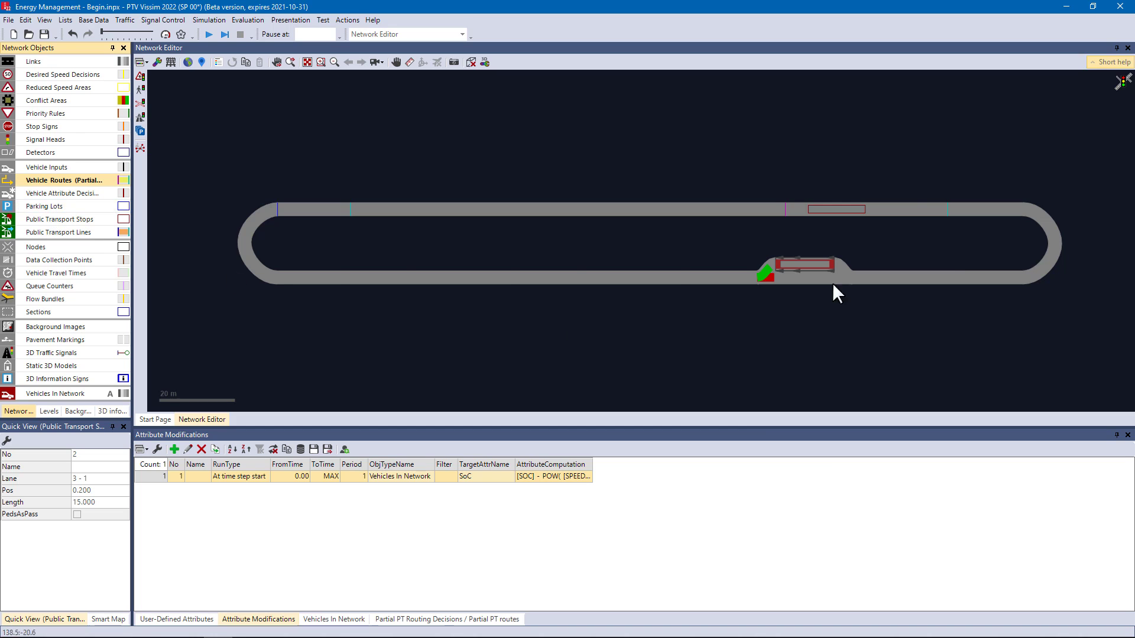
{"action": "right_click", "coordinate": [894, 275]}
{"action": "left_click", "coordinate": [897, 279]}
{"action": "left_click", "coordinate": [691, 275]}
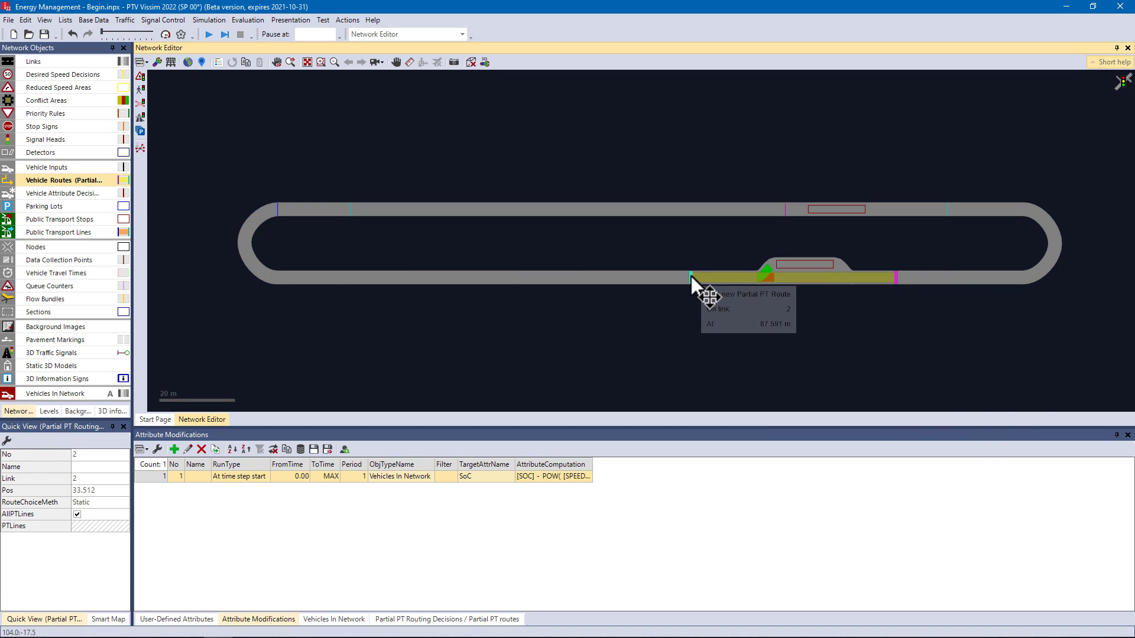
{"action": "left_click_drag", "start_coordinate": [812, 278], "coordinate": [809, 264]}
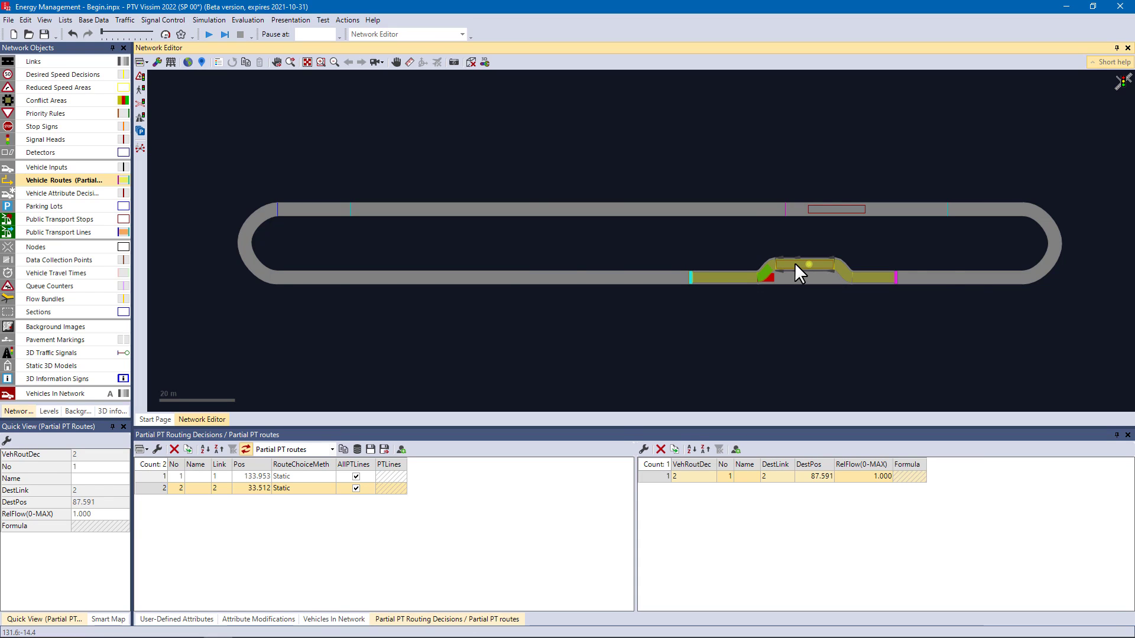
Step: Activate the lay-by stop on the new partial PT route, with dwell time distribution 3: 5 s and door lock duration 5 s
{"action": "double_click", "coordinate": [798, 264]}
{"action": "left_click", "coordinate": [555, 132]}
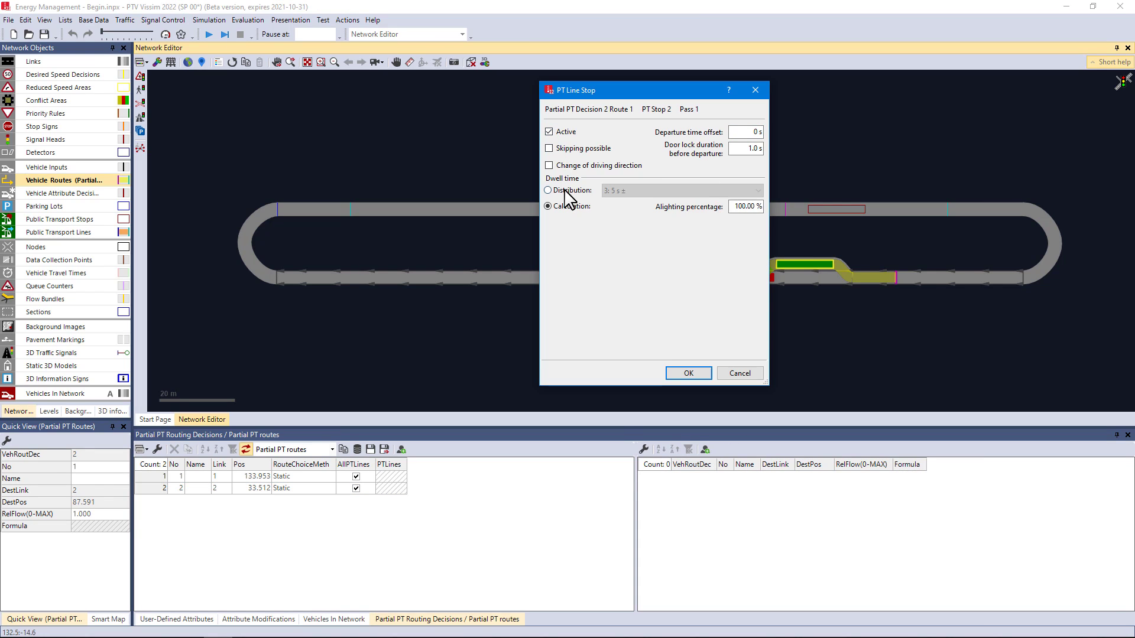
{"action": "left_click", "coordinate": [565, 191]}
{"action": "left_click", "coordinate": [628, 192]}
{"action": "left_click", "coordinate": [625, 228]}
{"action": "double_click", "coordinate": [740, 152]}
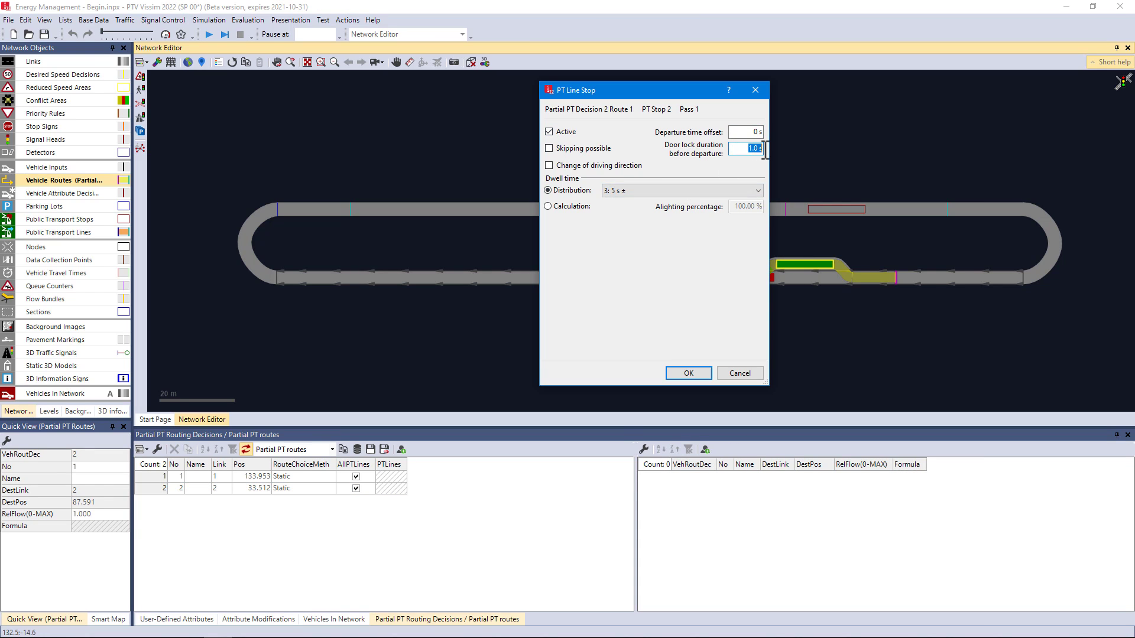
{"action": "type", "text": "5"}
{"action": "left_click", "coordinate": [685, 373]}
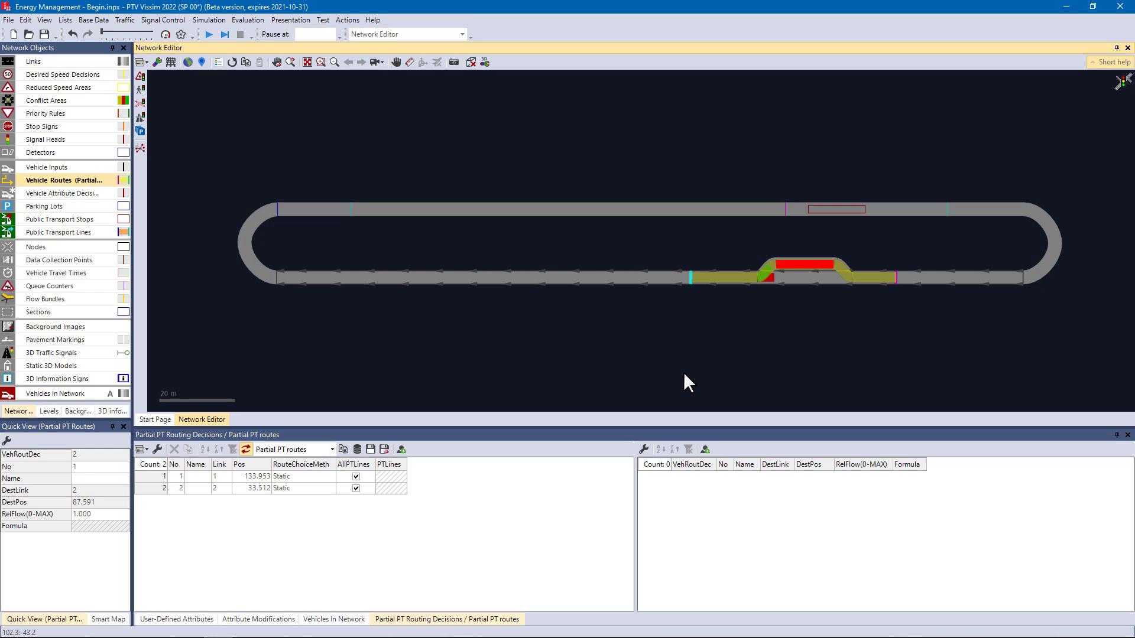
Step: Set the route choice method of partial PT routing decision 2 to Formula
{"action": "left_click", "coordinate": [329, 489]}
{"action": "left_click", "coordinate": [329, 489]}
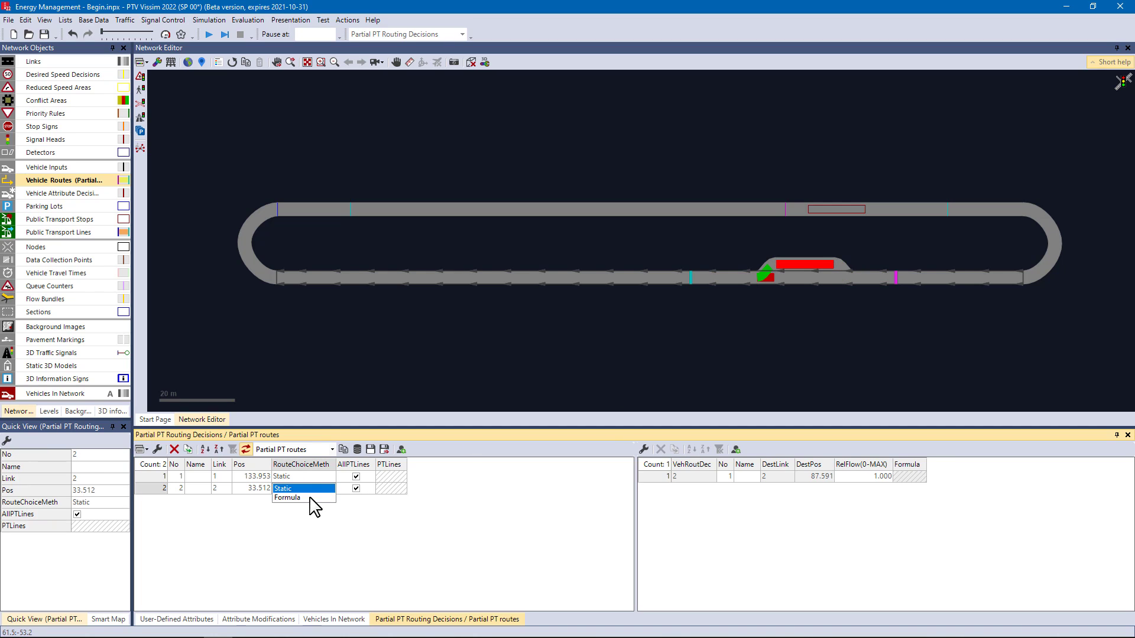
{"action": "left_click", "coordinate": [309, 497]}
Step: Enter the formula [VEHICLE\SOC]<20 for the lay-by partial PT route and widen the formula column
{"action": "left_click", "coordinate": [920, 477]}
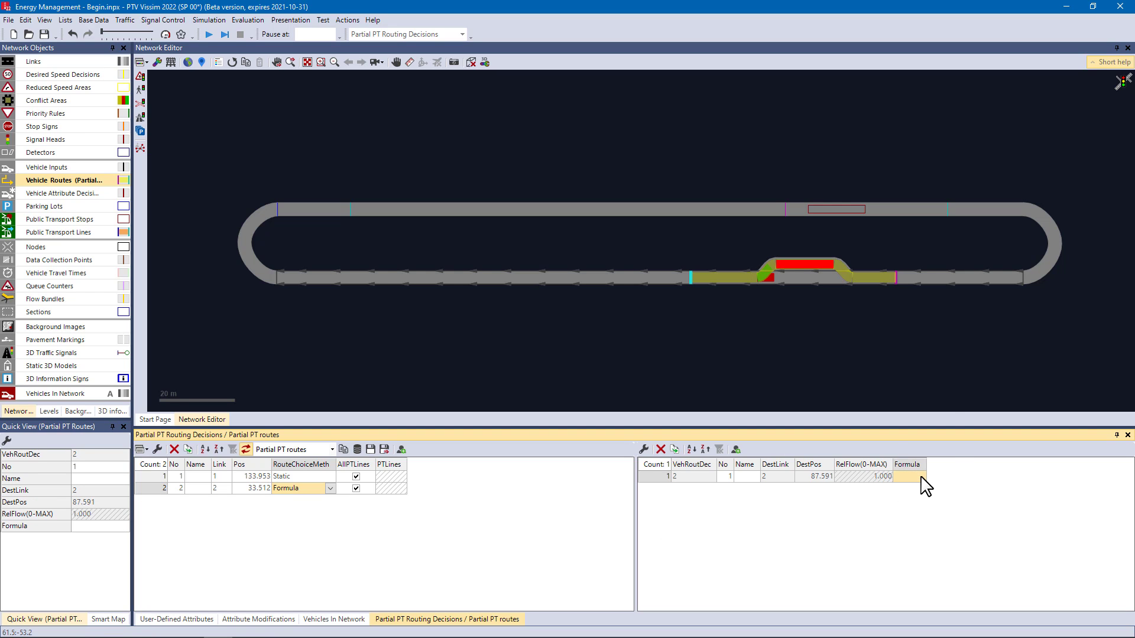
{"action": "left_click", "coordinate": [921, 477]}
{"action": "left_click", "coordinate": [940, 318]}
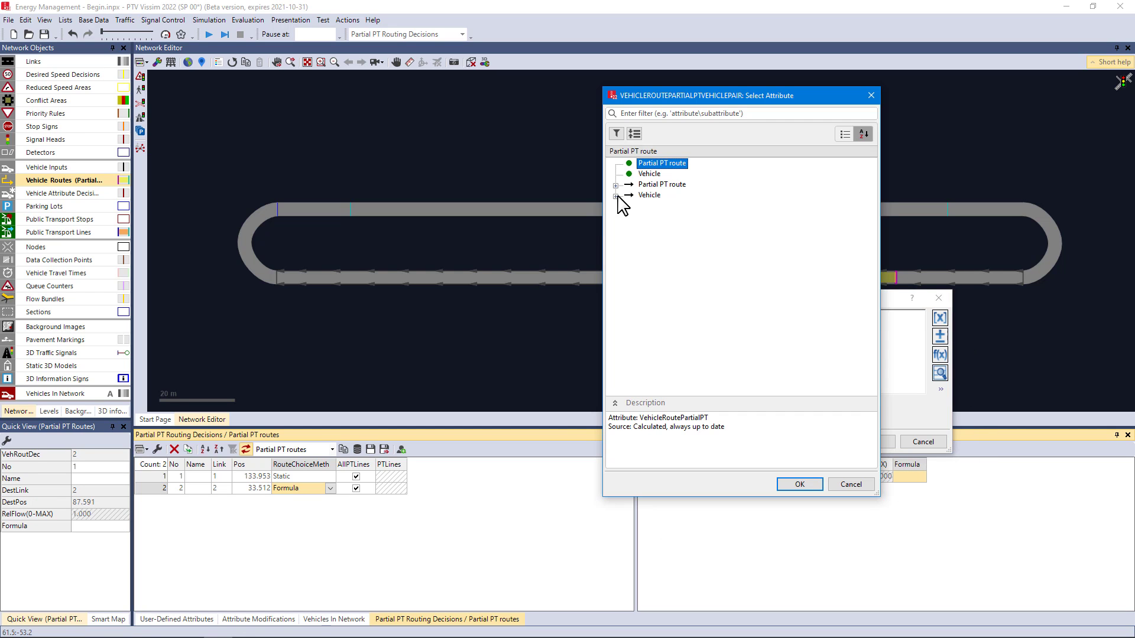
{"action": "left_click", "coordinate": [615, 195]}
{"action": "scroll", "coordinate": [661, 356], "scroll_direction": "down", "scroll_amount": 20}
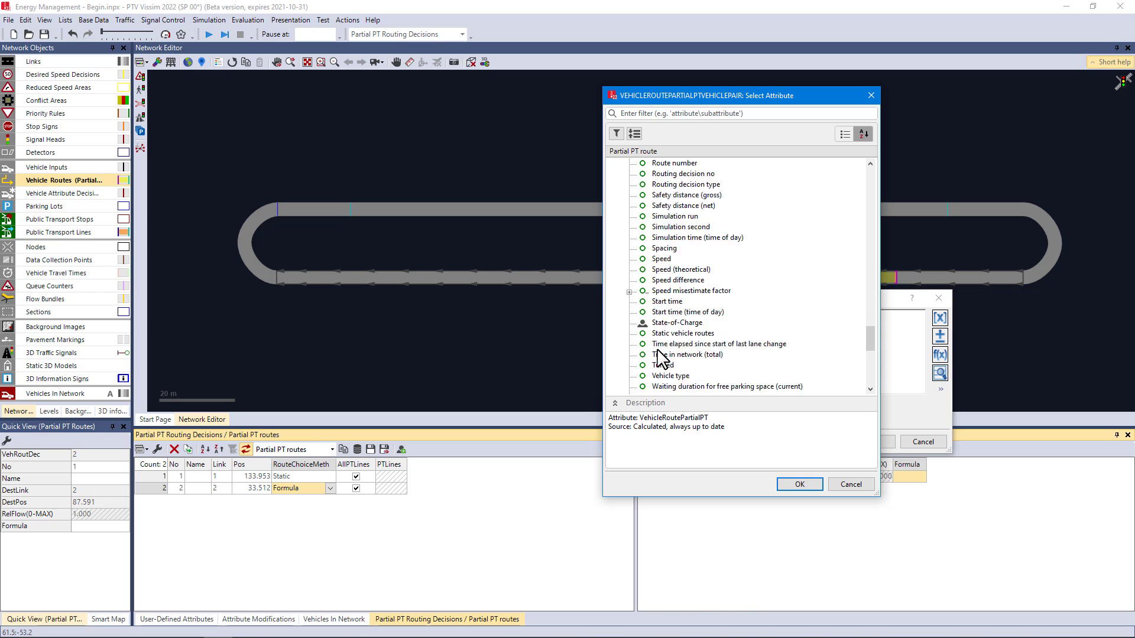
{"action": "scroll", "coordinate": [661, 357], "scroll_direction": "down", "scroll_amount": 2}
{"action": "left_click", "coordinate": [665, 257]}
{"action": "left_click", "coordinate": [799, 484]}
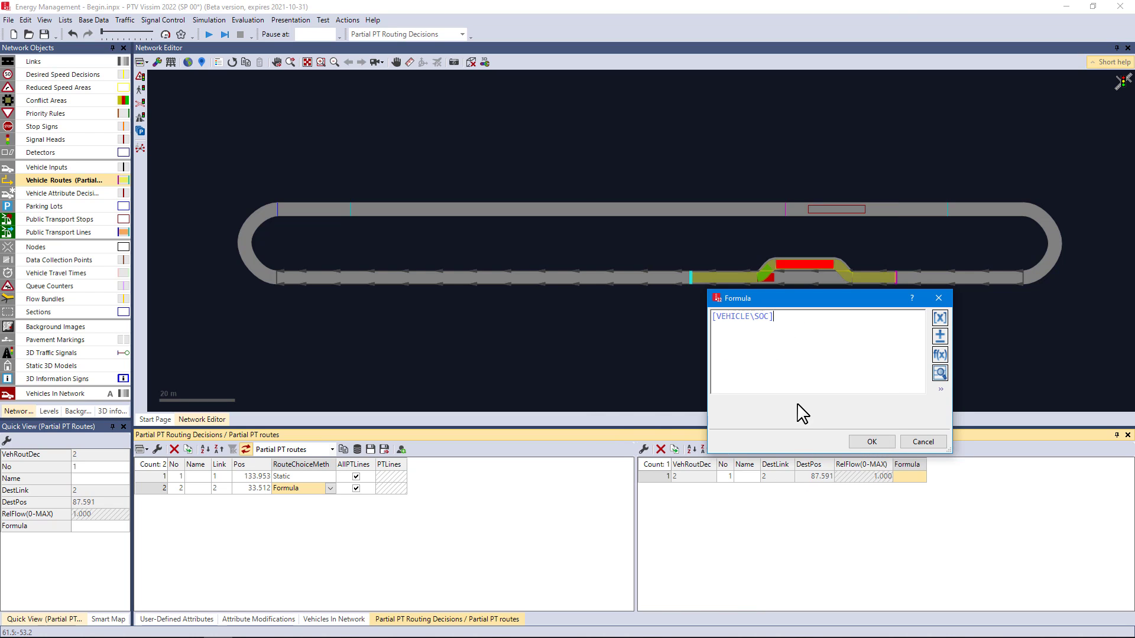
{"action": "type", "text": "<20"}
{"action": "left_click", "coordinate": [873, 443]}
{"action": "left_click_drag", "start_coordinate": [927, 464], "coordinate": [968, 476]}
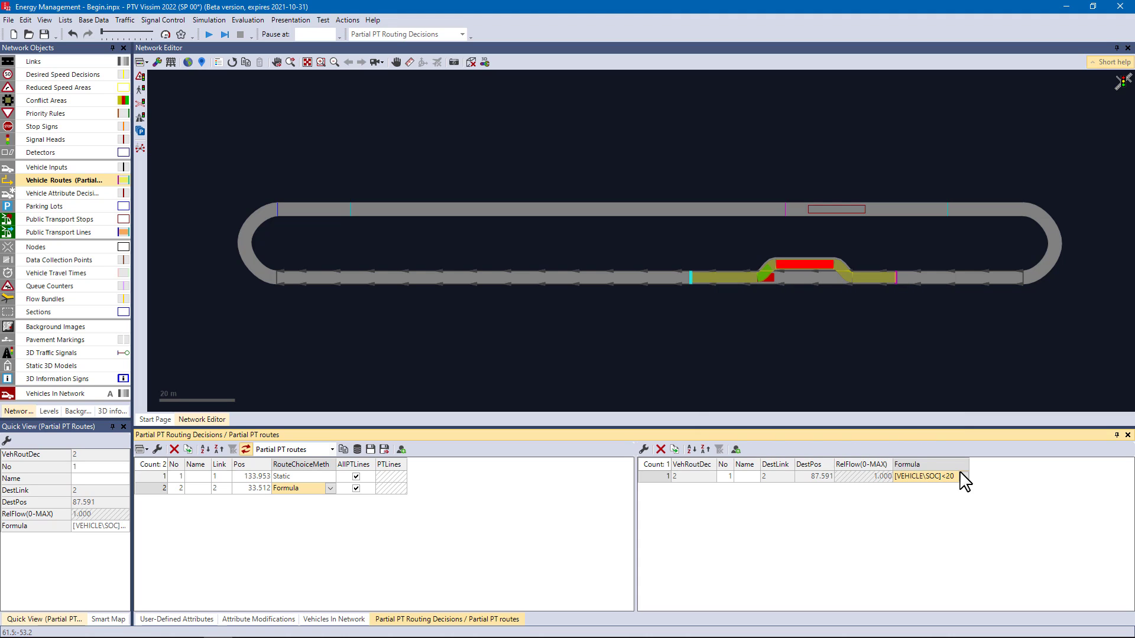
Step: Duplicate the State-of-Charge attribute modification and open the copy for editing
{"action": "left_click", "coordinate": [262, 619]}
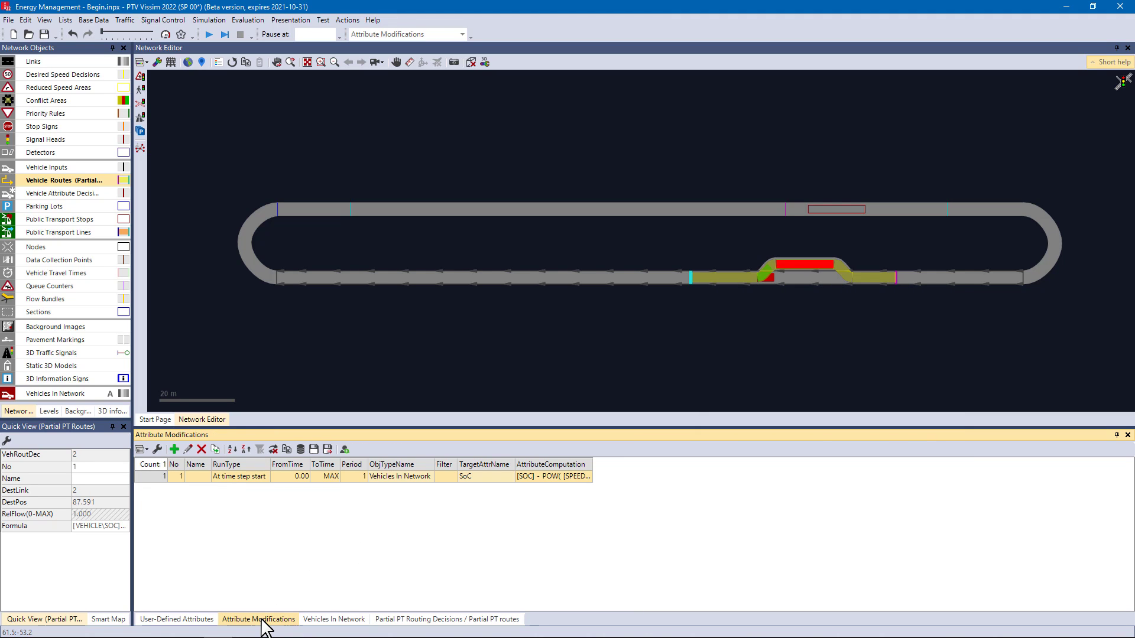
{"action": "left_click", "coordinate": [216, 450]}
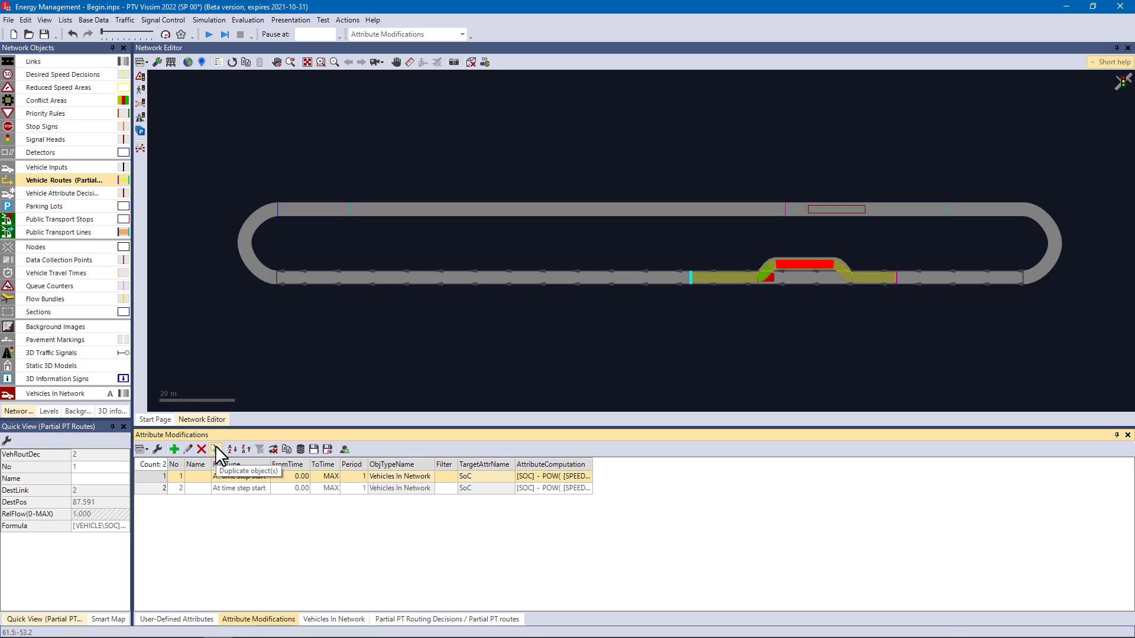
{"action": "double_click", "coordinate": [152, 489]}
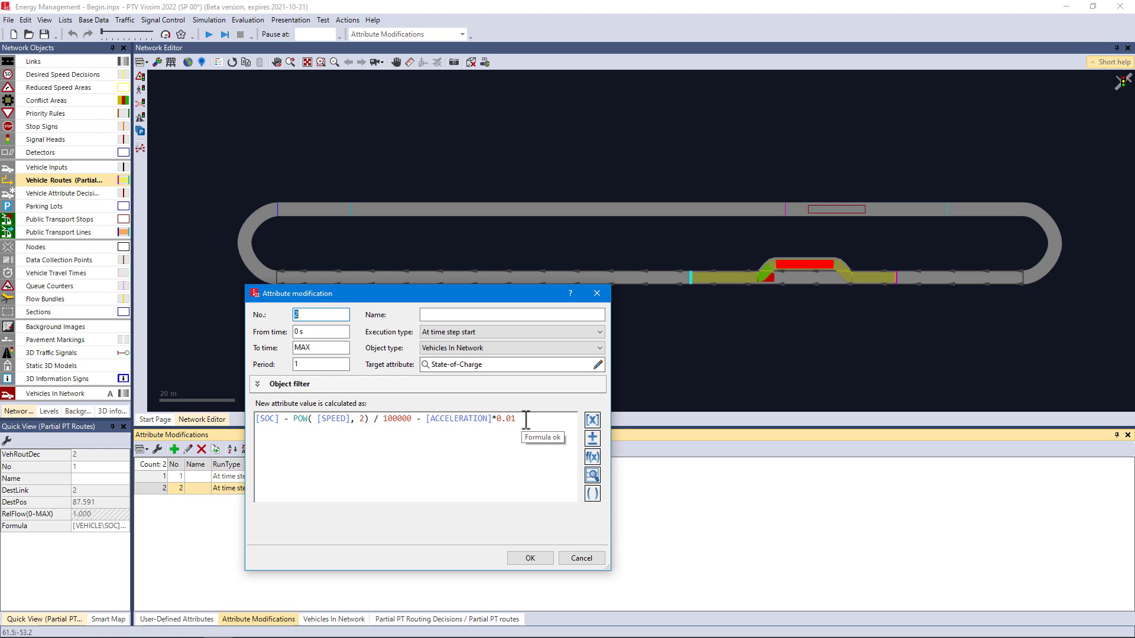
Step: Replace the formula of attribute modification 2 with if ([SOC]<99.5, [SOC]+1, 100)
{"action": "left_click_drag", "start_coordinate": [526, 421], "coordinate": [292, 421]}
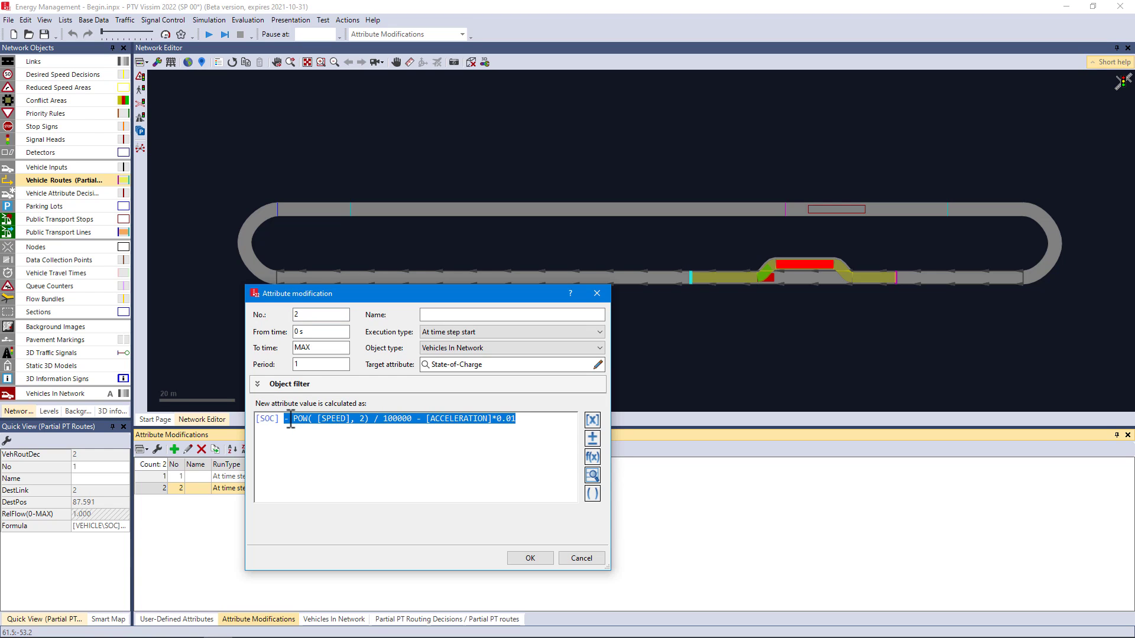
{"action": "key", "text": "Delete"}
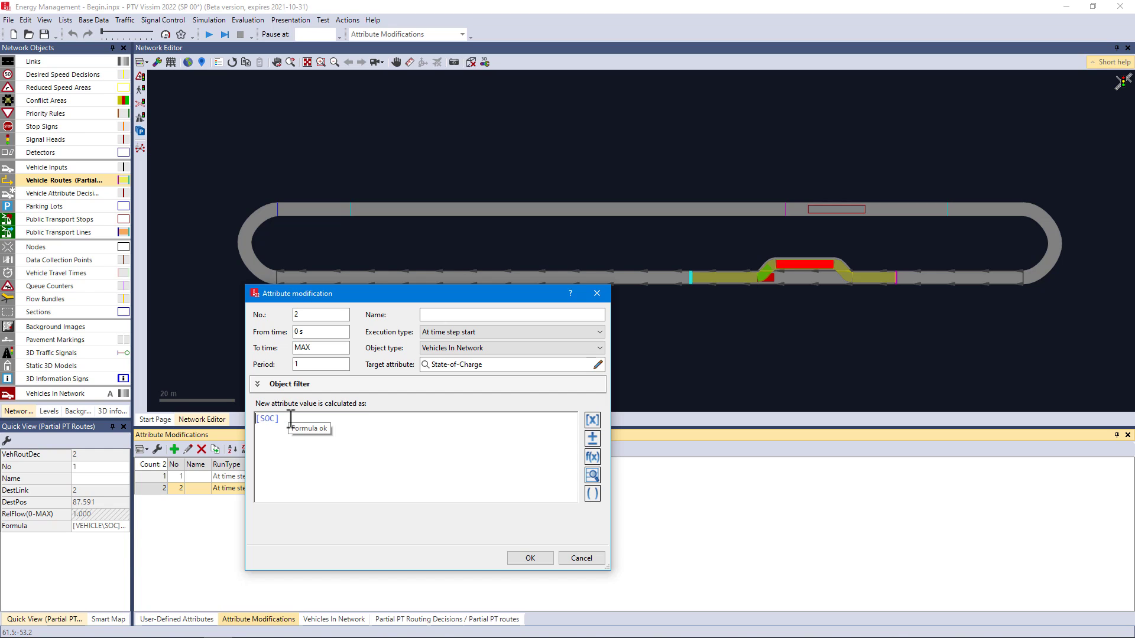
{"action": "type", "text": "if ("}
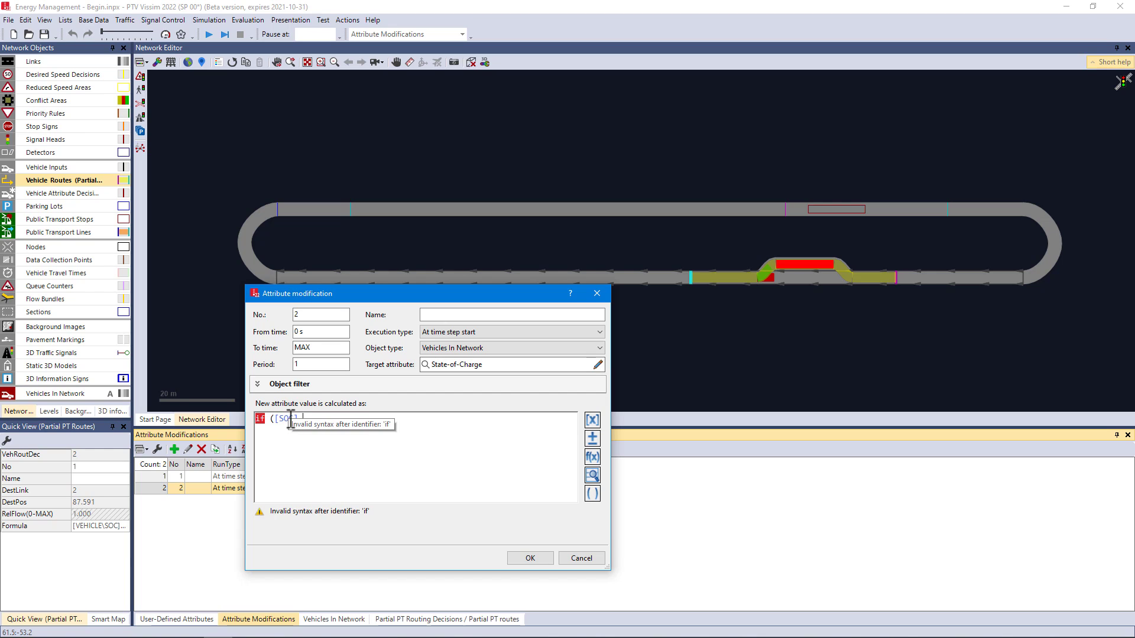
{"action": "type", "text": ")"}
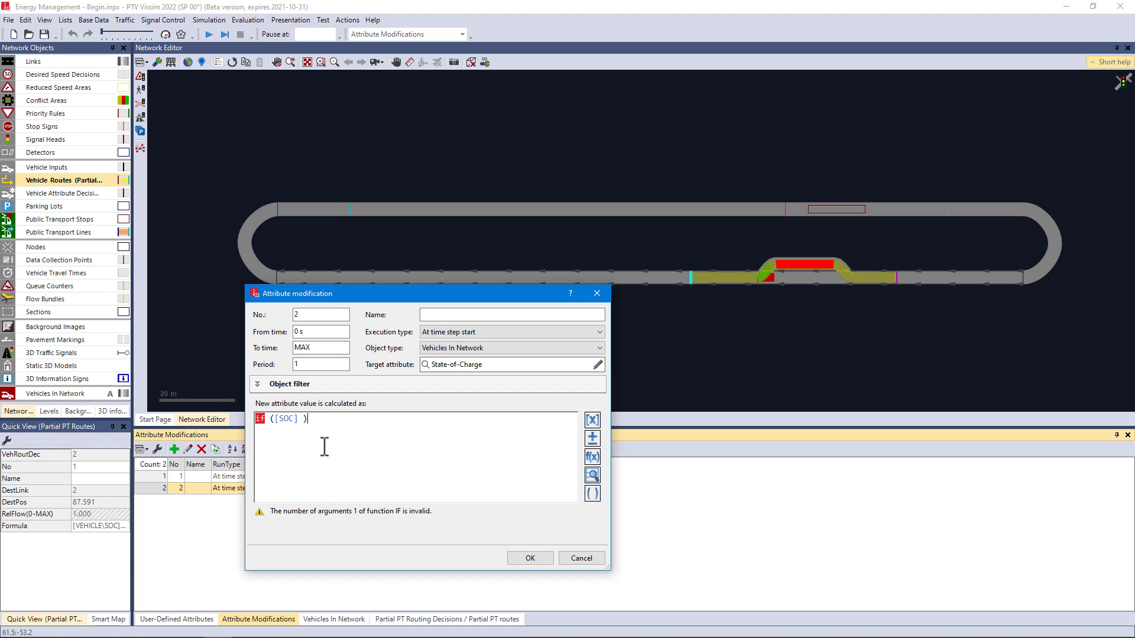
{"action": "left_click", "coordinate": [302, 420]}
{"action": "type", "text": "<99."}
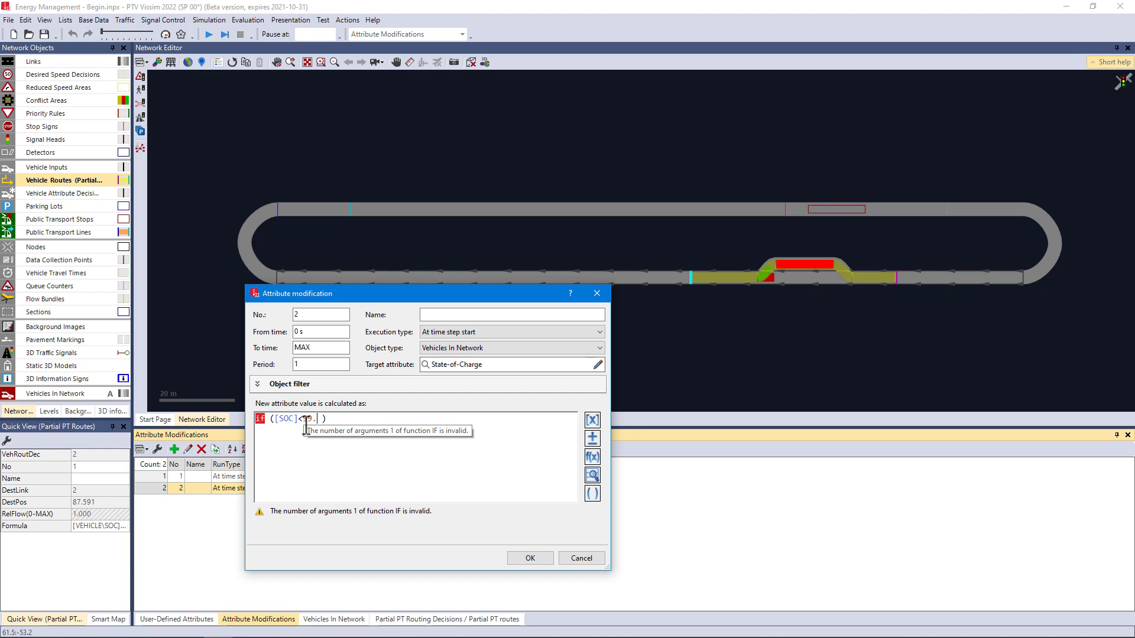
{"action": "type", "text": "0.5, "}
{"action": "type", "text": "[S"}
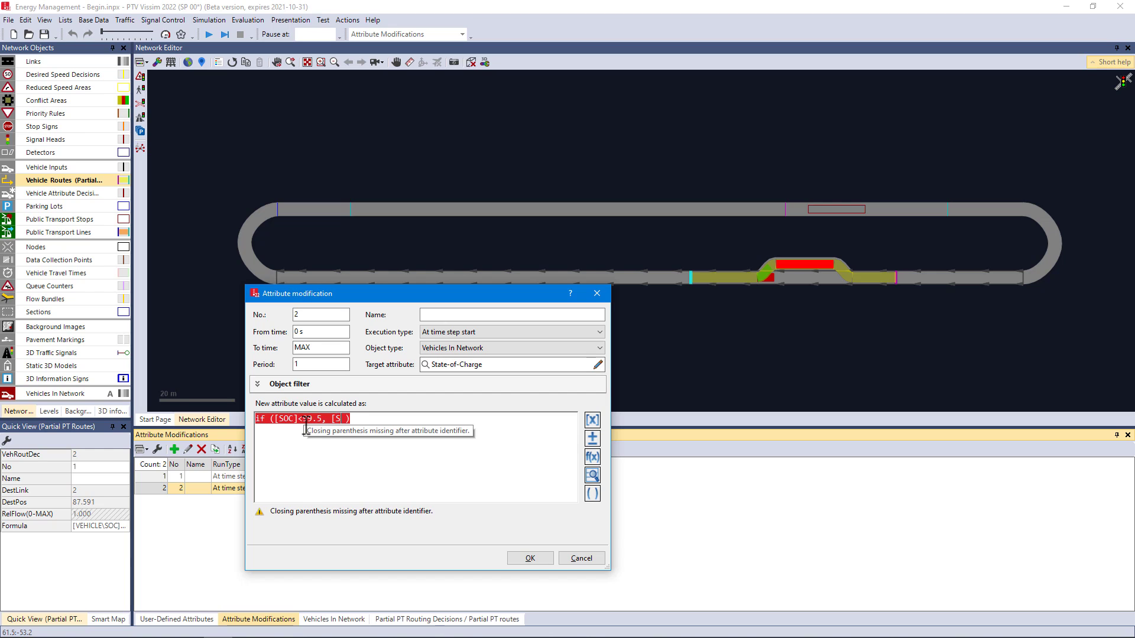
{"action": "type", "text": "OC]"}
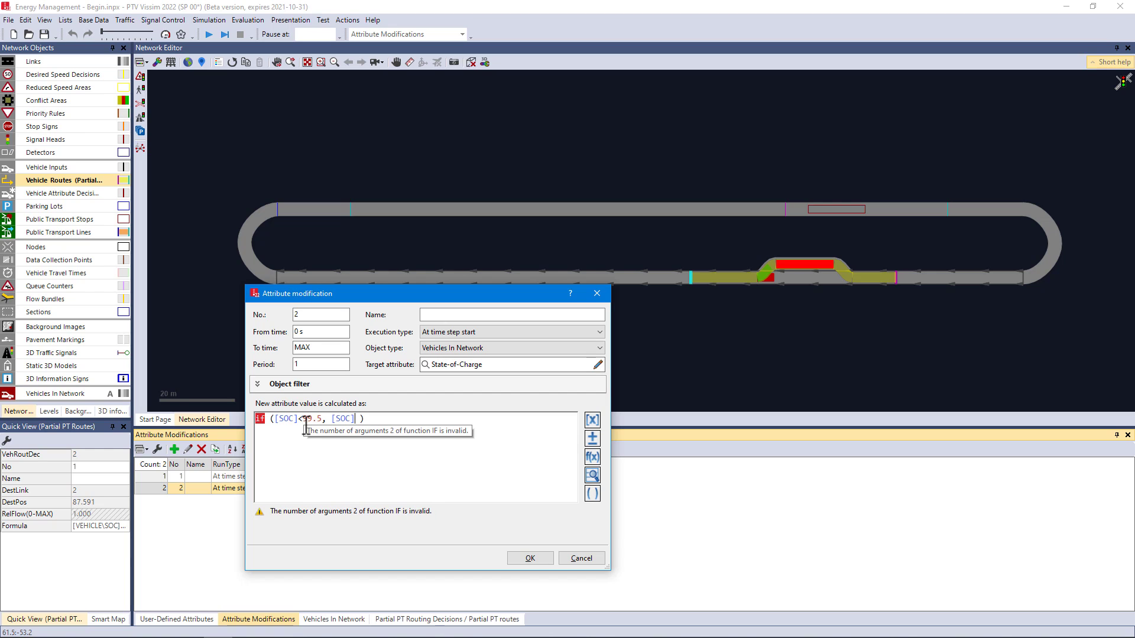
{"action": "type", "text": "+1, 1"}
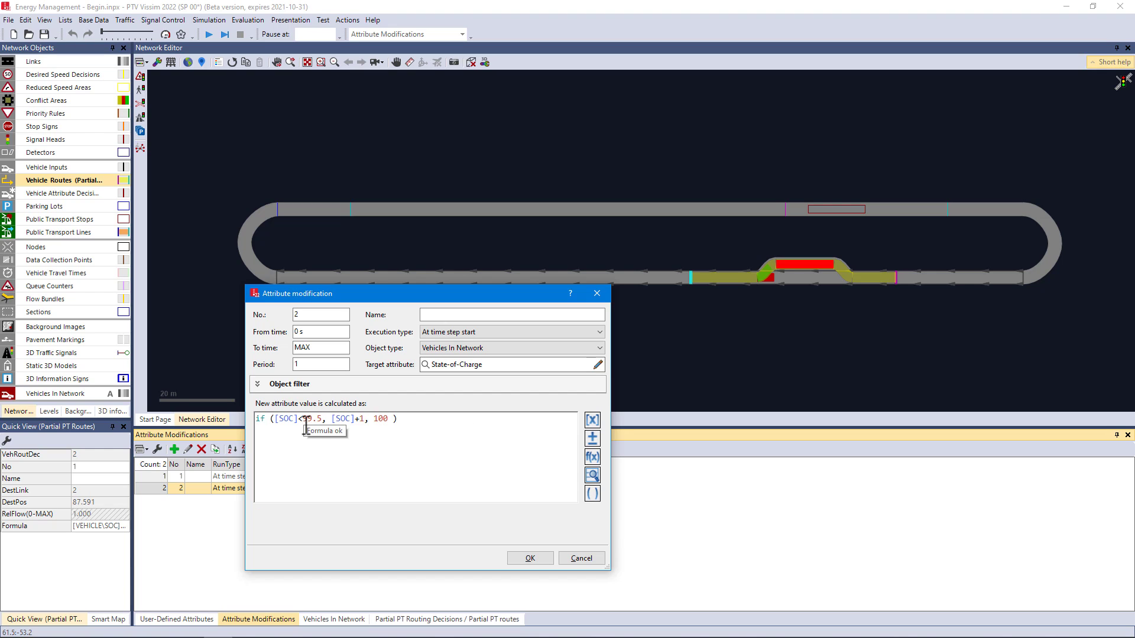
{"action": "type", "text": "00"}
{"action": "key", "text": "Delete"}
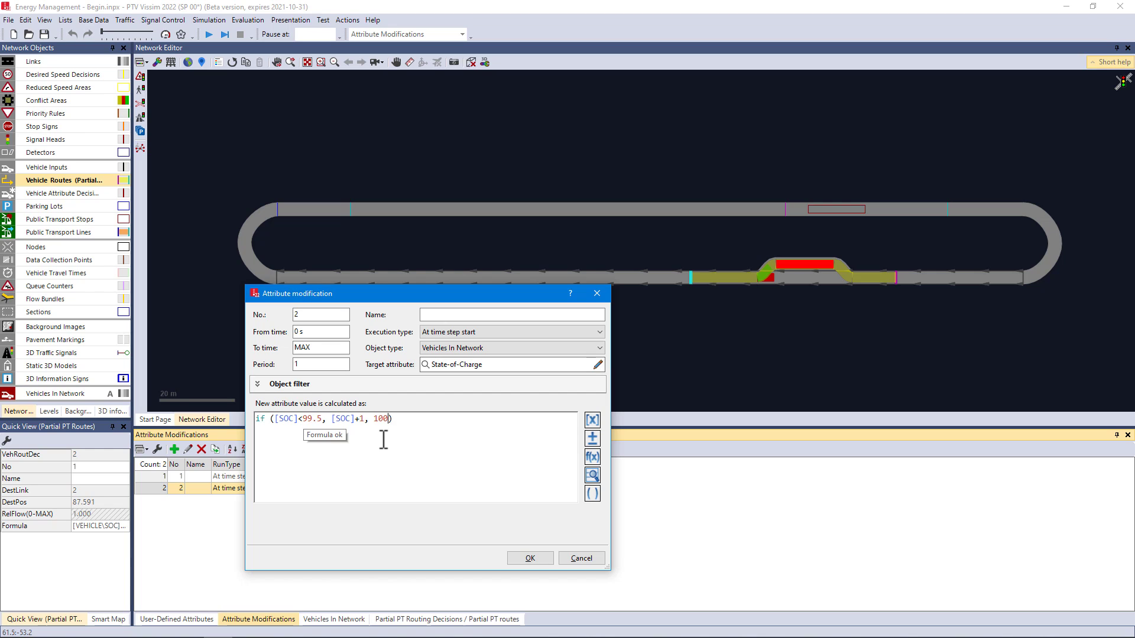
{"action": "left_click", "coordinate": [404, 419]}
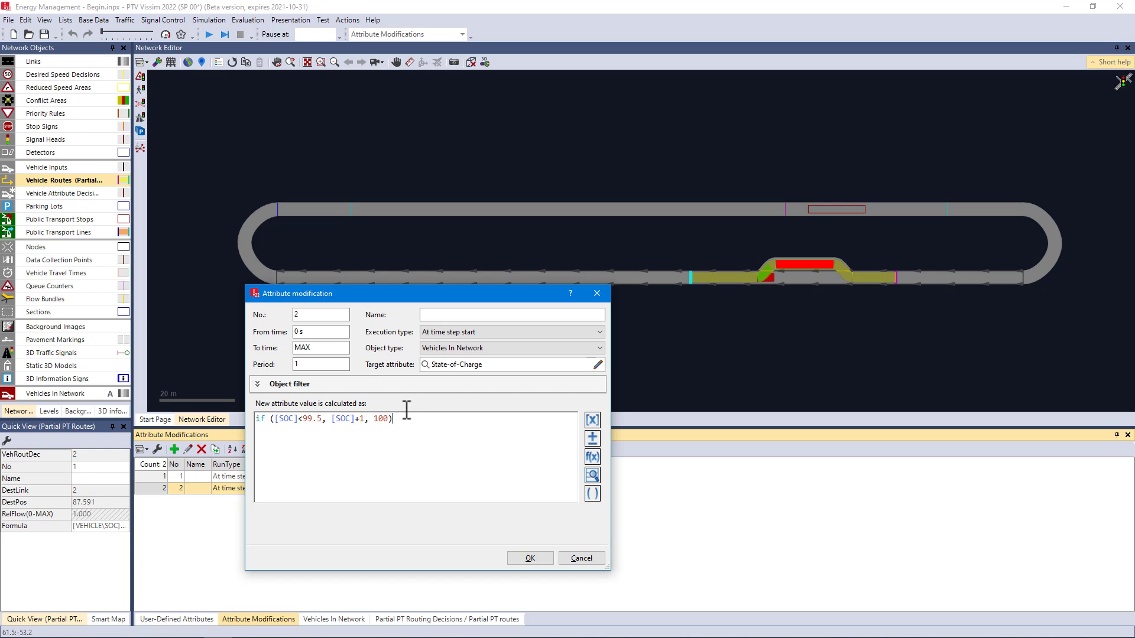
Step: Set the period of attribute modification 2 to 10 and accept the modification
{"action": "left_click", "coordinate": [305, 364]}
{"action": "type", "text": "0"}
{"action": "left_click", "coordinate": [530, 558]}
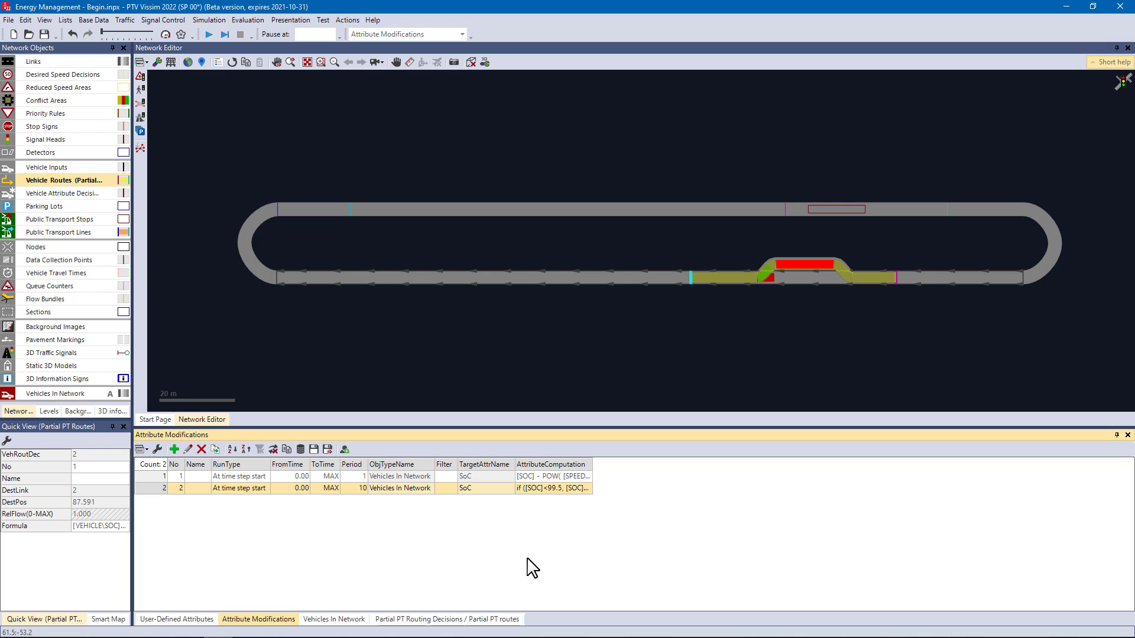
Step: Run the simulation, examine in 3D how the charging formula affects the bus's State-of-Charge, and stop the run
{"action": "left_click", "coordinate": [208, 34]}
{"action": "left_click", "coordinate": [592, 325]}
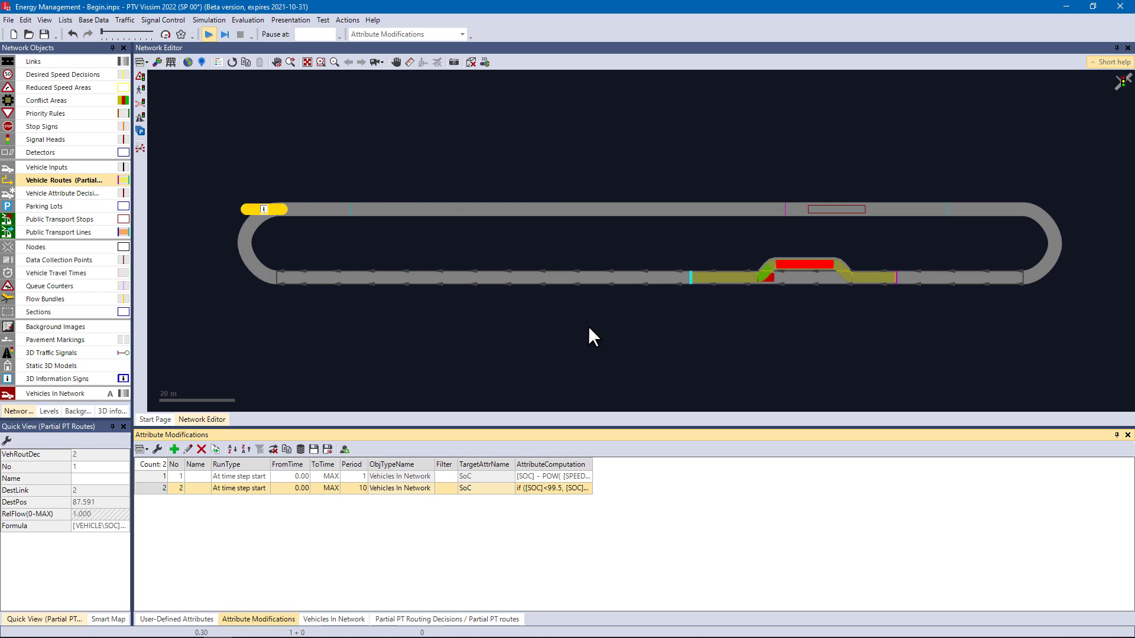
{"action": "left_click", "coordinate": [471, 63]}
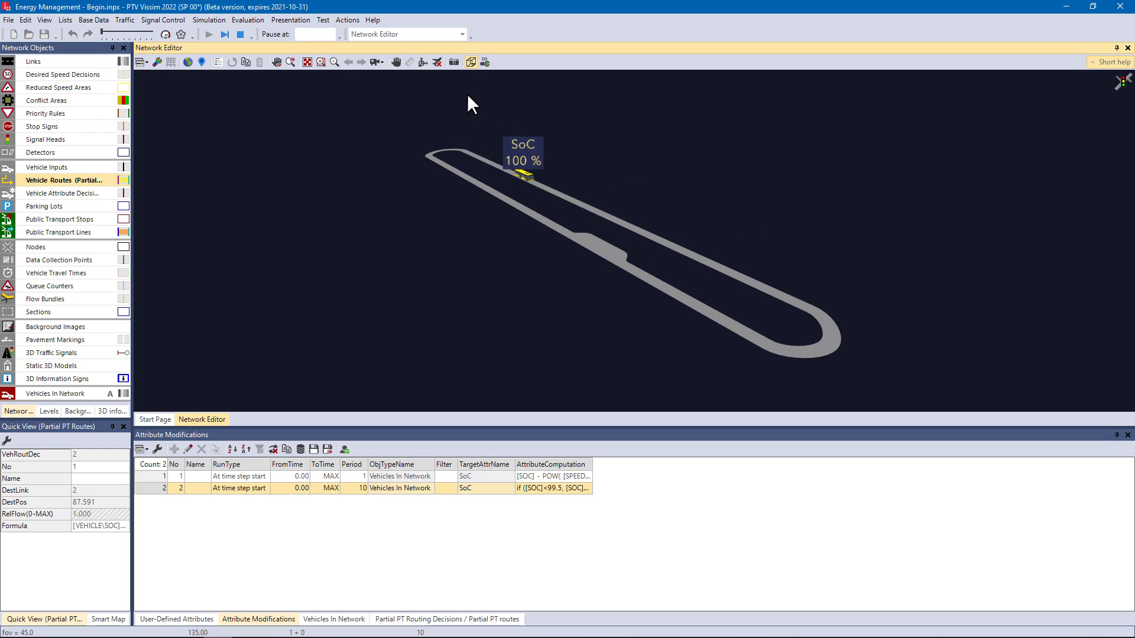
{"action": "left_click", "coordinate": [240, 33]}
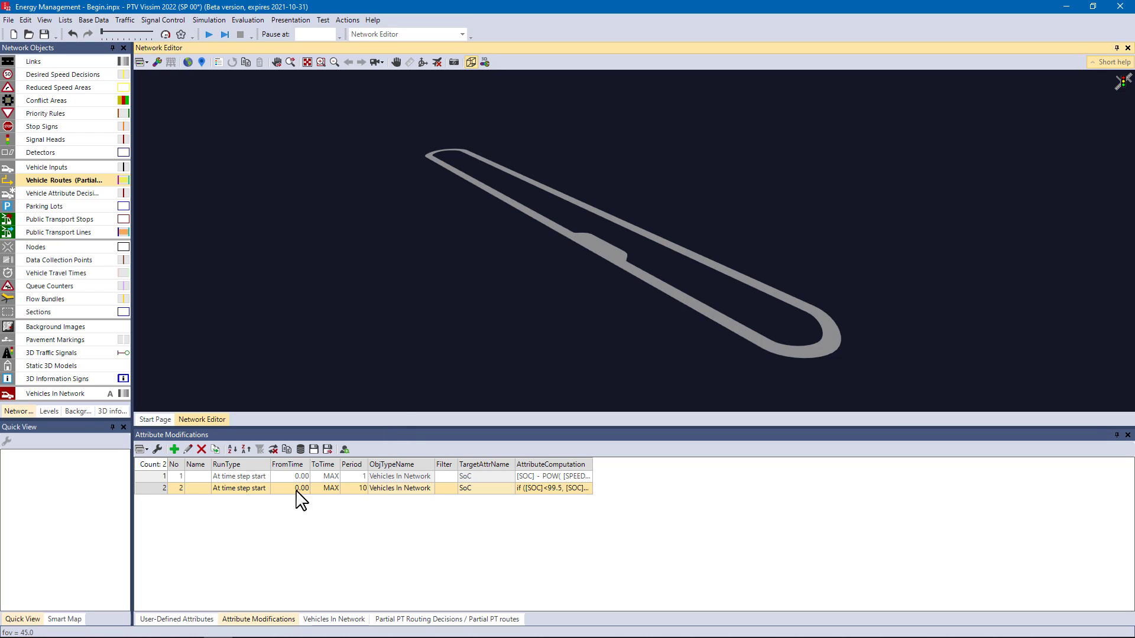
Step: Insert the public transport stop's Number attribute into the object filter of attribute modification 2
{"action": "left_click", "coordinate": [160, 502]}
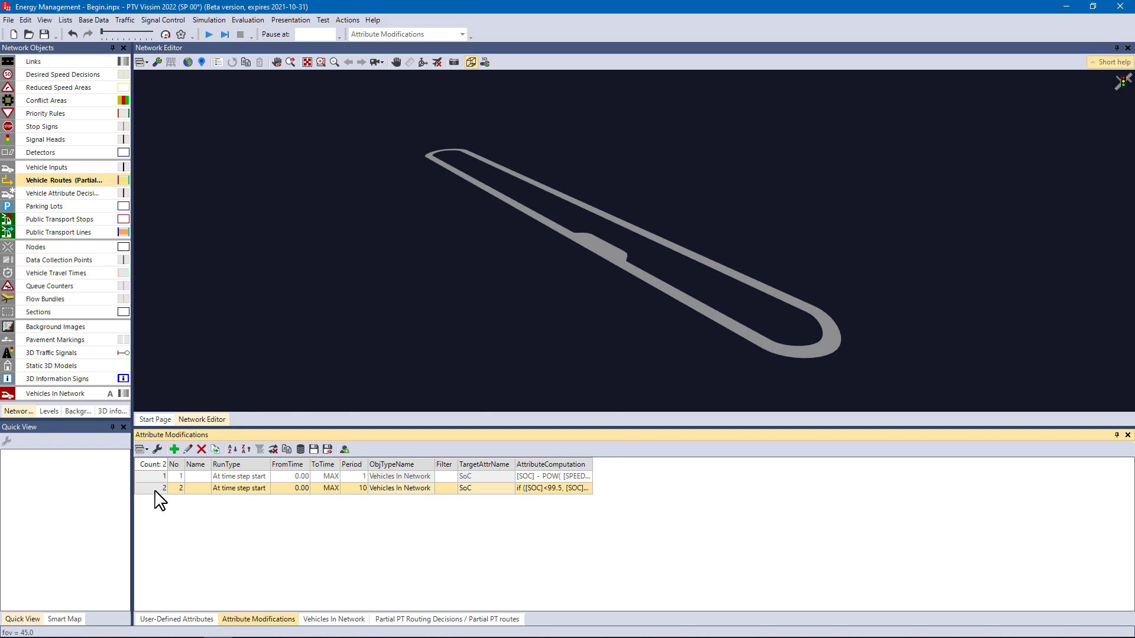
{"action": "double_click", "coordinate": [154, 490]}
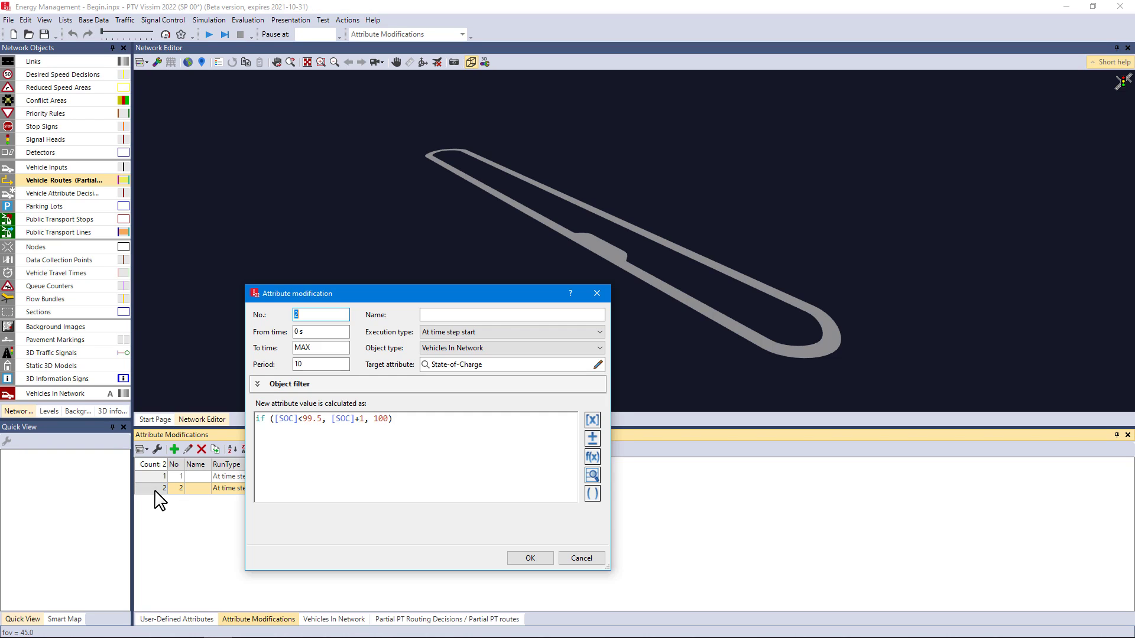
{"action": "left_click", "coordinate": [259, 385]}
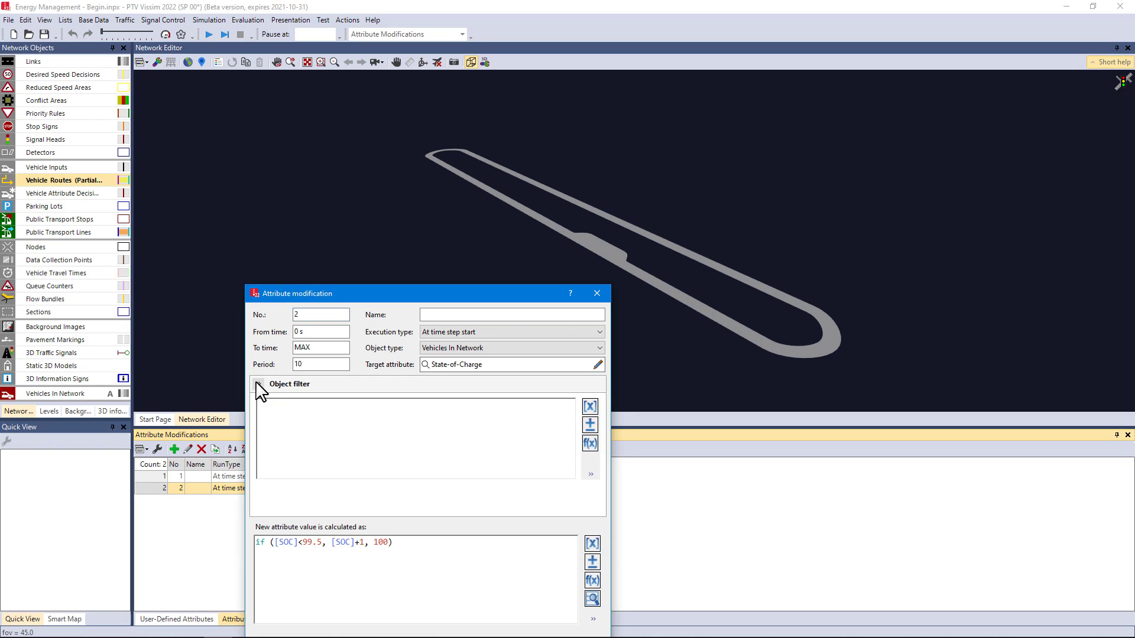
{"action": "left_click", "coordinate": [591, 406]}
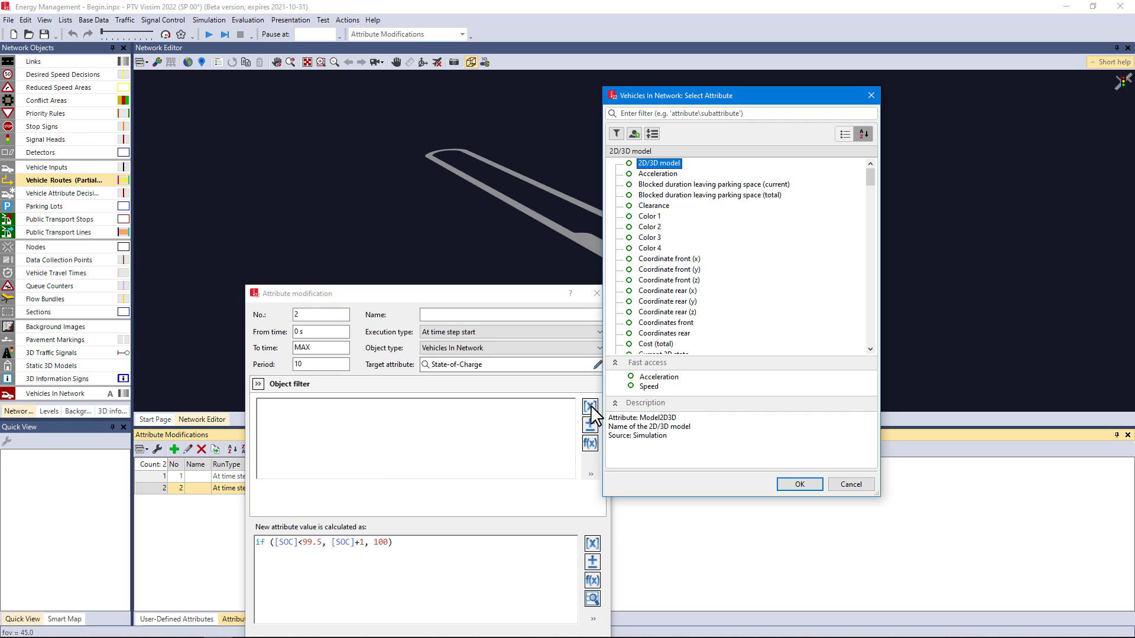
{"action": "left_click_drag", "start_coordinate": [871, 178], "coordinate": [871, 332]}
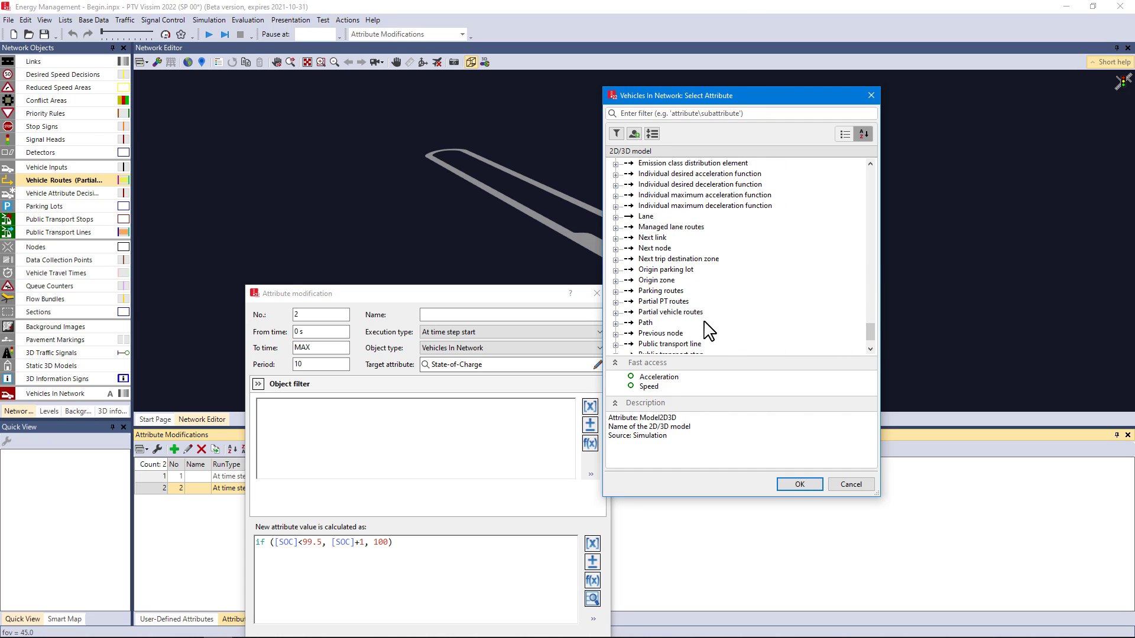
{"action": "scroll", "coordinate": [631, 349], "scroll_direction": "down", "scroll_amount": 1}
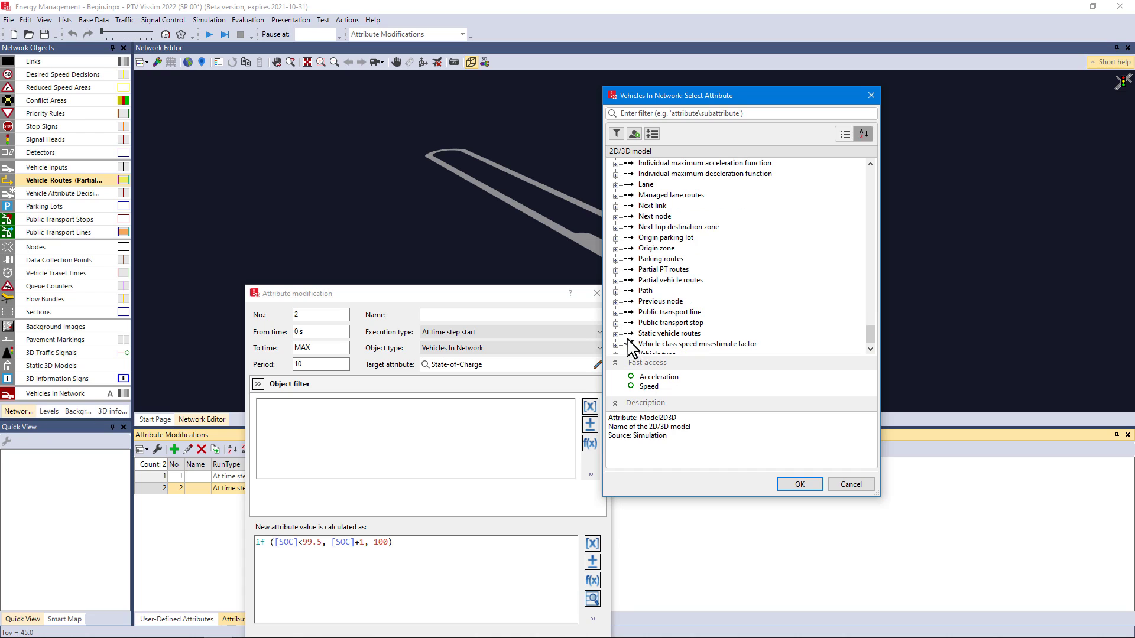
{"action": "left_click", "coordinate": [615, 323]}
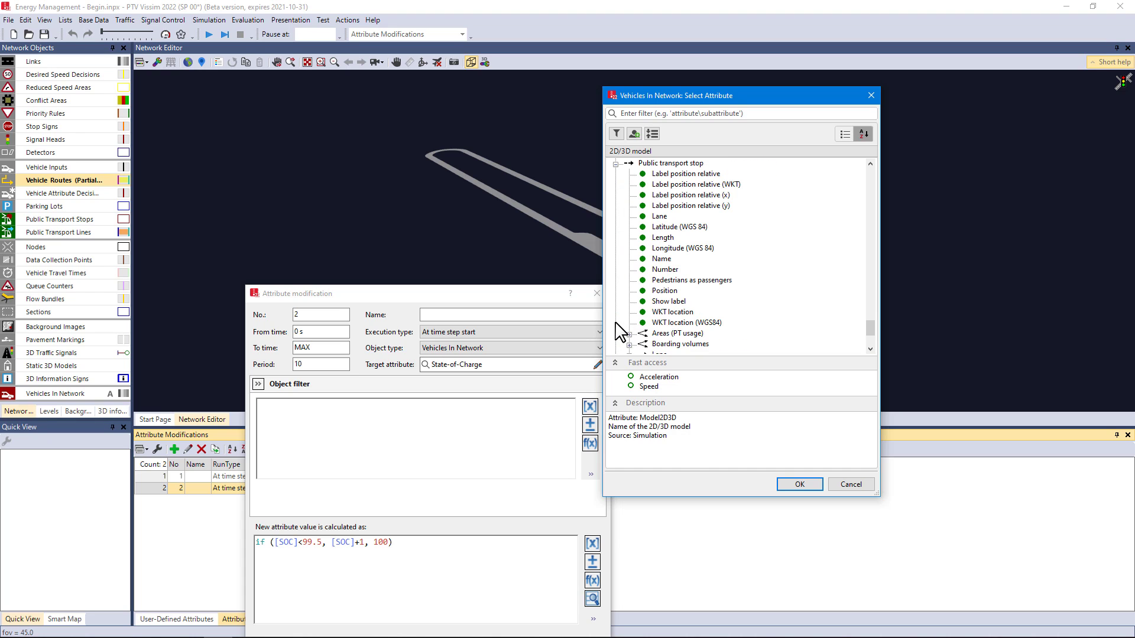
{"action": "left_click", "coordinate": [666, 270]}
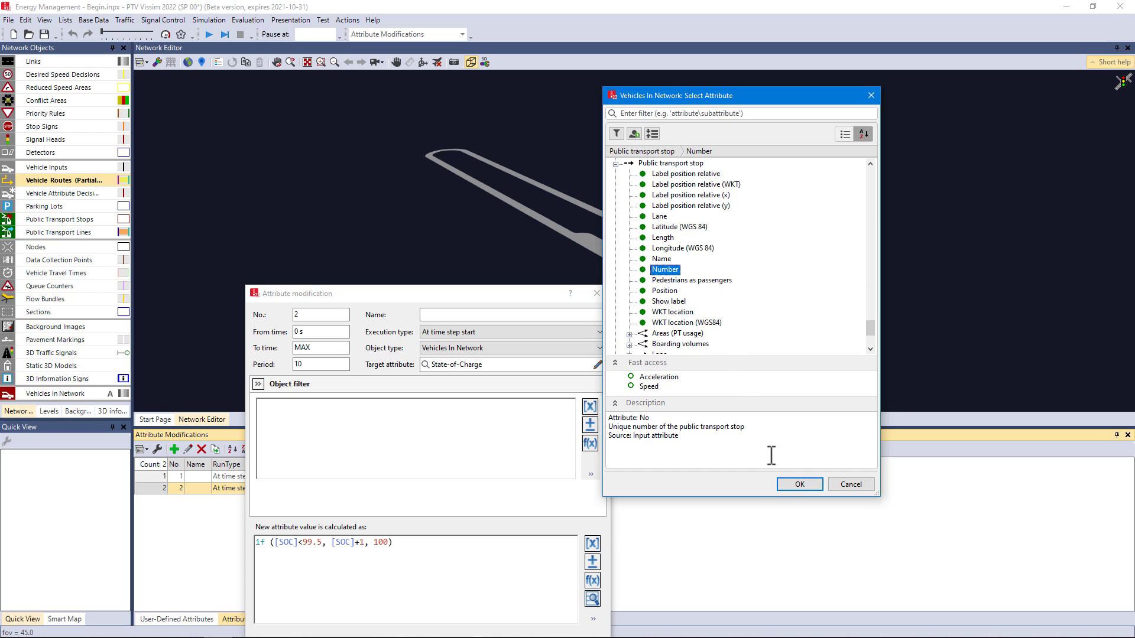
{"action": "left_click", "coordinate": [798, 485]}
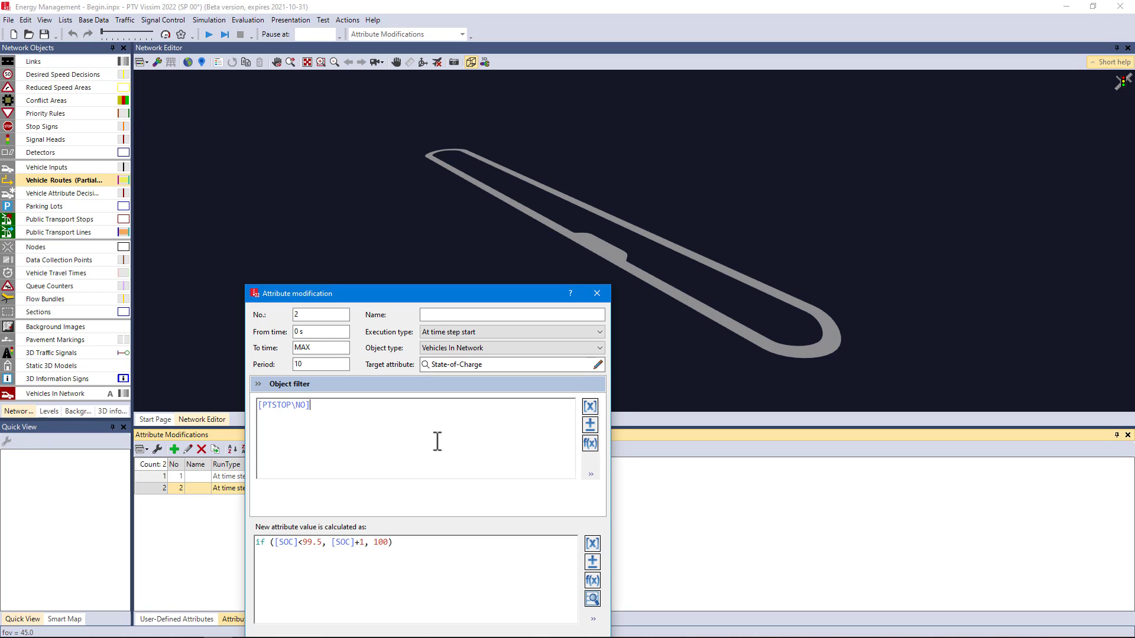
Step: Complete the object filter of attribute modification 2 as [PTSTOP\NO]=2 and accept the modification
{"action": "type", "text": "=2"}
{"action": "left_click", "coordinate": [259, 381]}
{"action": "left_click", "coordinate": [530, 559]}
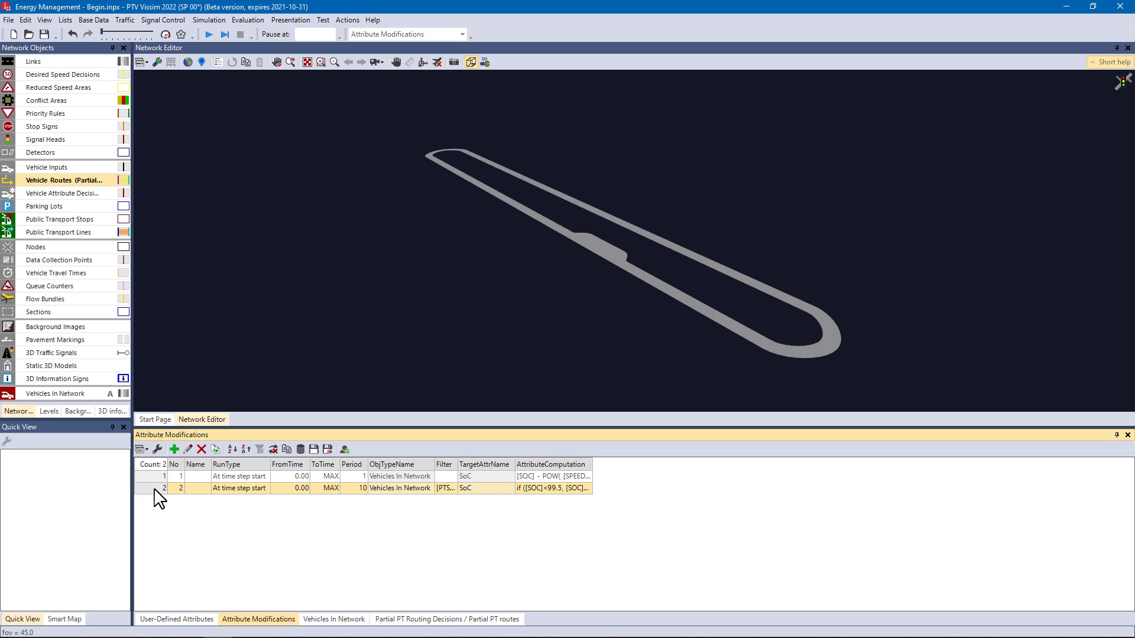
Step: Duplicate attribute modification 2 and set the copy's target attribute to Dwell time
{"action": "left_click", "coordinate": [216, 450]}
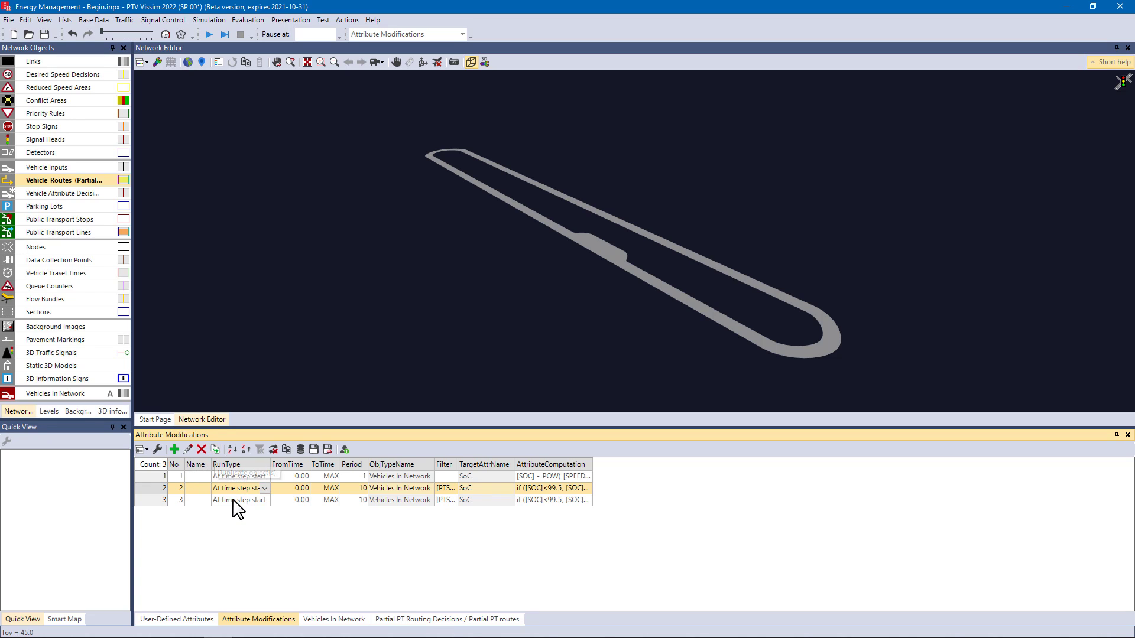
{"action": "double_click", "coordinate": [159, 500]}
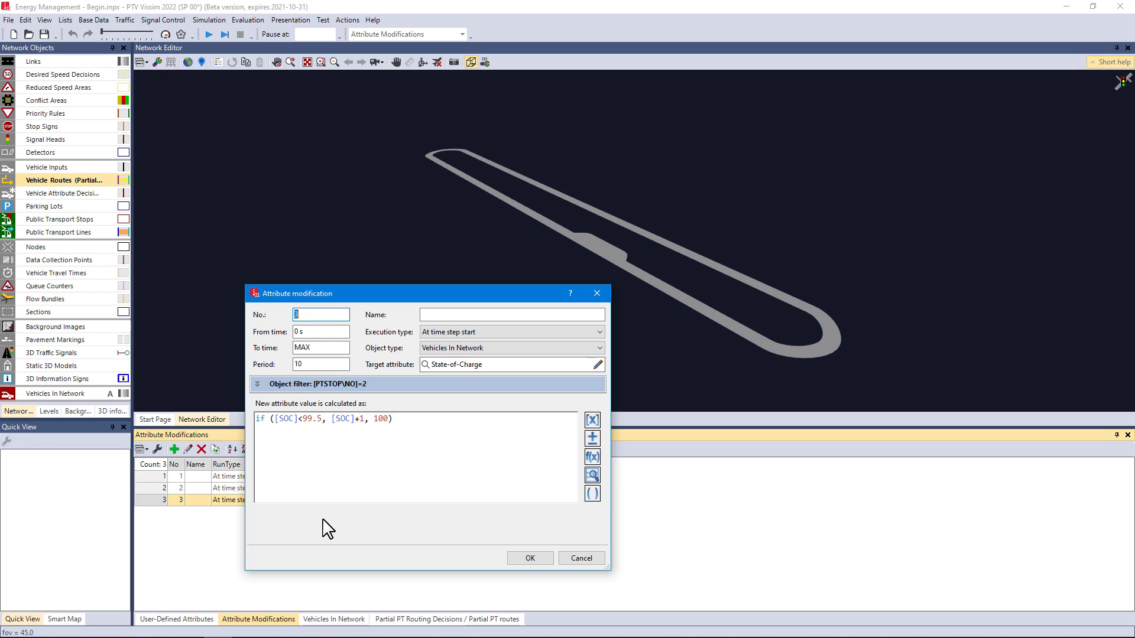
{"action": "left_click", "coordinate": [596, 363]}
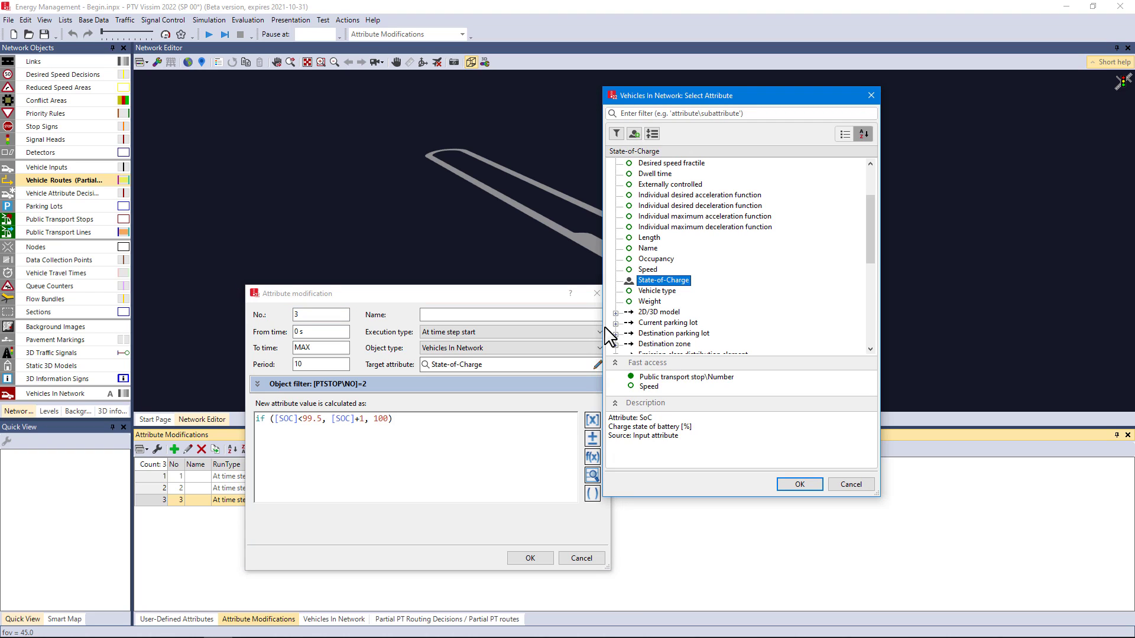
{"action": "left_click", "coordinate": [646, 173]}
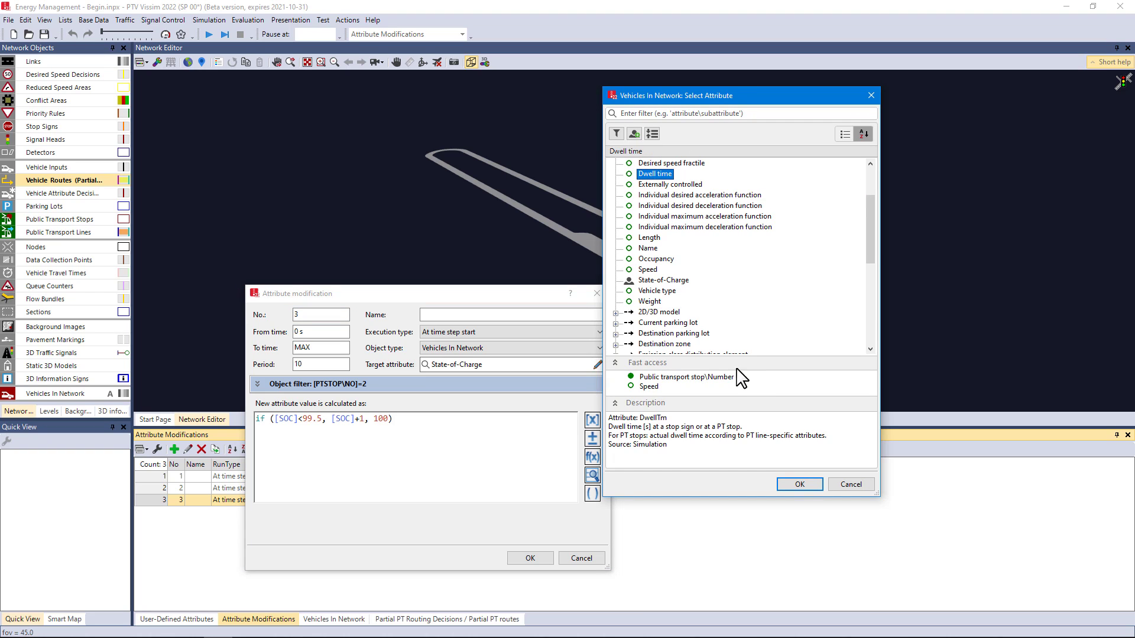
{"action": "left_click", "coordinate": [798, 485]}
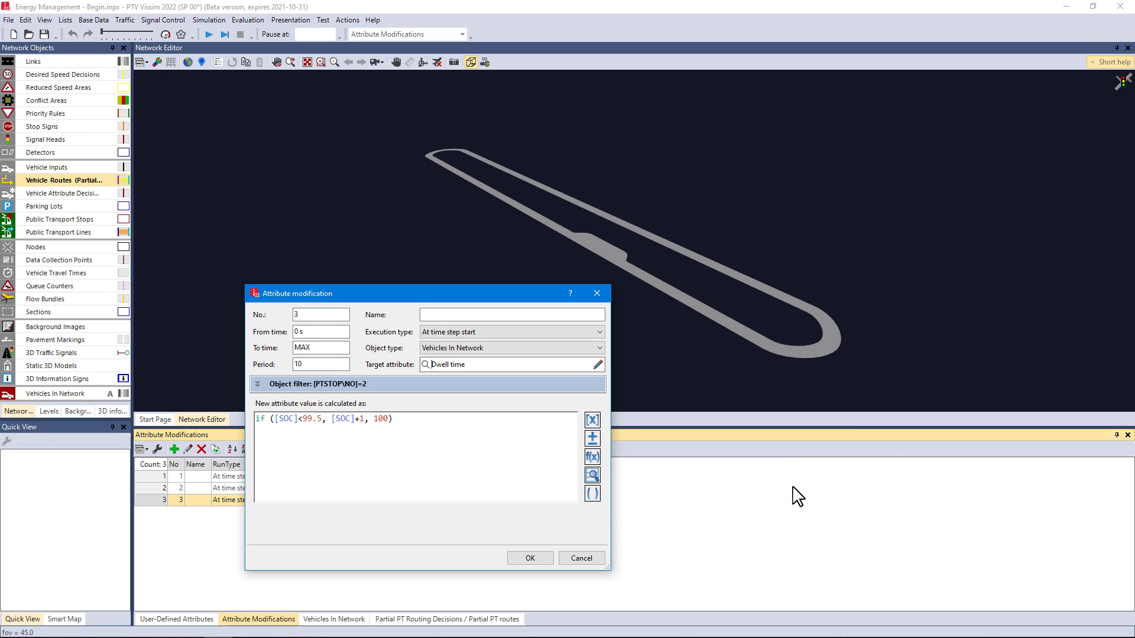
Step: Change the formula of attribute modification 3 to if ([SOC]<99.5, 5, 0) and accept the modification
{"action": "left_click_drag", "start_coordinate": [333, 419], "coordinate": [386, 425]}
{"action": "key", "text": "Delete"}
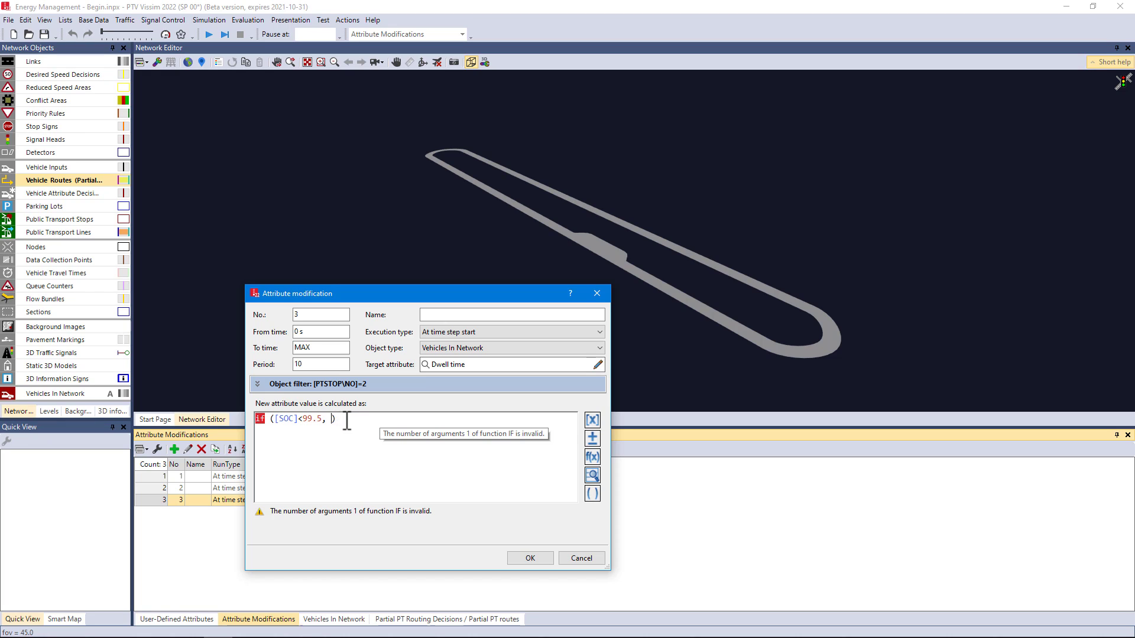
{"action": "type", "text": "5"}
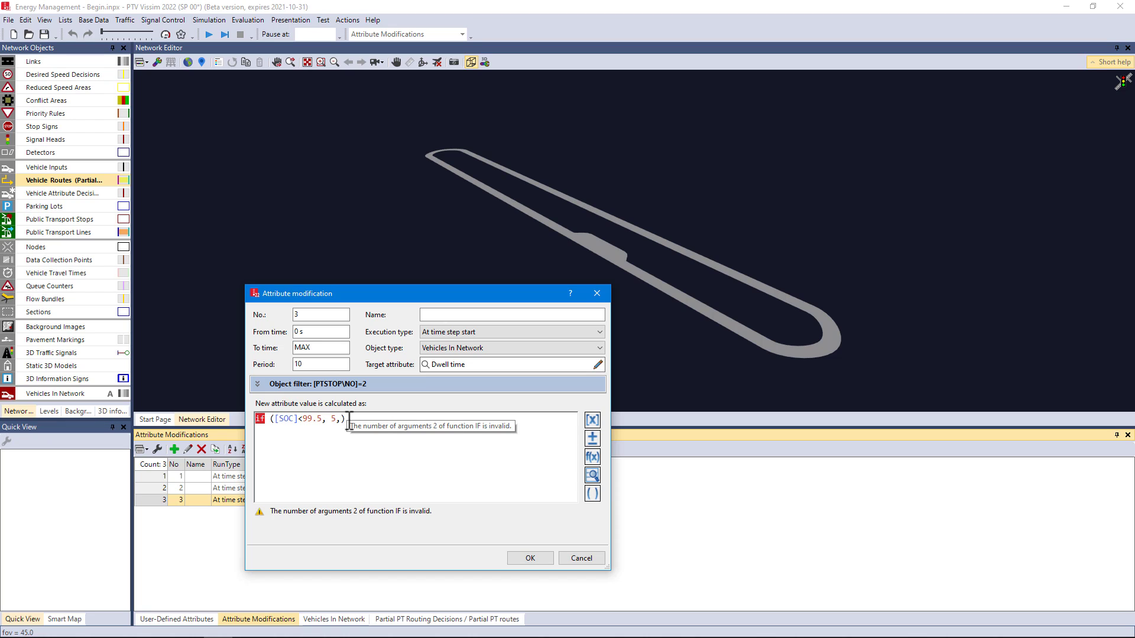
{"action": "type", "text": ", 0"}
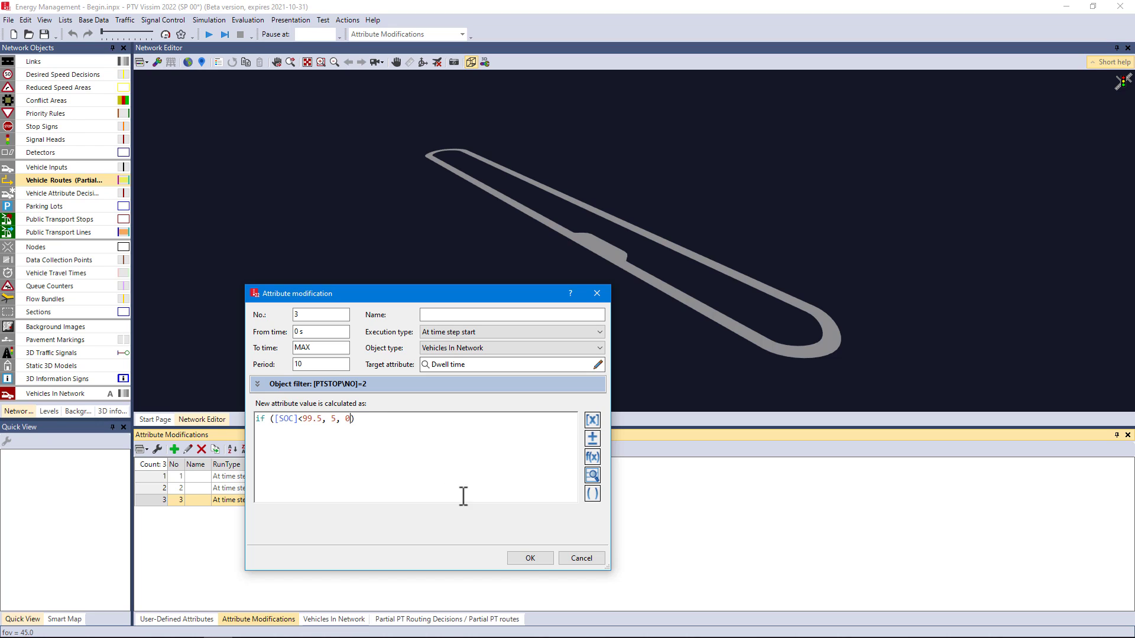
{"action": "left_click", "coordinate": [530, 560]}
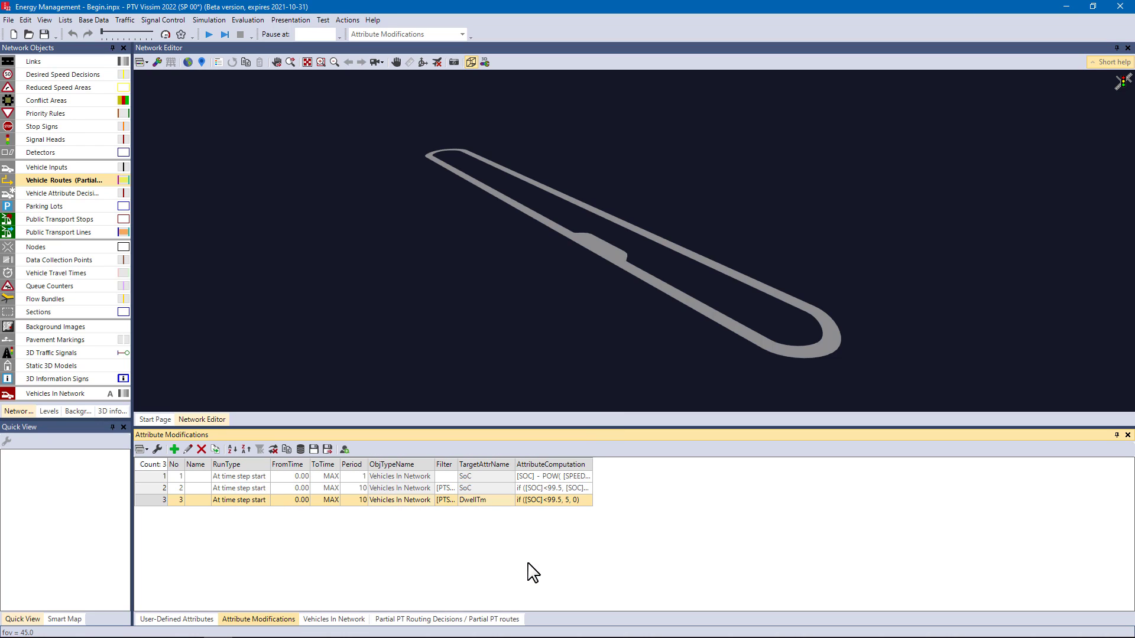
Step: Run the simulation at varying speeds, examine the bus's State-of-Charge and its charging at the lay-by stop, and stop the run
{"action": "left_click", "coordinate": [210, 34]}
{"action": "left_click", "coordinate": [594, 324]}
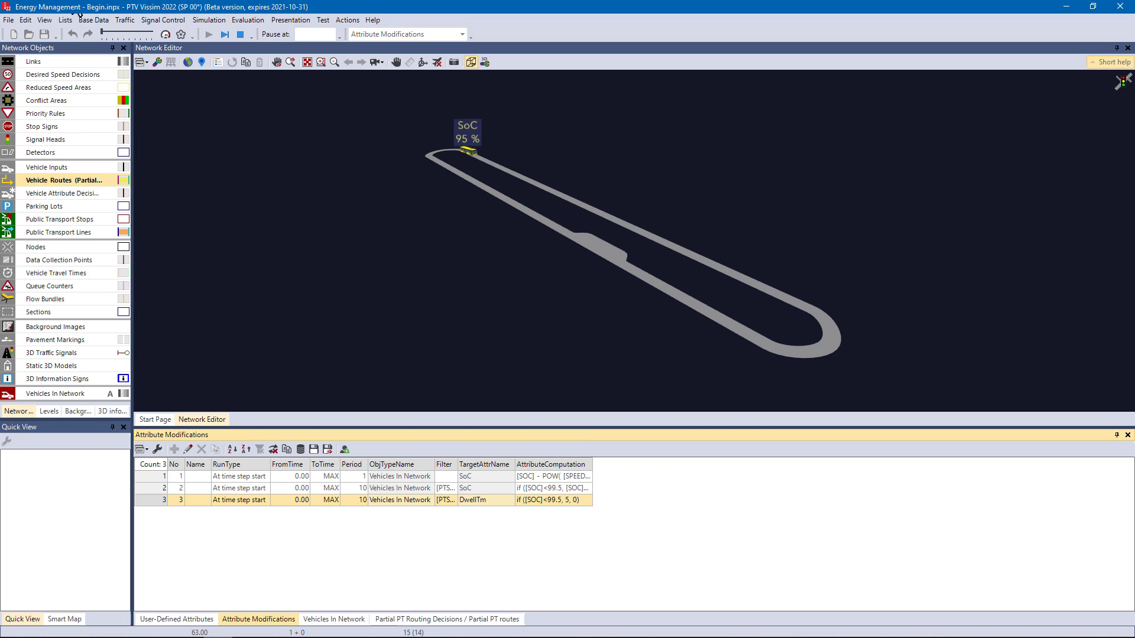
{"action": "left_click", "coordinate": [118, 32]}
{"action": "left_click", "coordinate": [121, 32]}
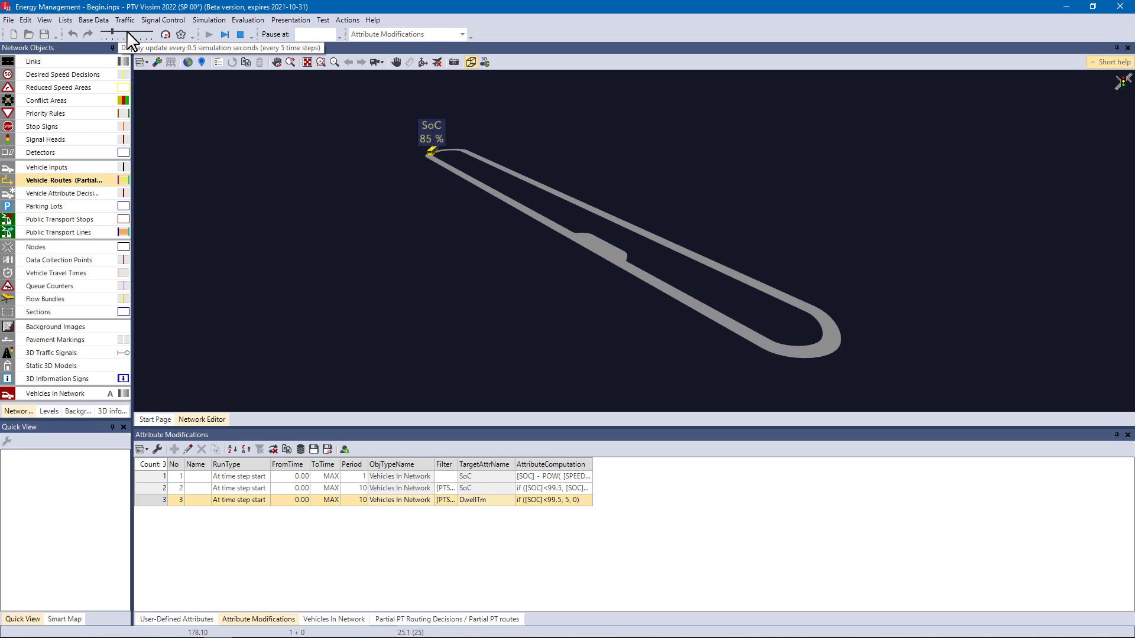
{"action": "left_click", "coordinate": [129, 31]}
{"action": "left_click", "coordinate": [108, 30]}
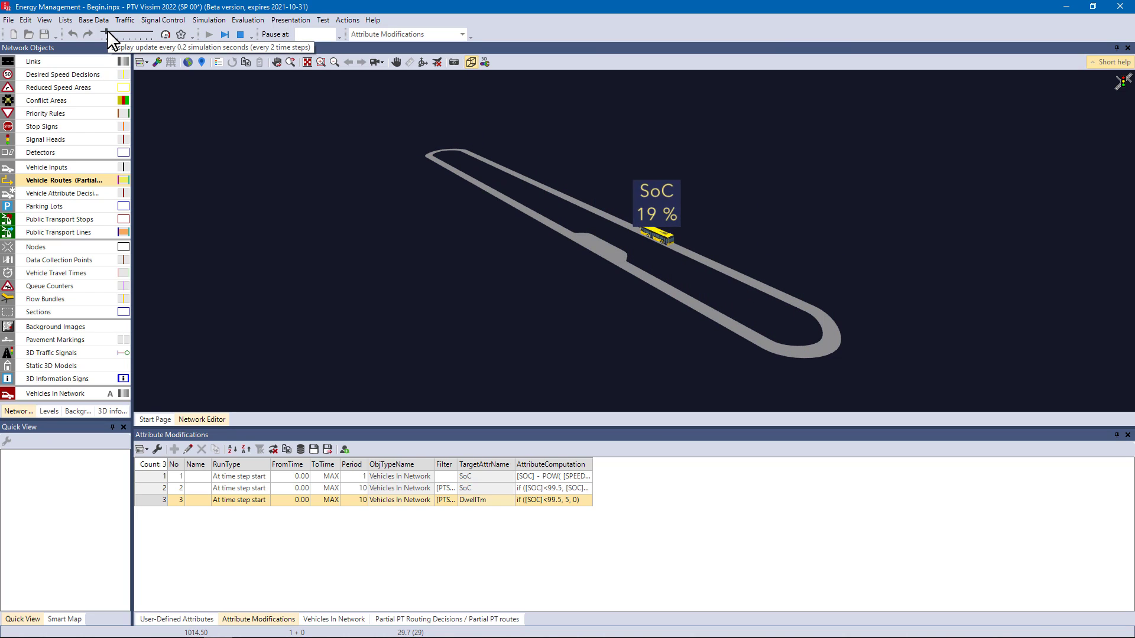
{"action": "left_click", "coordinate": [107, 30]}
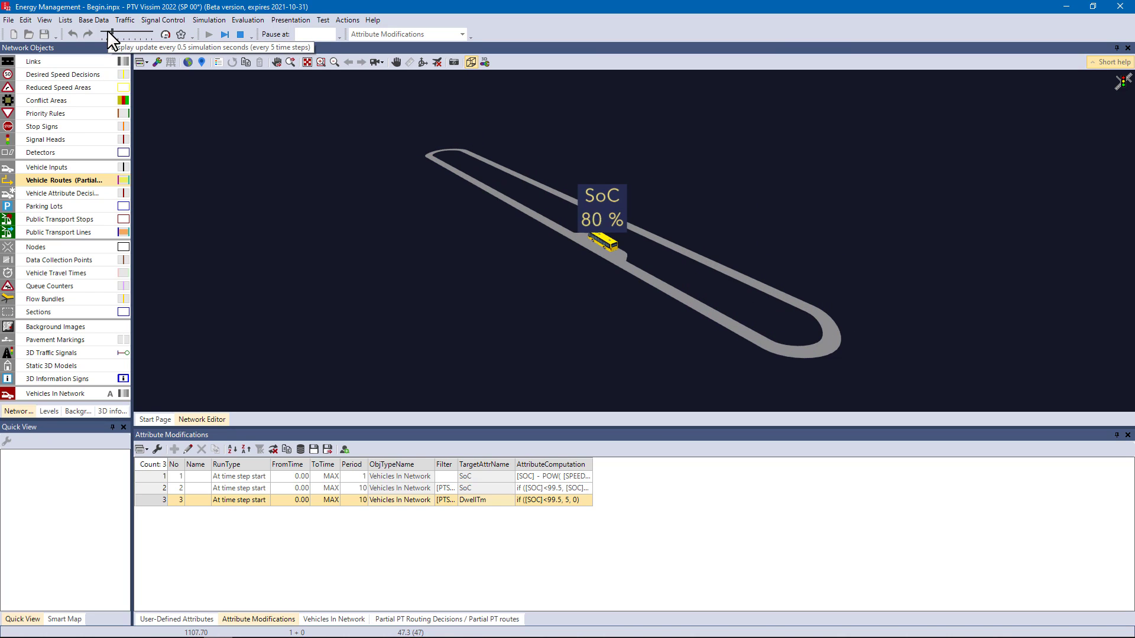
{"action": "left_click_drag", "start_coordinate": [108, 33], "coordinate": [101, 31]}
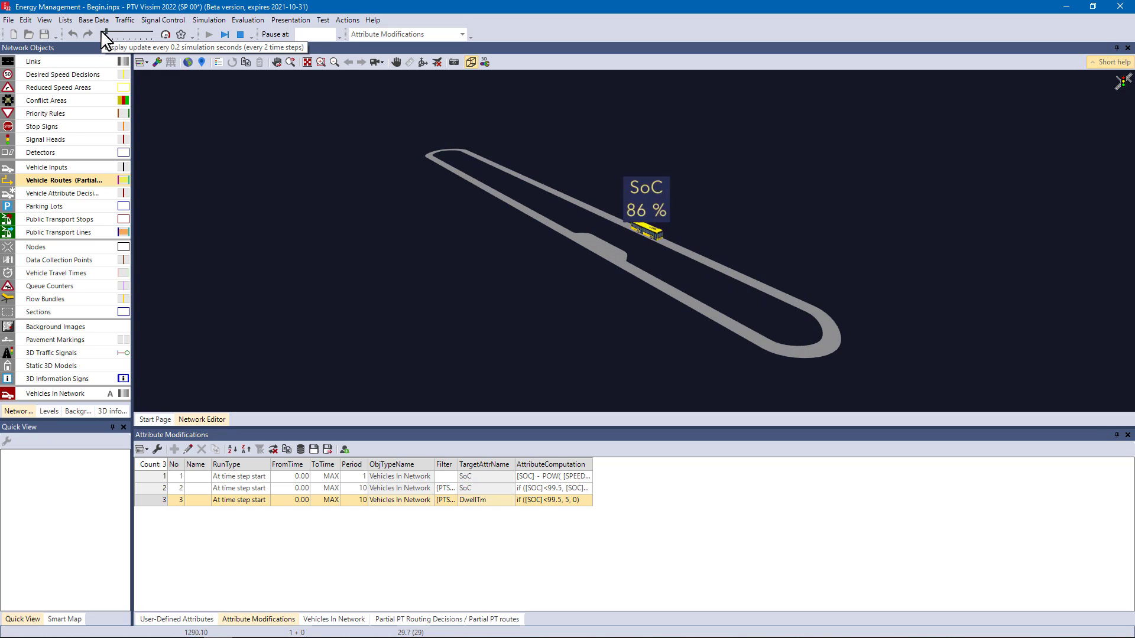
{"action": "left_click", "coordinate": [240, 32]}
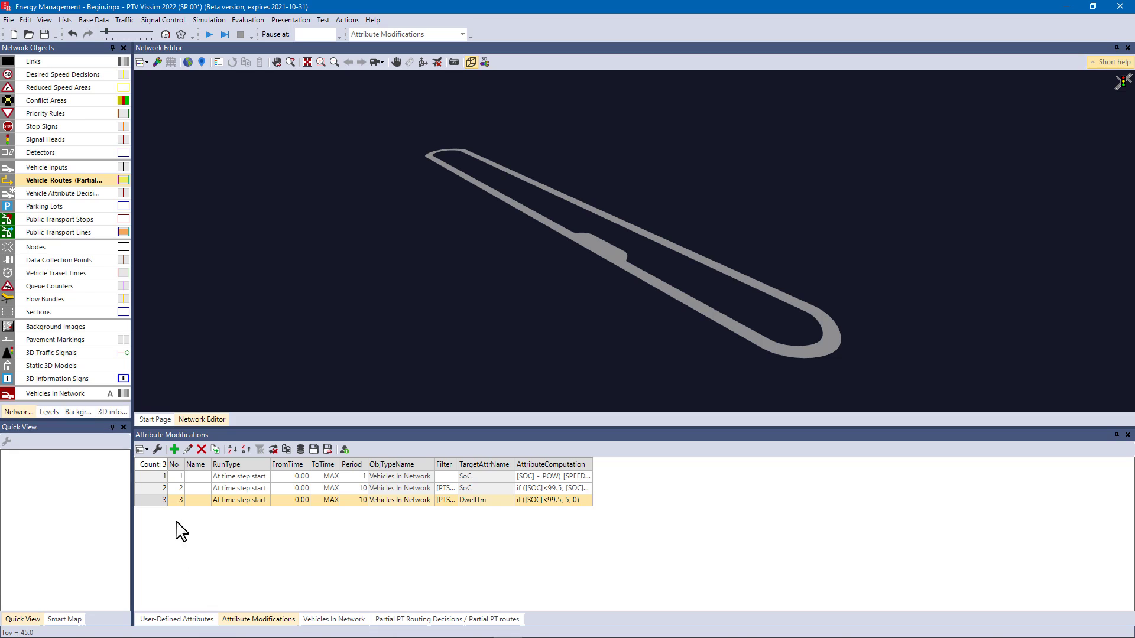
Step: Duplicate attribute modification 2 and replace the copy's formula with the constant 15
{"action": "left_click", "coordinate": [152, 490]}
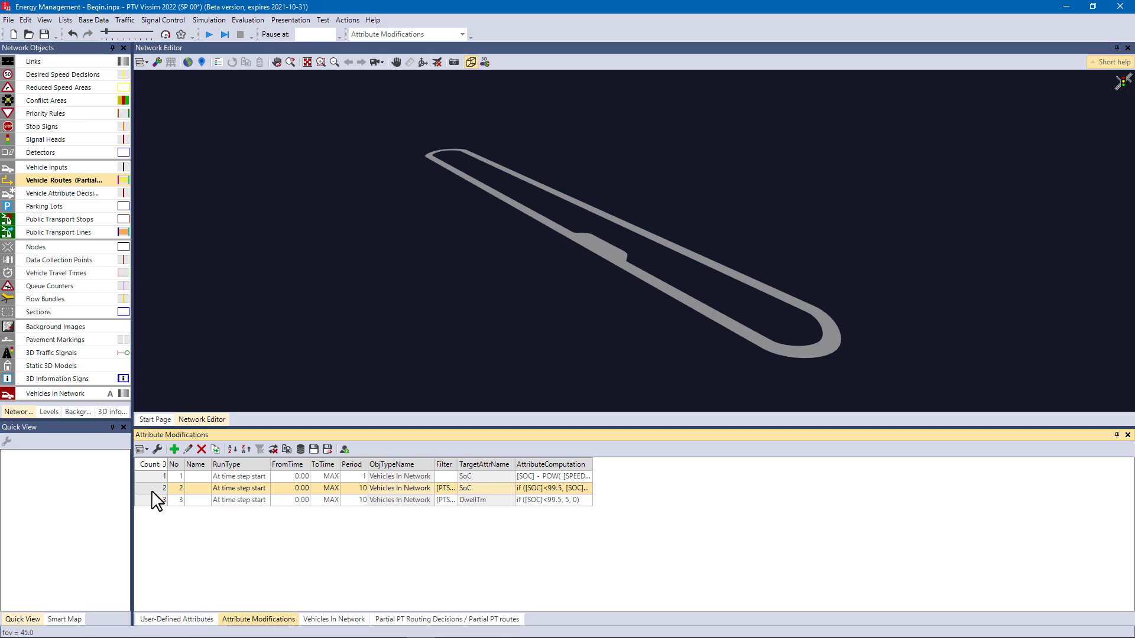
{"action": "left_click", "coordinate": [215, 449]}
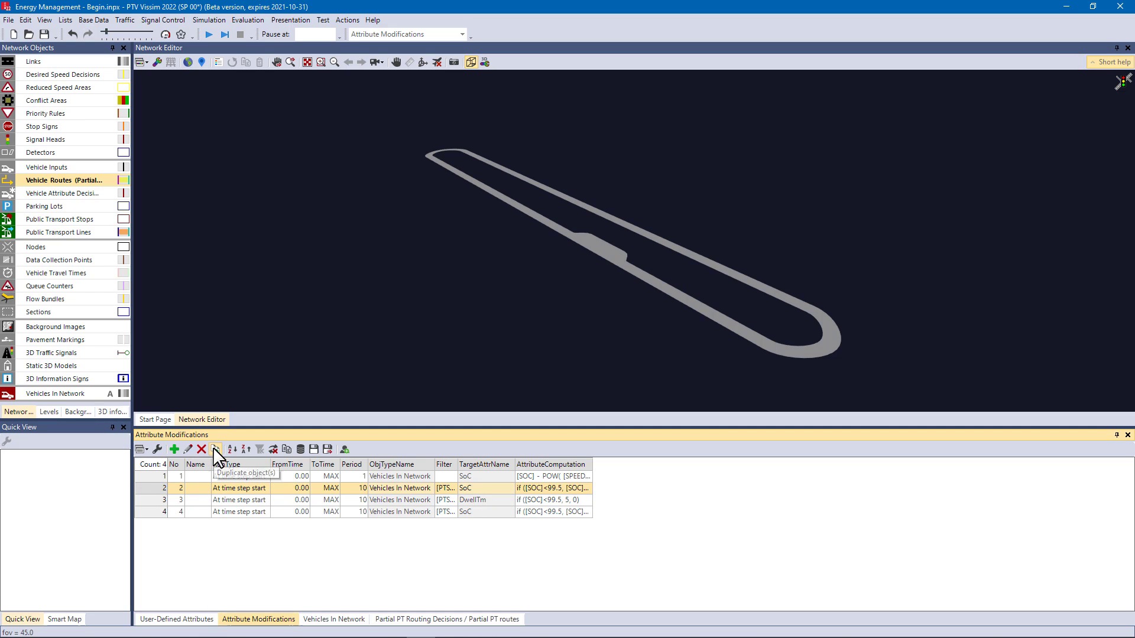
{"action": "double_click", "coordinate": [152, 512]}
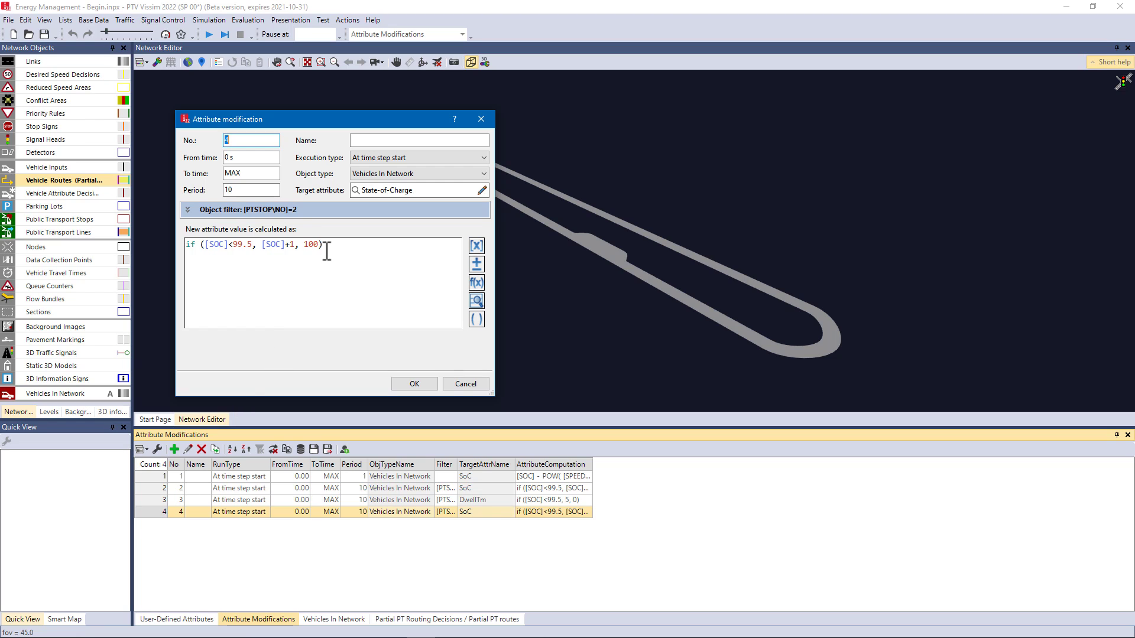
{"action": "left_click_drag", "start_coordinate": [326, 245], "coordinate": [190, 244]}
{"action": "type", "text": "15"}
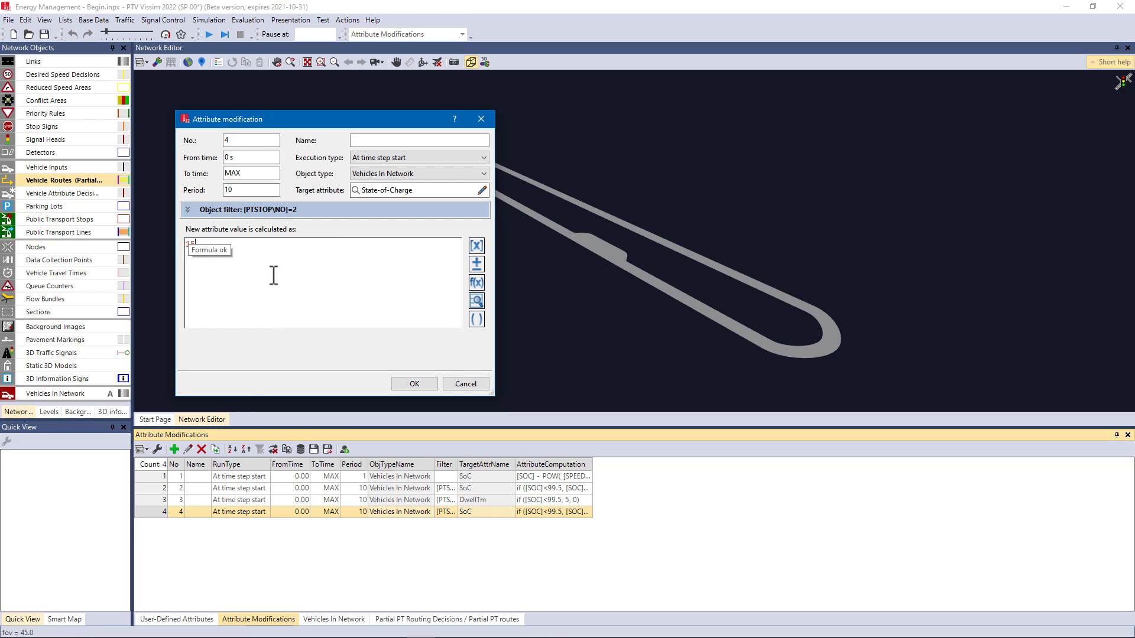
Step: Set the execution type of attribute modification 4 to Manually and its object filter to [NO]=1
{"action": "left_click", "coordinate": [375, 157]}
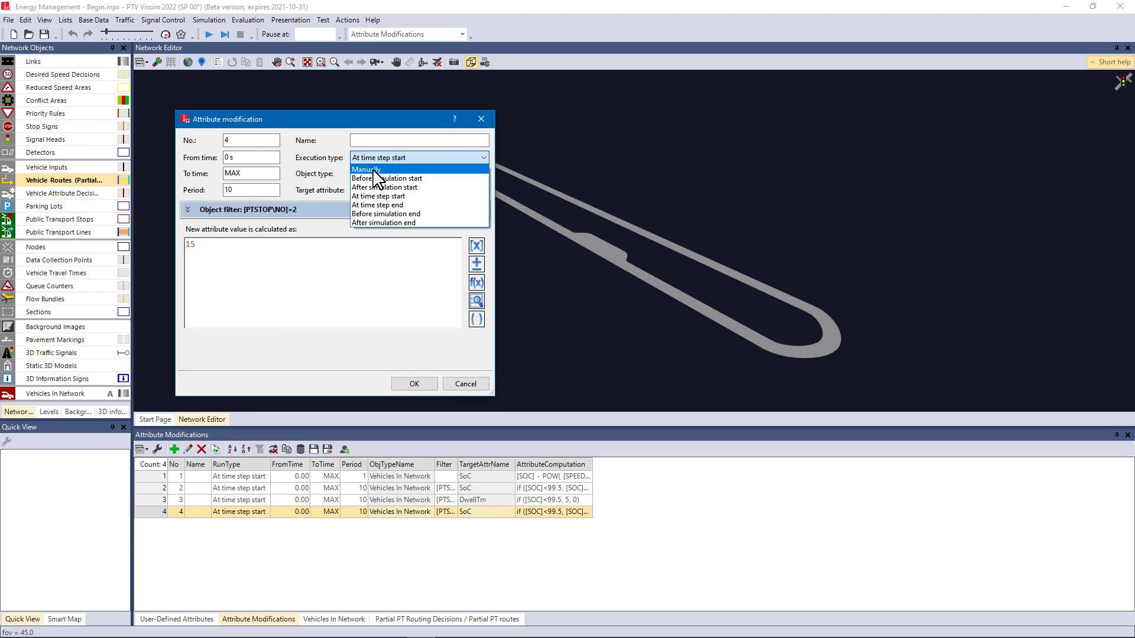
{"action": "left_click", "coordinate": [373, 169]}
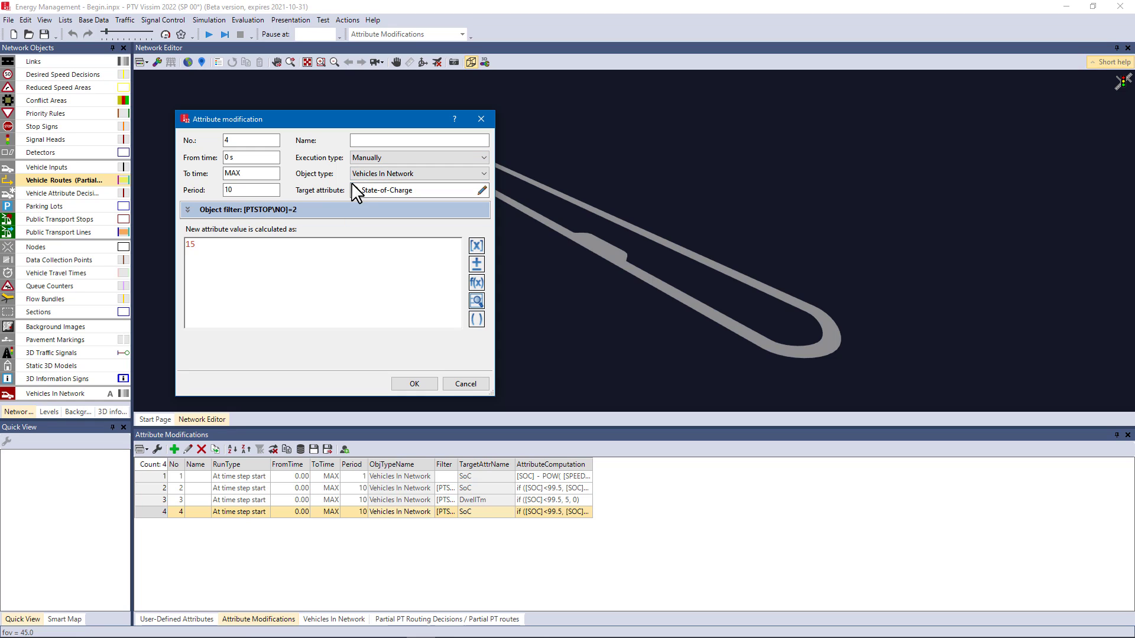
{"action": "left_click", "coordinate": [190, 211]}
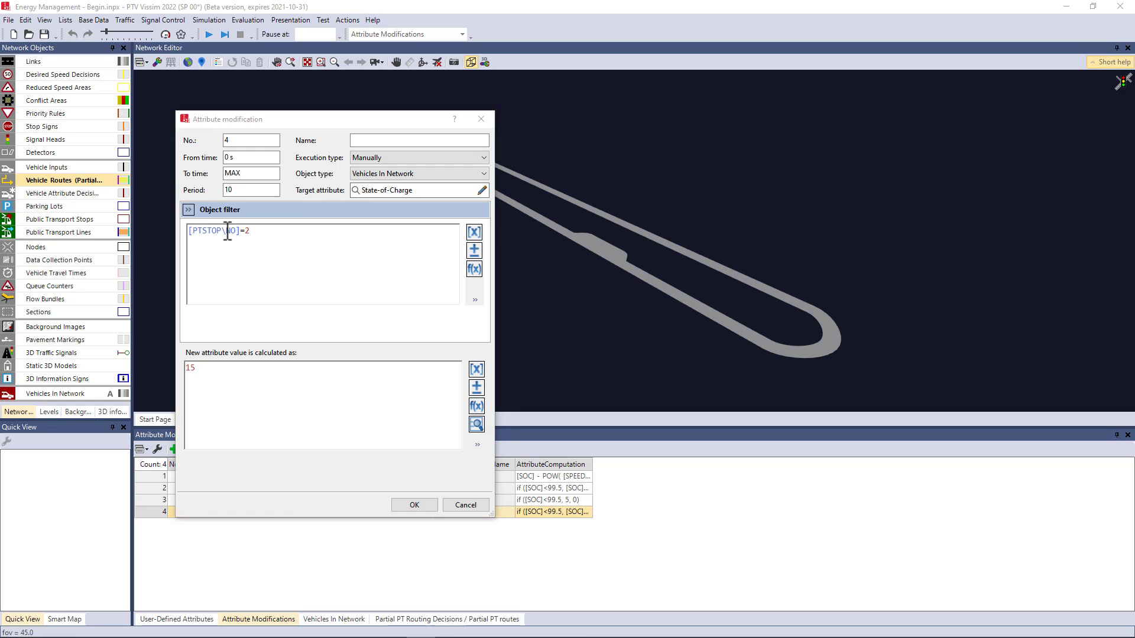
{"action": "double_click", "coordinate": [227, 232]}
{"action": "key", "text": "BackSpace"}
{"action": "key", "text": "End"}
{"action": "key", "text": "BackSpace"}
{"action": "type", "text": "1"}
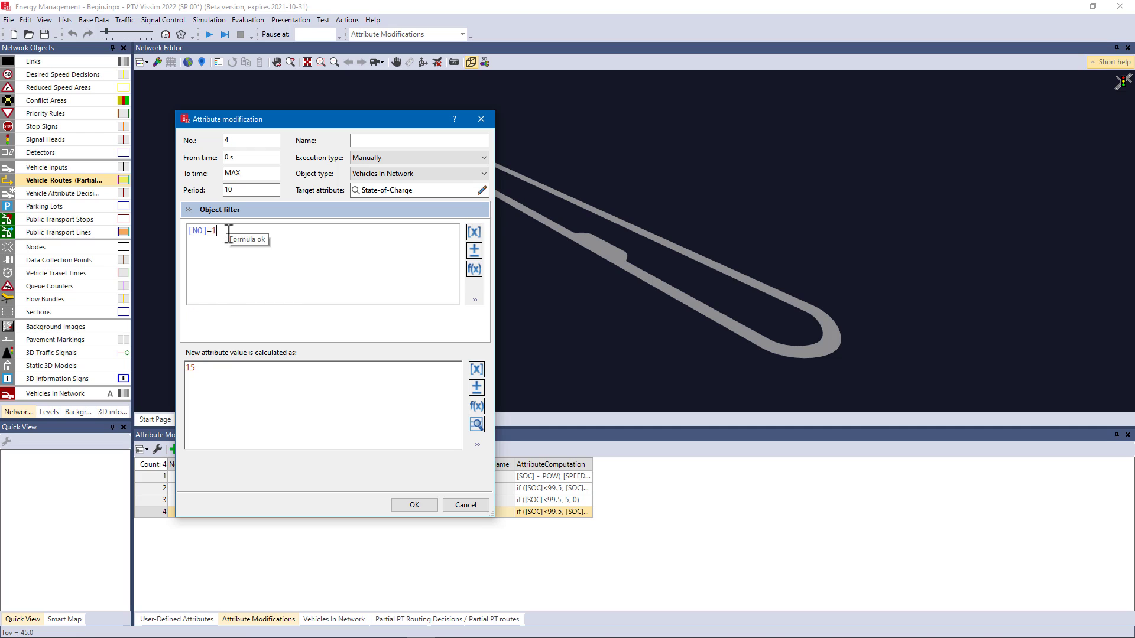
Step: Name attribute modification 4 "Trigger recharging manually" and accept it
{"action": "left_click", "coordinate": [356, 140]}
{"action": "type", "text": "Trigger recharging manually"}
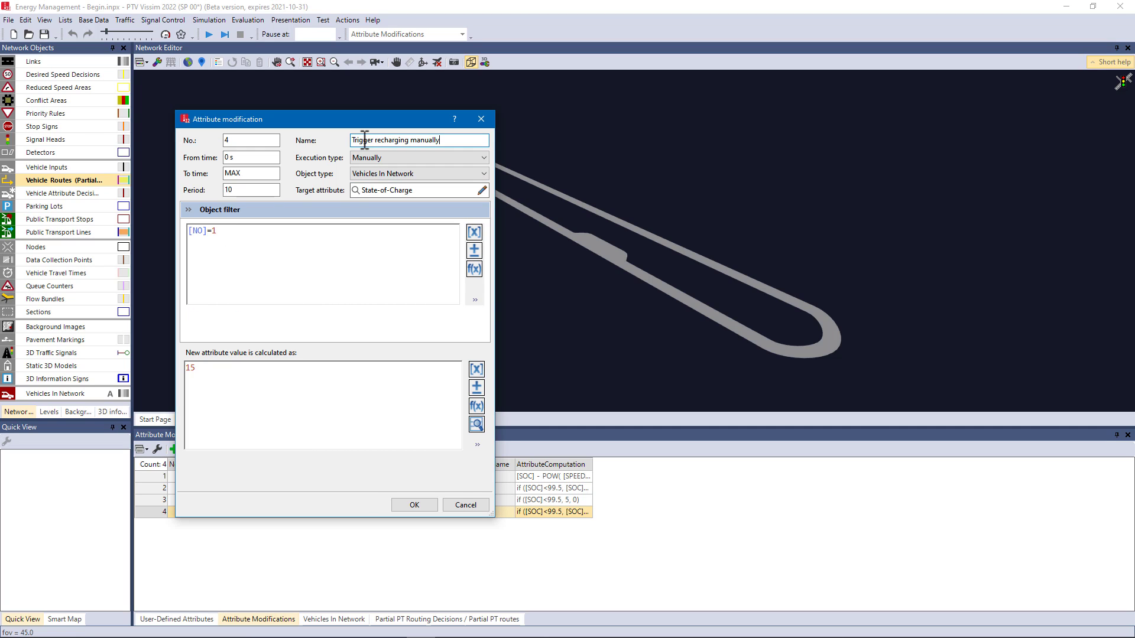
{"action": "left_click", "coordinate": [419, 505]}
Step: Run the simulation, execute the "Trigger recharging manually" attribute modification while the bus is moving, and stop the run
{"action": "left_click", "coordinate": [209, 35]}
{"action": "left_click", "coordinate": [584, 323]}
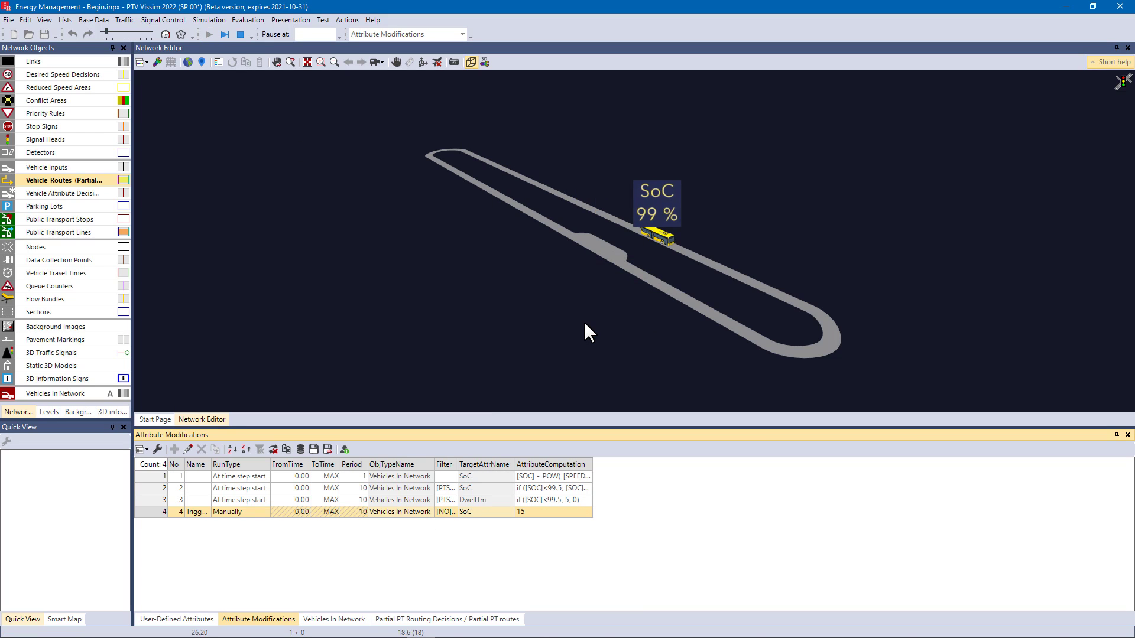
{"action": "right_click", "coordinate": [157, 514]}
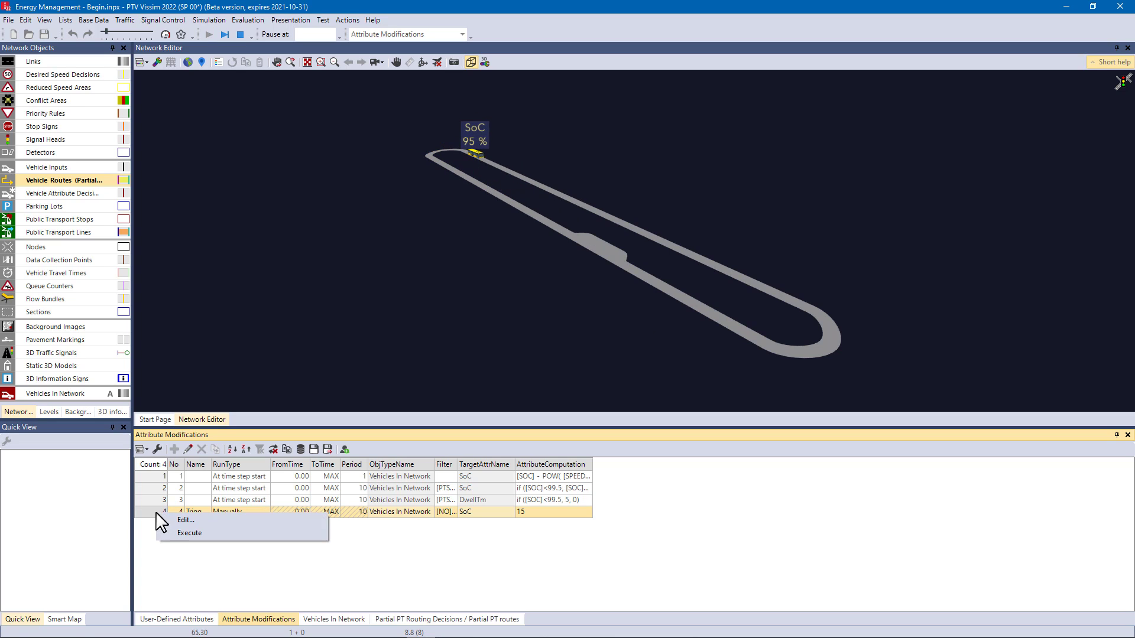
{"action": "left_click", "coordinate": [189, 533]}
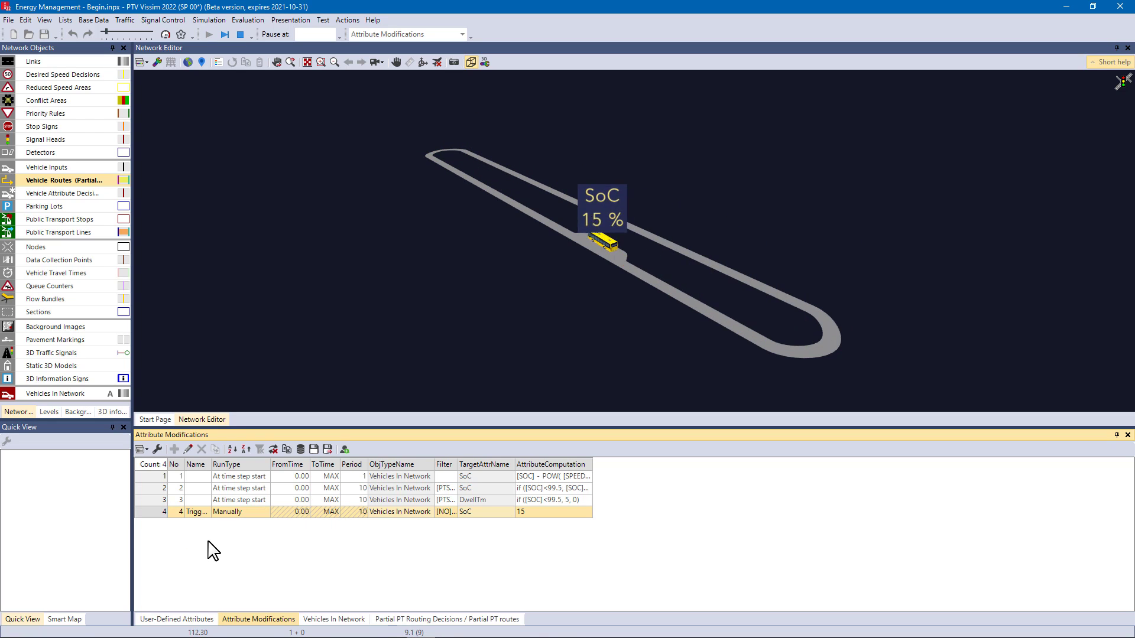
{"action": "left_click", "coordinate": [240, 34]}
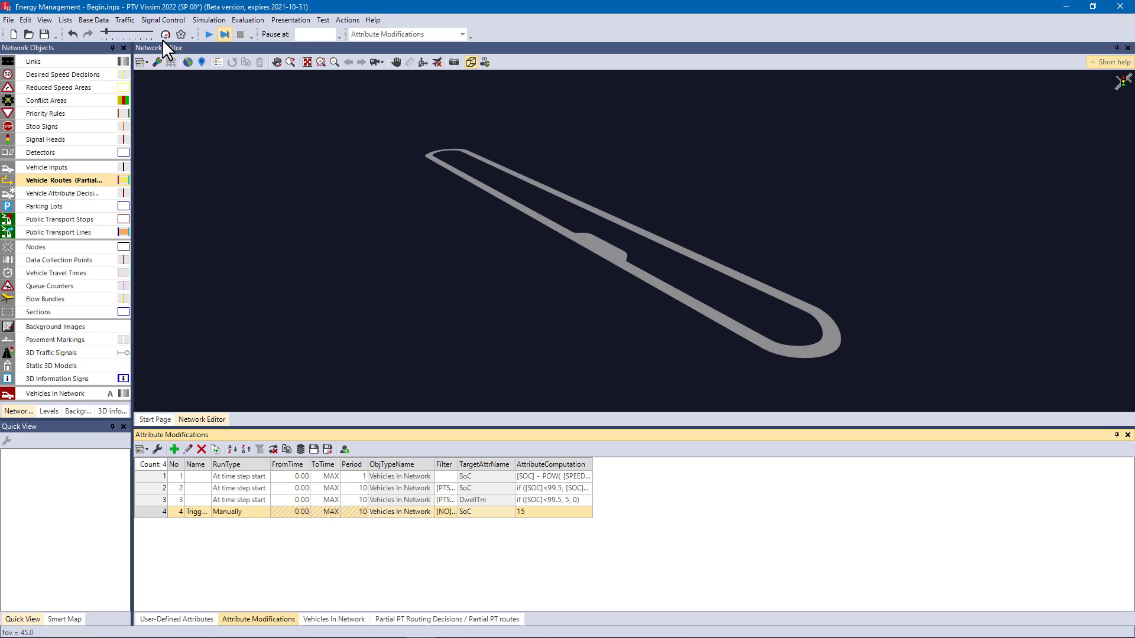
Step: Open the network file Energy Management - Completed.inpx, start its simulation, and pause it with the bus at the sheltered stop
{"action": "left_click", "coordinate": [28, 35]}
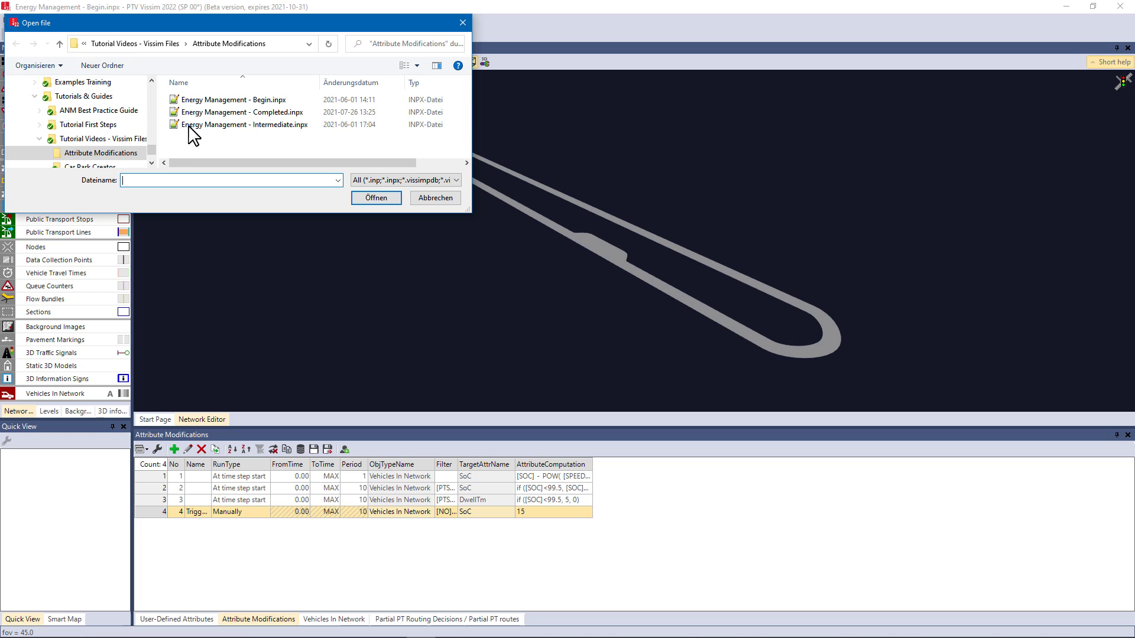
{"action": "double_click", "coordinate": [236, 112]}
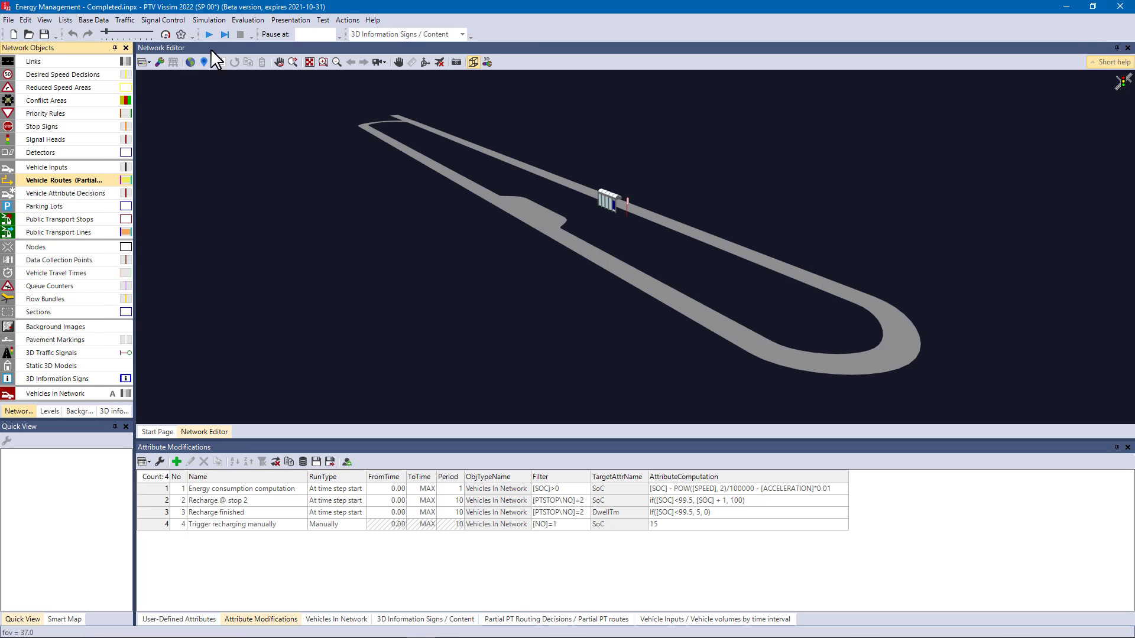
{"action": "left_click", "coordinate": [208, 35]}
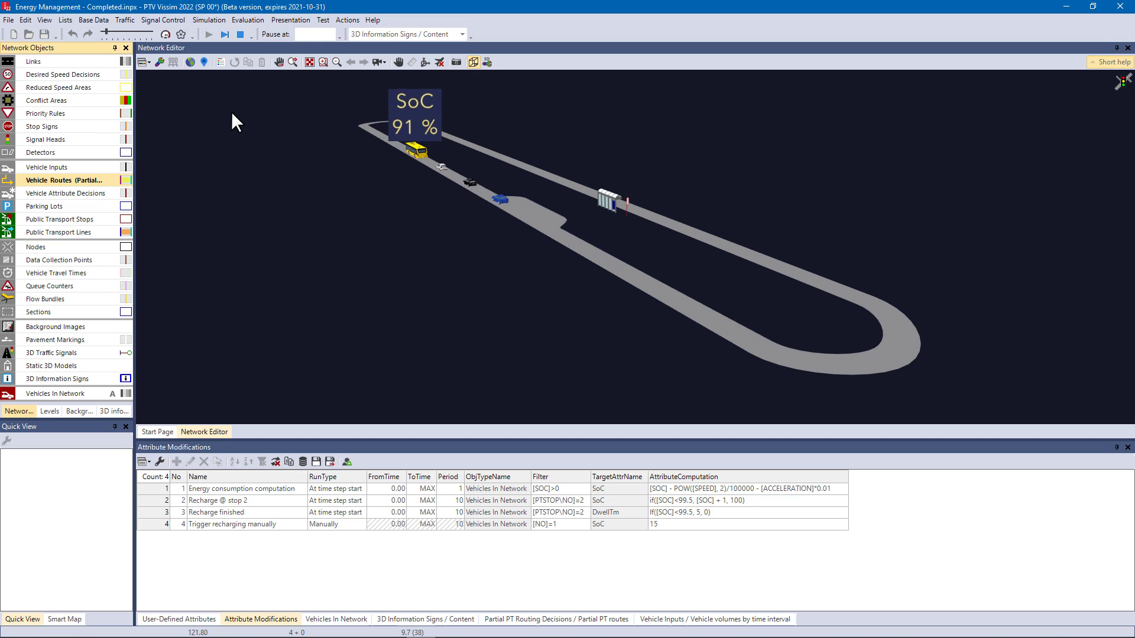
{"action": "left_click", "coordinate": [224, 34]}
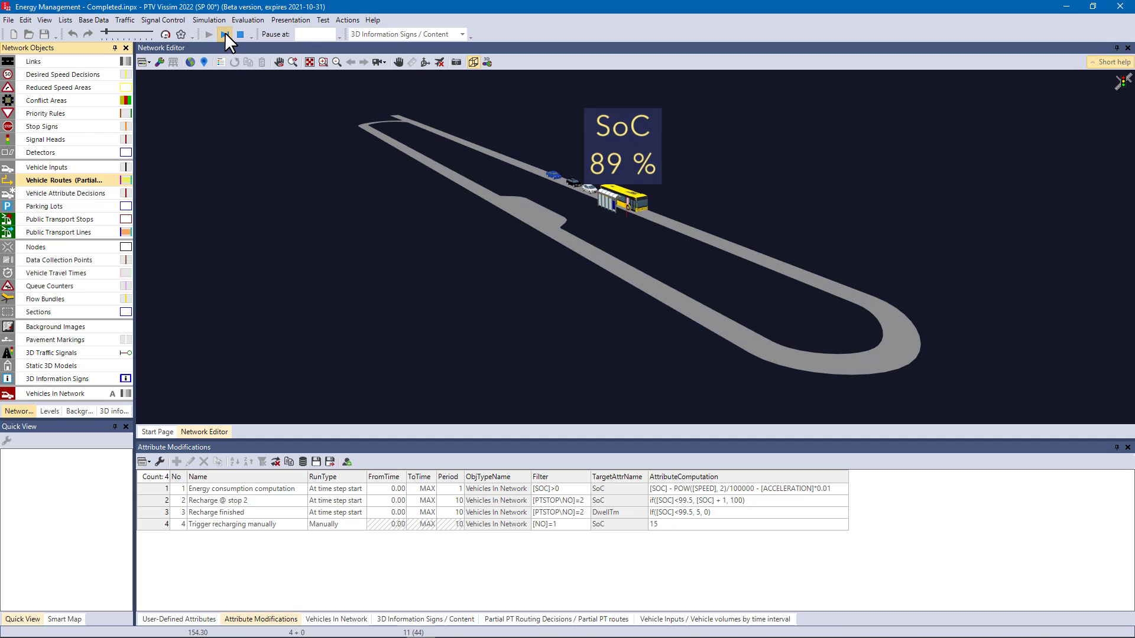
Step: Examine the State-of-Charge user-defined attribute and, in the 2D view, the vehicle classes of the vehicle attribute decision on the entry link
{"action": "left_click", "coordinate": [179, 619]}
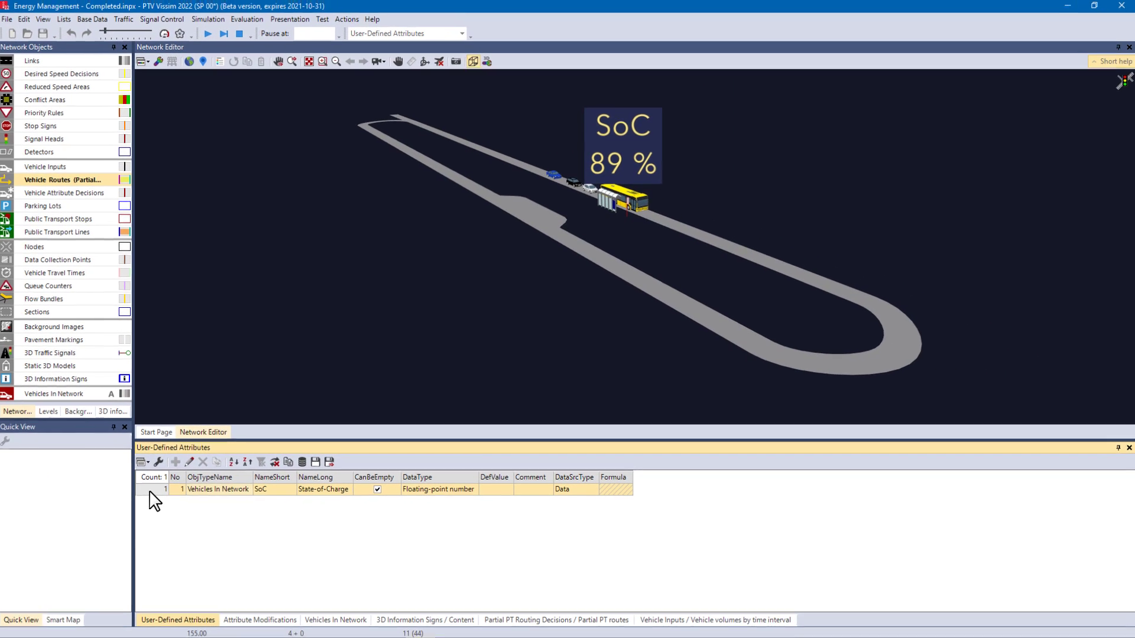
{"action": "left_click", "coordinate": [472, 62]}
{"action": "left_click", "coordinate": [187, 205]}
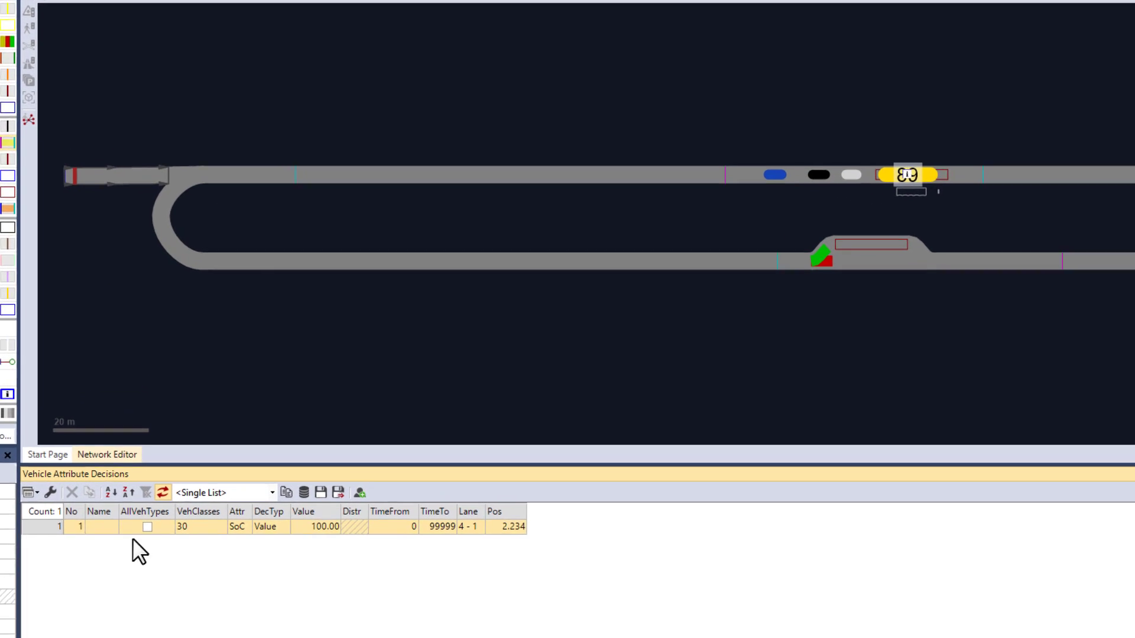
{"action": "left_click", "coordinate": [216, 527]}
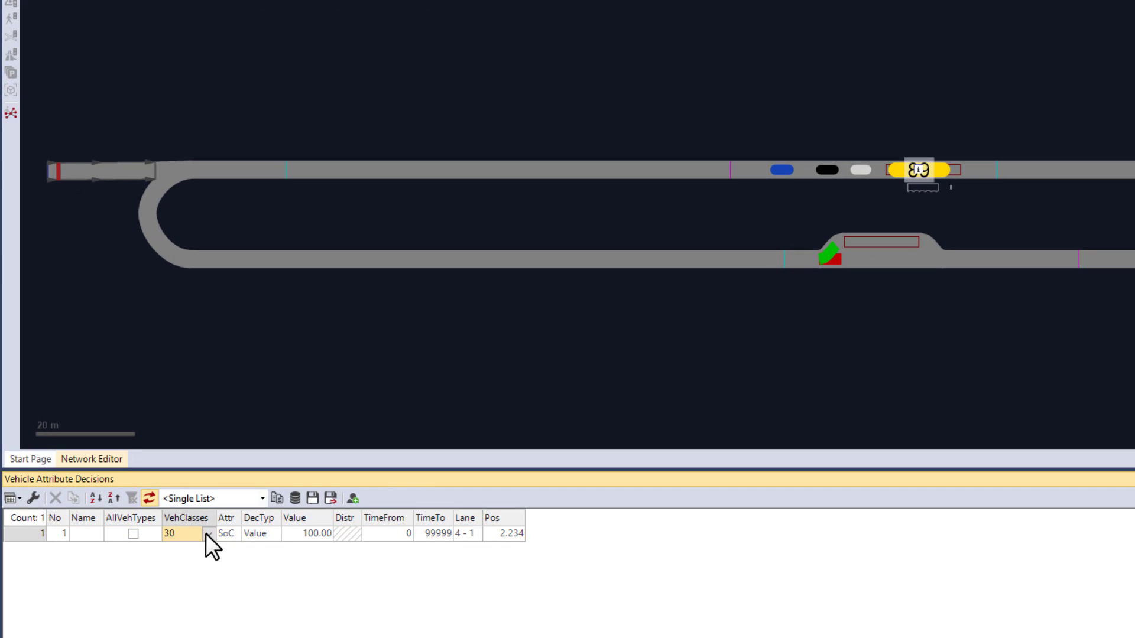
{"action": "left_click", "coordinate": [216, 526]}
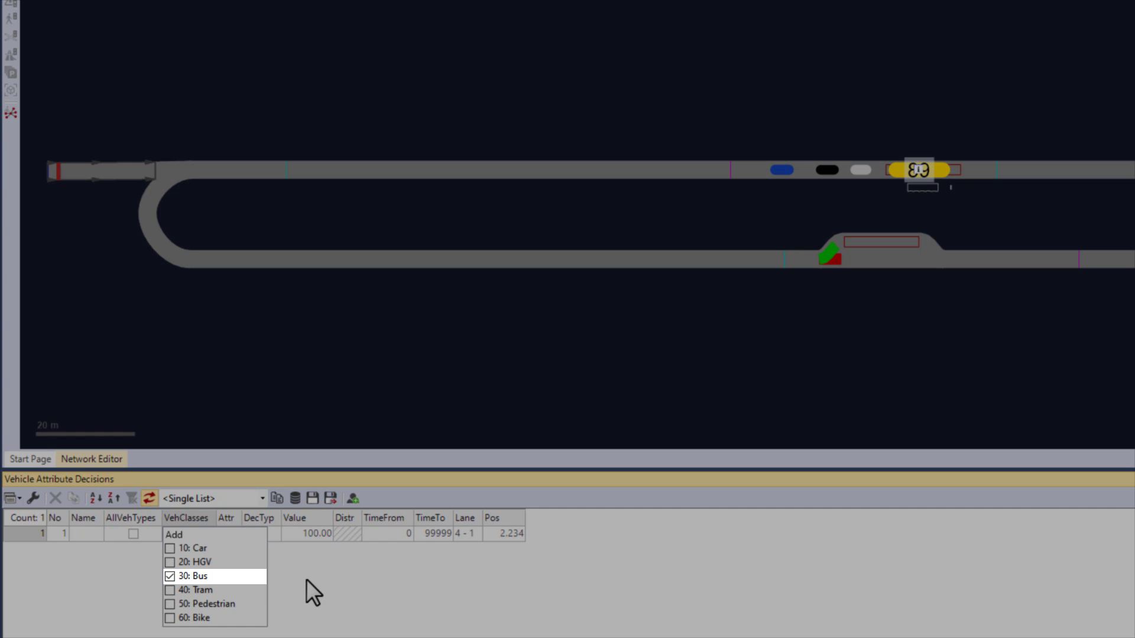
{"action": "left_click", "coordinate": [306, 580]}
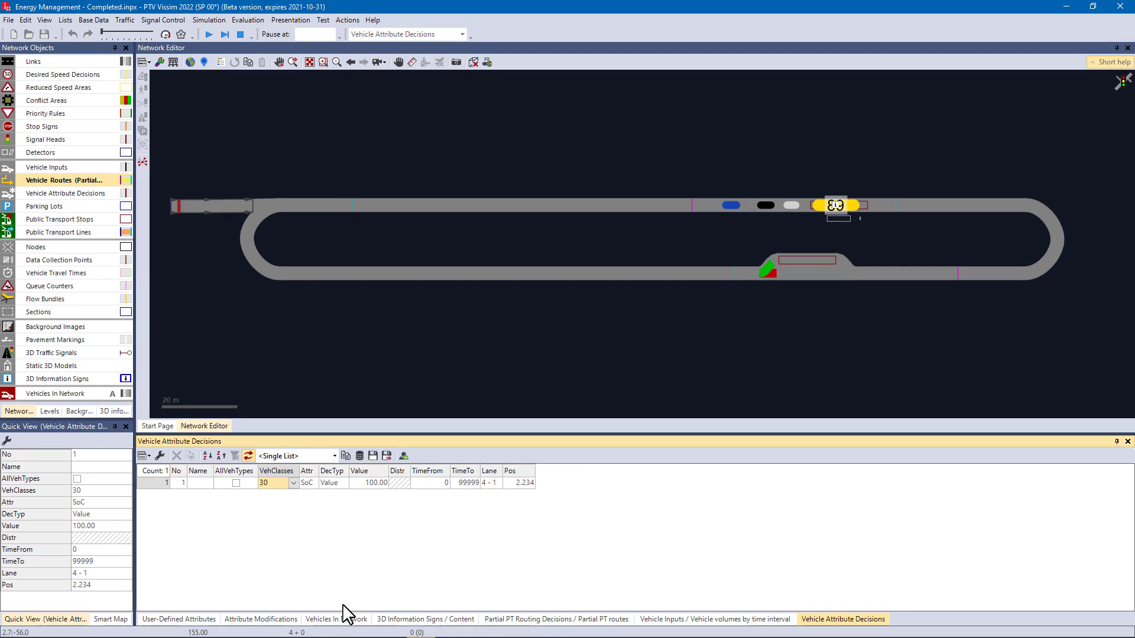
Step: Resume the simulation with the list of vehicles in the network shown, check their State-of-Charge values, and pause the run
{"action": "left_click", "coordinate": [340, 620]}
{"action": "left_click", "coordinate": [209, 34]}
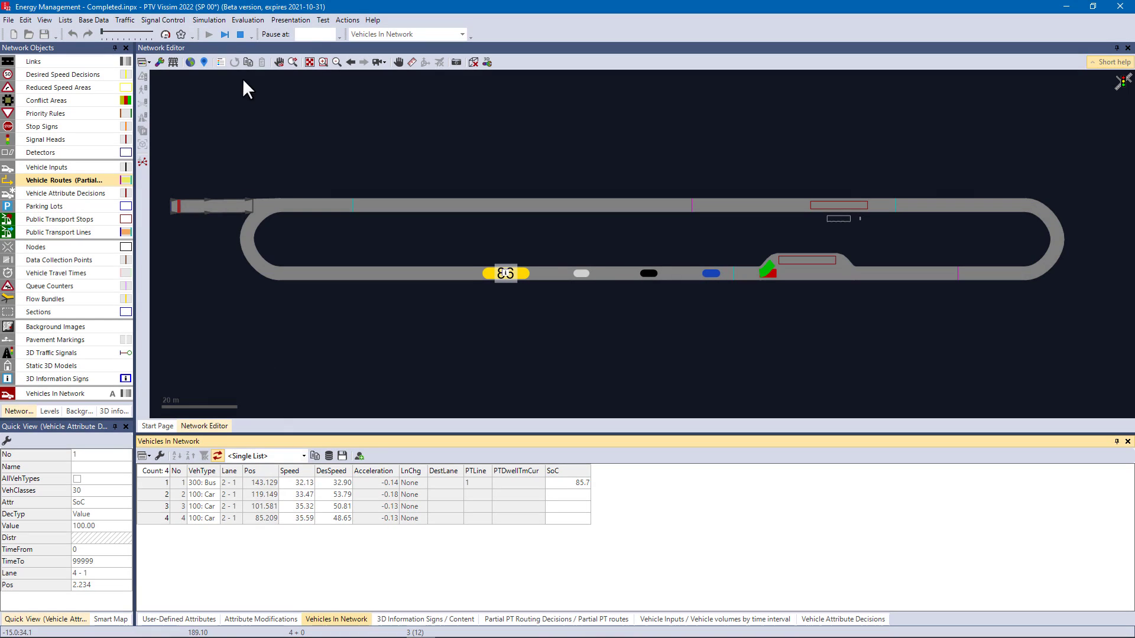
{"action": "left_click", "coordinate": [225, 34]}
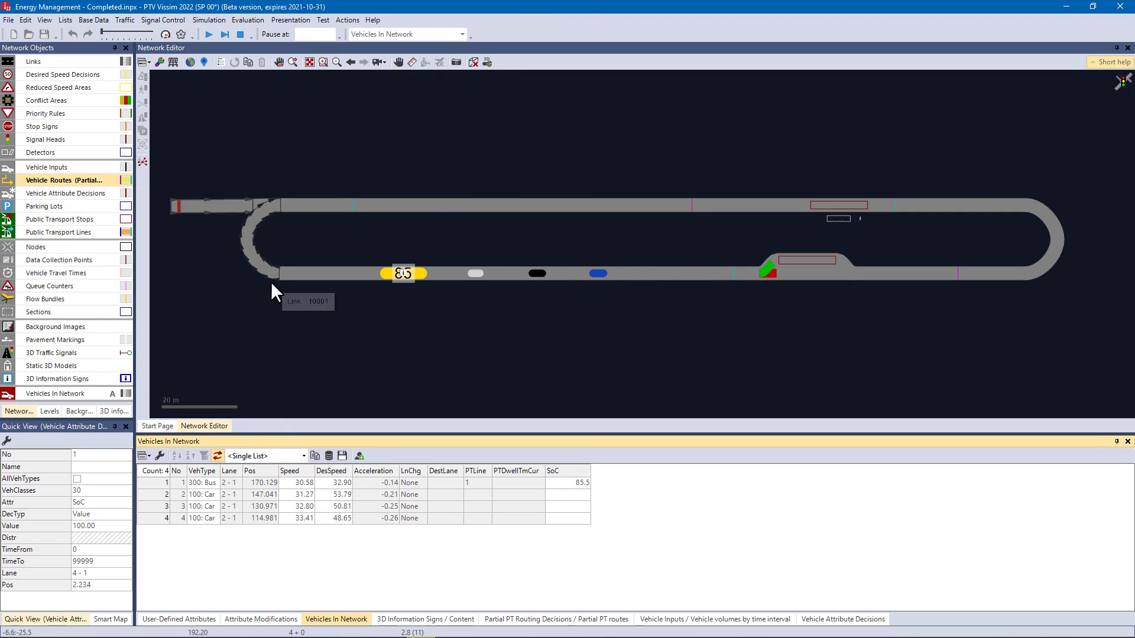
Step: Examine the energy consumption attribute modification and the formula of the partial PT route leading through the lay-by stop
{"action": "left_click", "coordinate": [266, 619]}
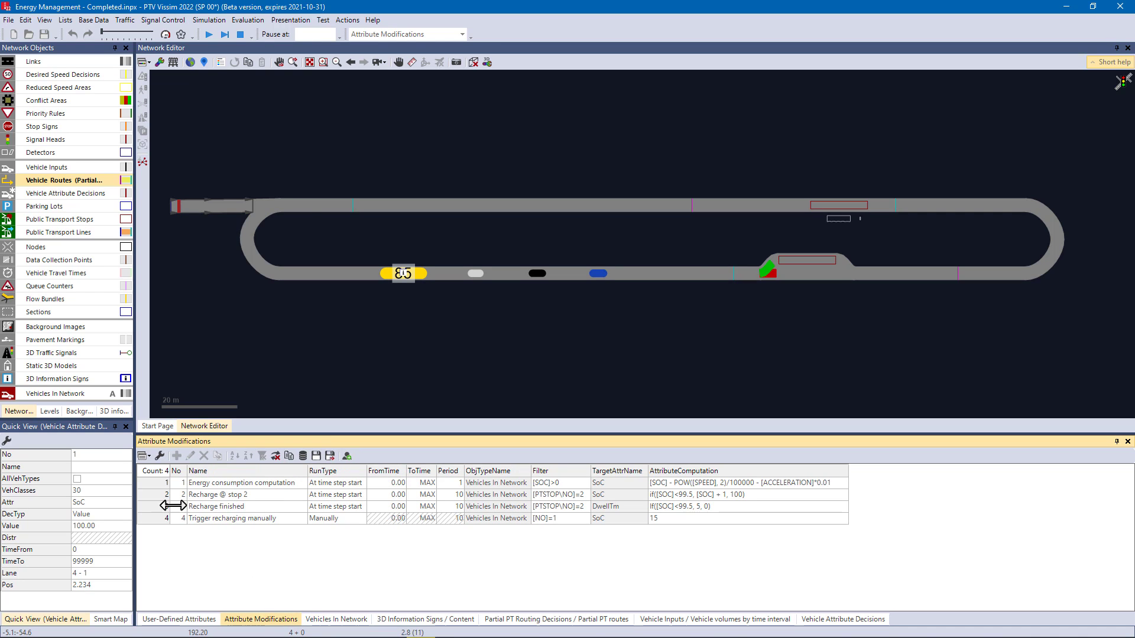
{"action": "left_click", "coordinate": [152, 487]}
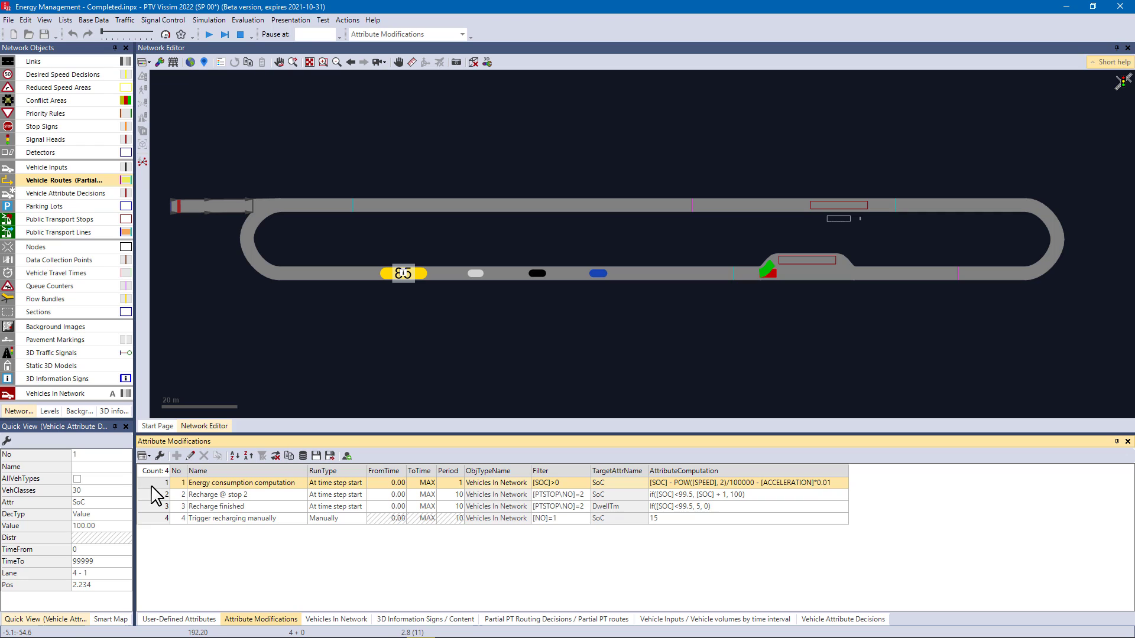
{"action": "left_click", "coordinate": [733, 275]}
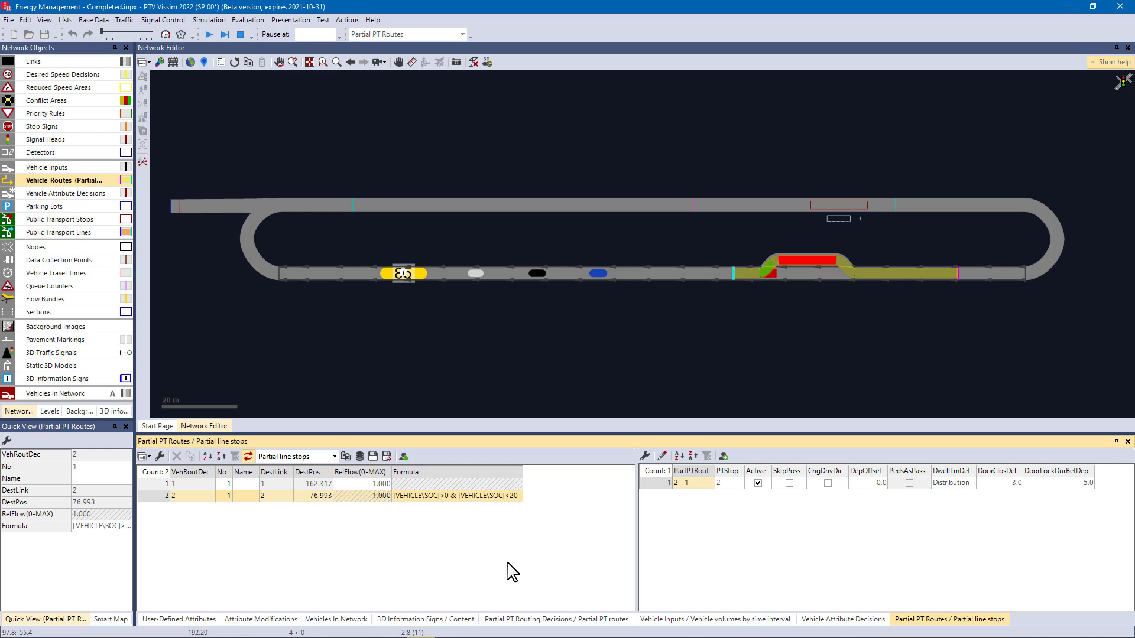
Step: Continue the simulation in 3D with the vehicles list shown, raise the display update interval to speed it up, and stop the run
{"action": "left_click", "coordinate": [208, 34]}
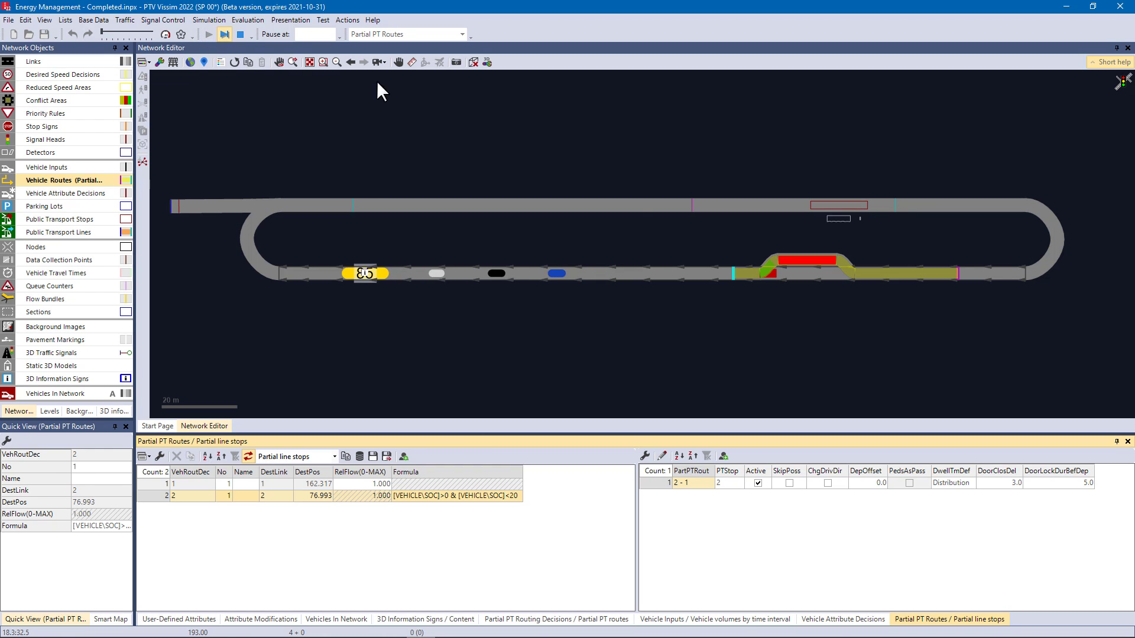
{"action": "left_click", "coordinate": [473, 63]}
{"action": "left_click", "coordinate": [347, 616]}
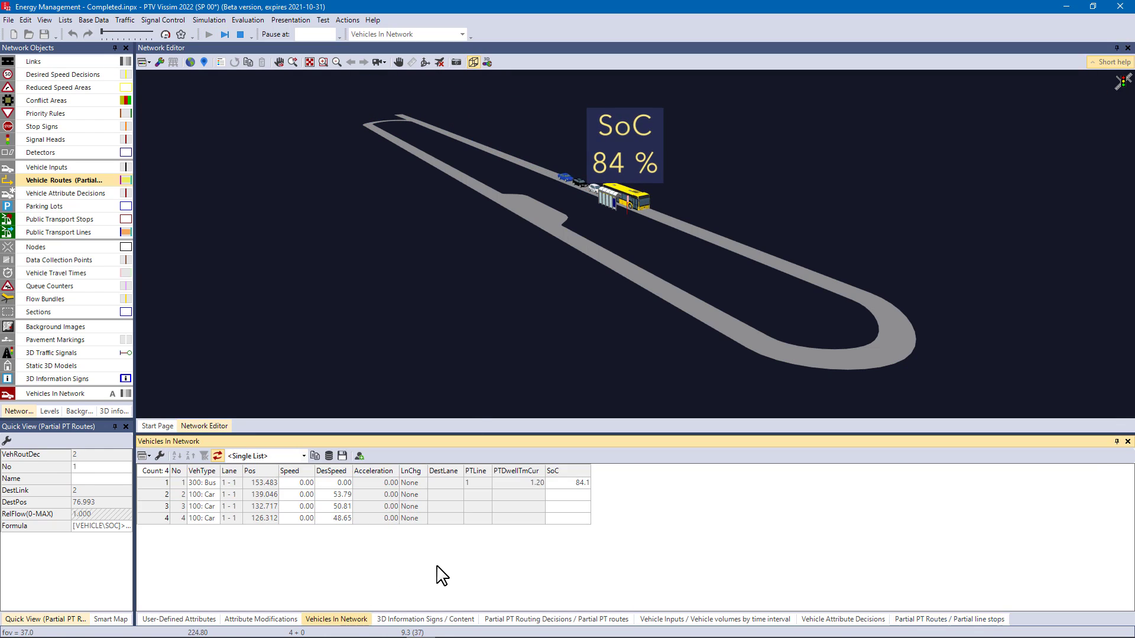
{"action": "left_click", "coordinate": [123, 33]}
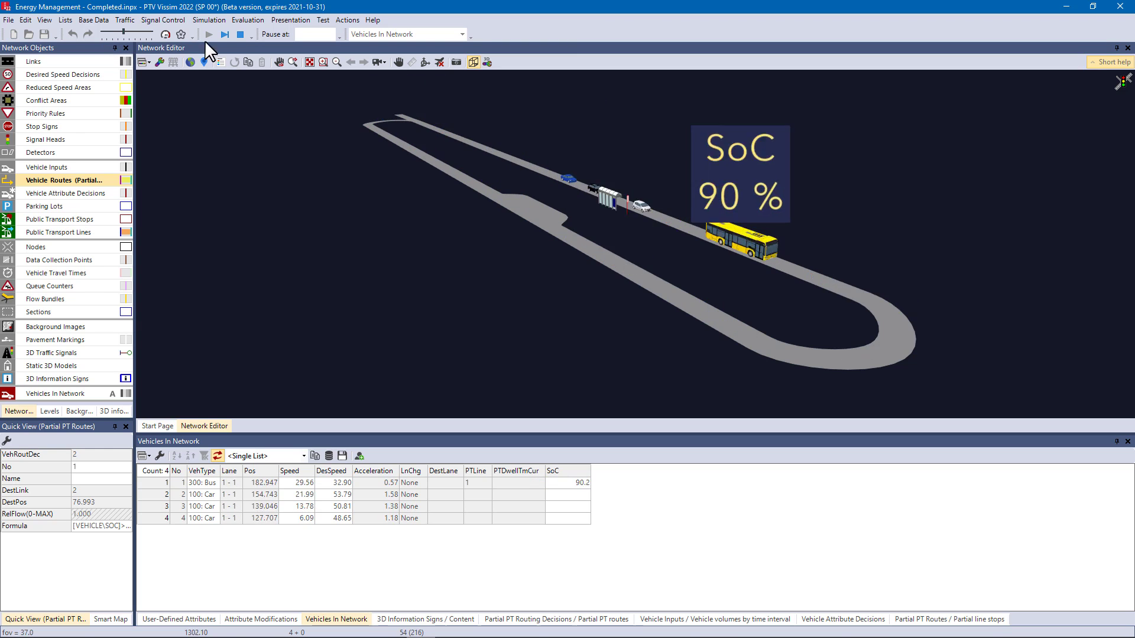
{"action": "left_click", "coordinate": [239, 34]}
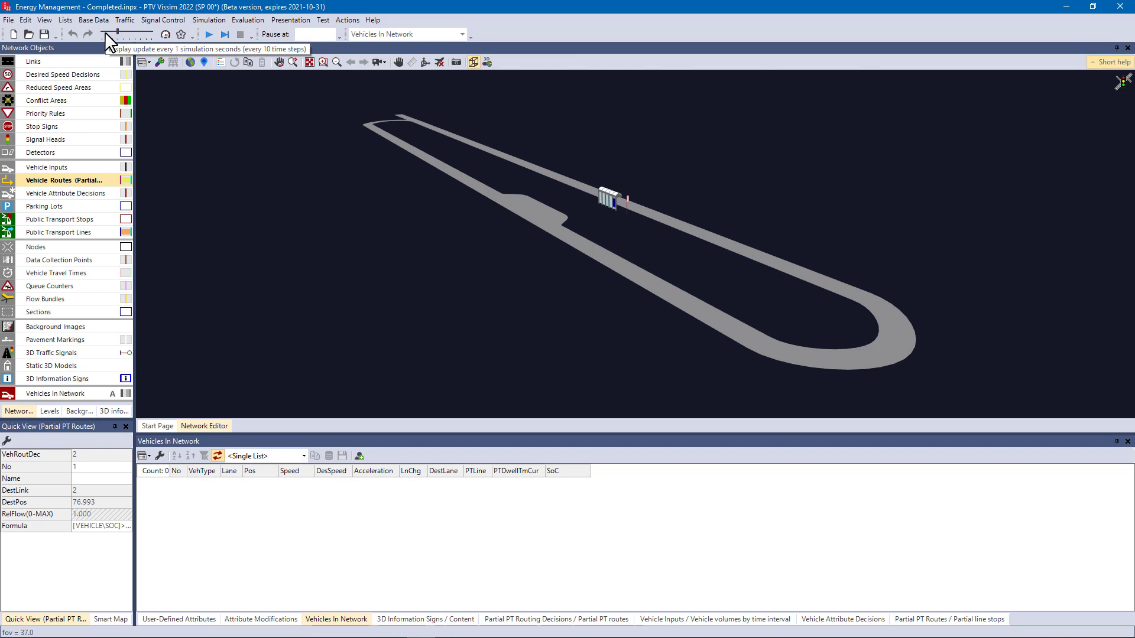